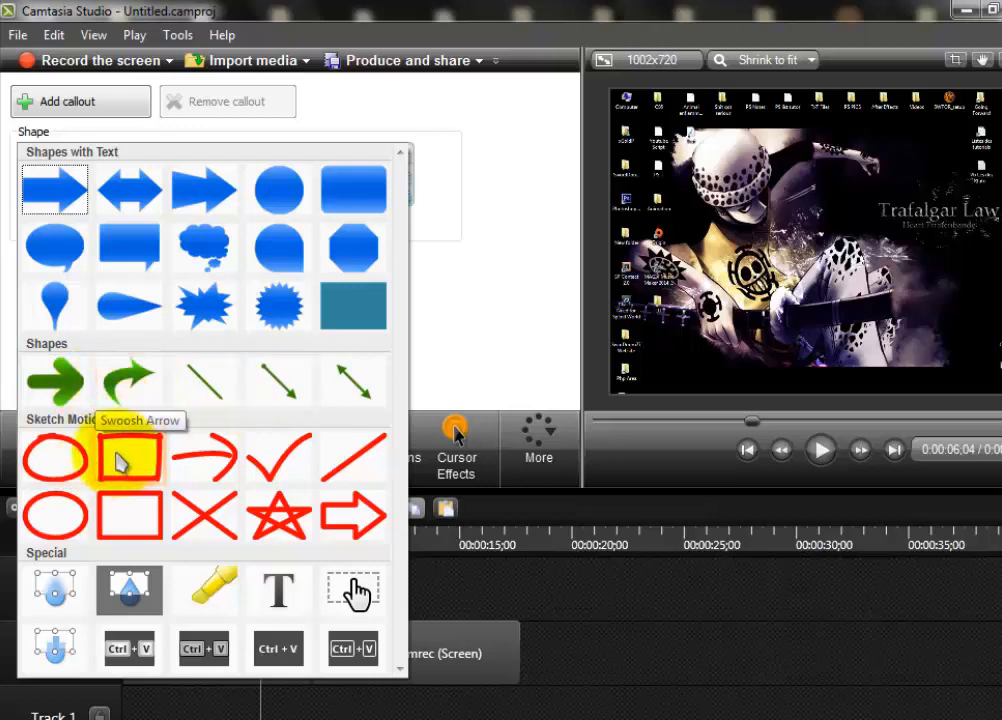
Step: Add a rounded arrow callout, then enlarge, rotate and position it so it points at the figure's hat
{"action": "left_click", "coordinate": [46, 381]}
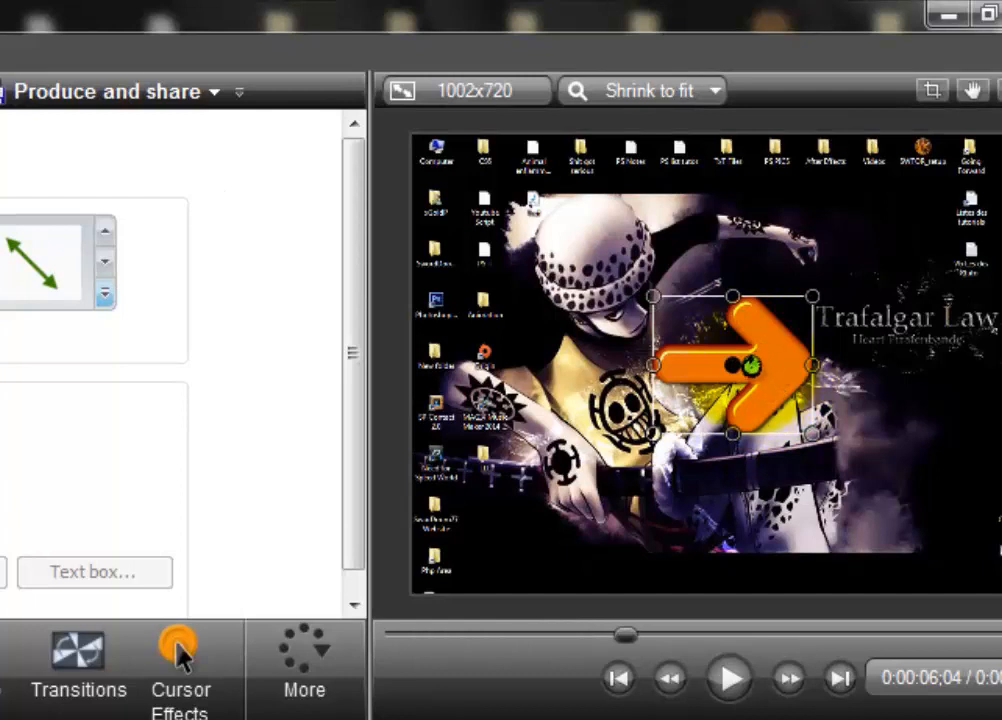
{"action": "left_click_drag", "start_coordinate": [750, 366], "coordinate": [676, 358]}
{"action": "left_click_drag", "start_coordinate": [816, 301], "coordinate": [922, 263]}
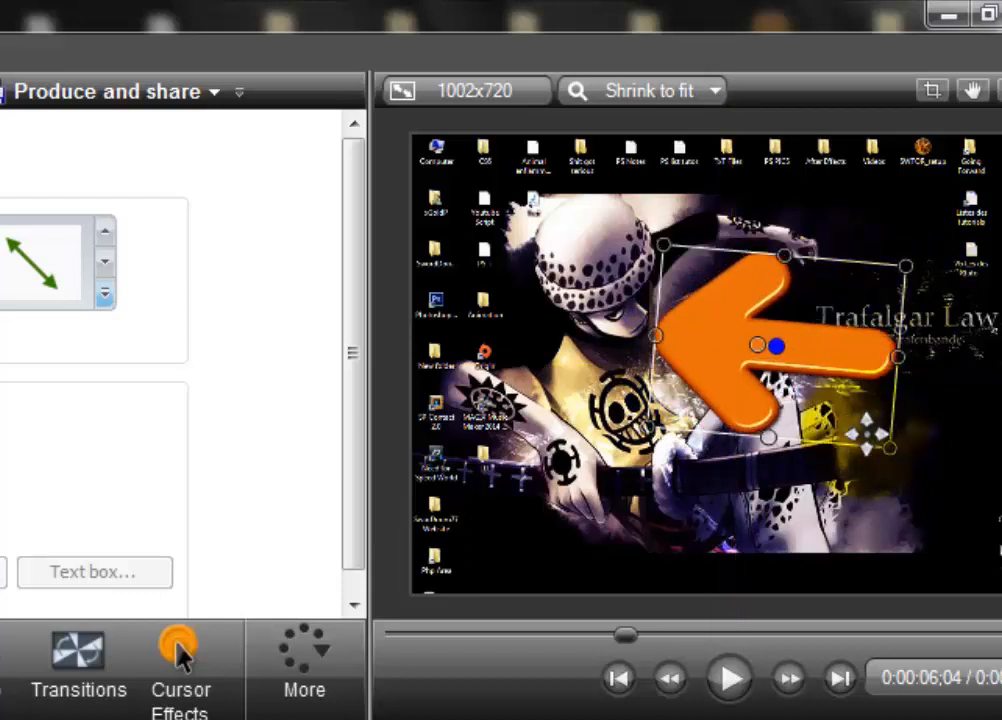
{"action": "left_click_drag", "start_coordinate": [805, 335], "coordinate": [805, 261]}
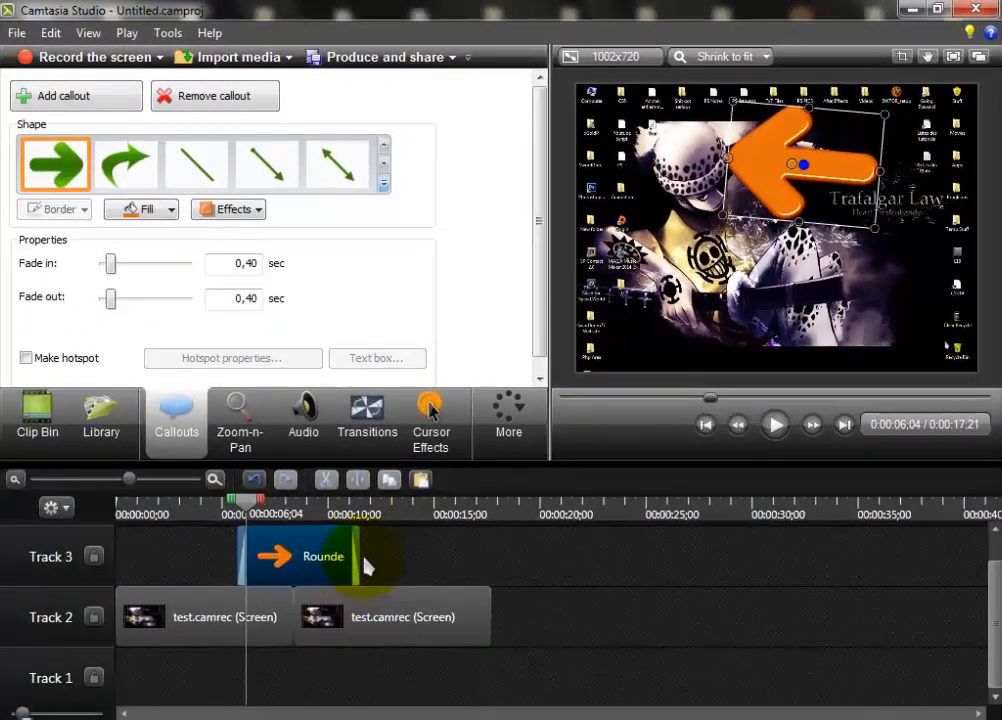
Step: Shorten the arrow callout to end with the first Track 2 clip and move it lower over the figure
{"action": "left_click_drag", "start_coordinate": [362, 556], "coordinate": [293, 557]}
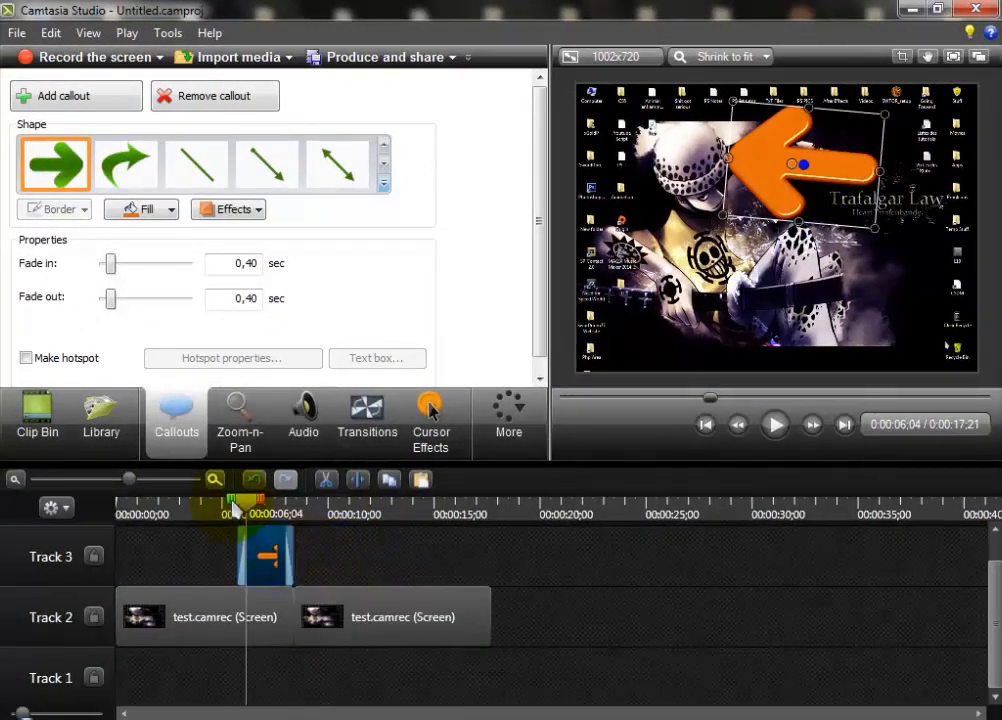
{"action": "key", "text": "space"}
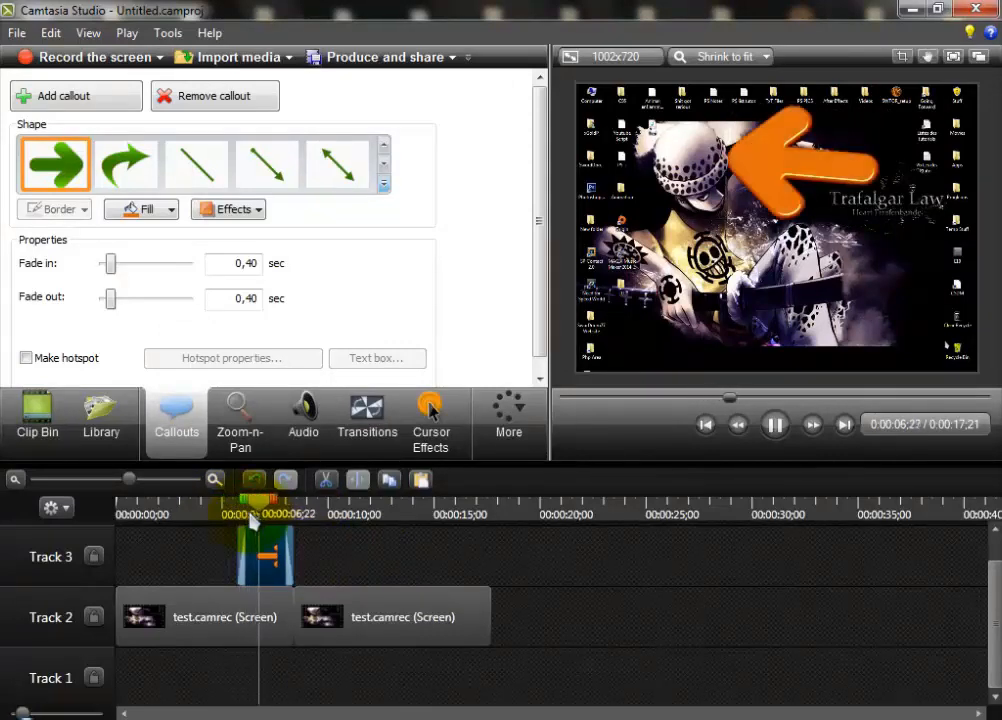
{"action": "left_click", "coordinate": [784, 164]}
{"action": "left_click_drag", "start_coordinate": [760, 148], "coordinate": [666, 225]}
{"action": "left_click", "coordinate": [219, 515]}
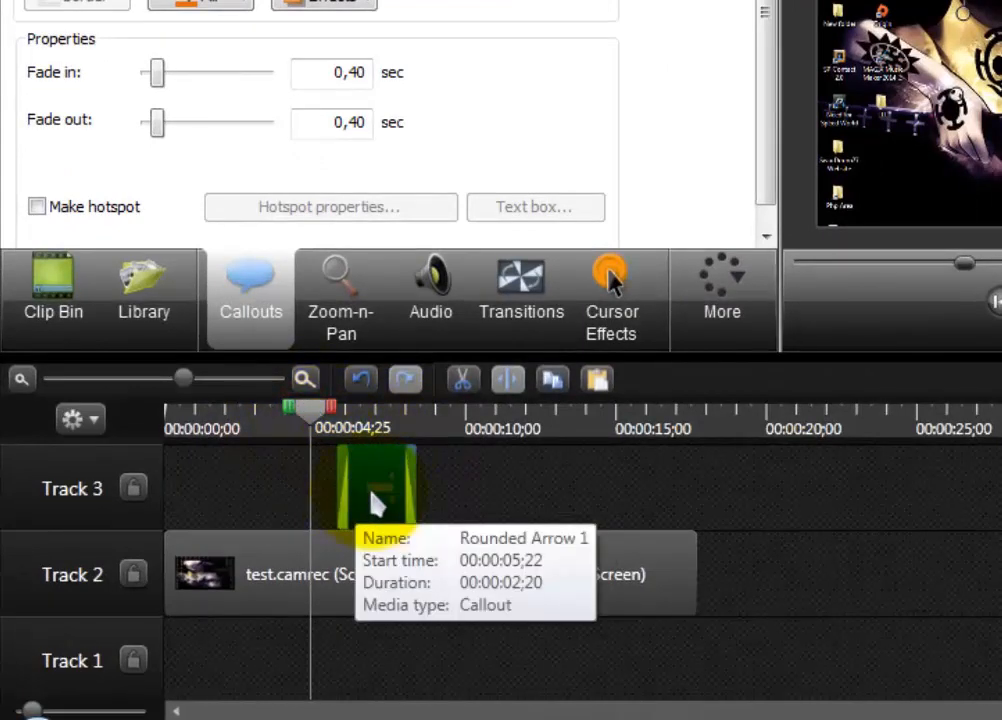
Step: Delete the rounded arrow callout from Track 3
{"action": "left_click", "coordinate": [398, 462]}
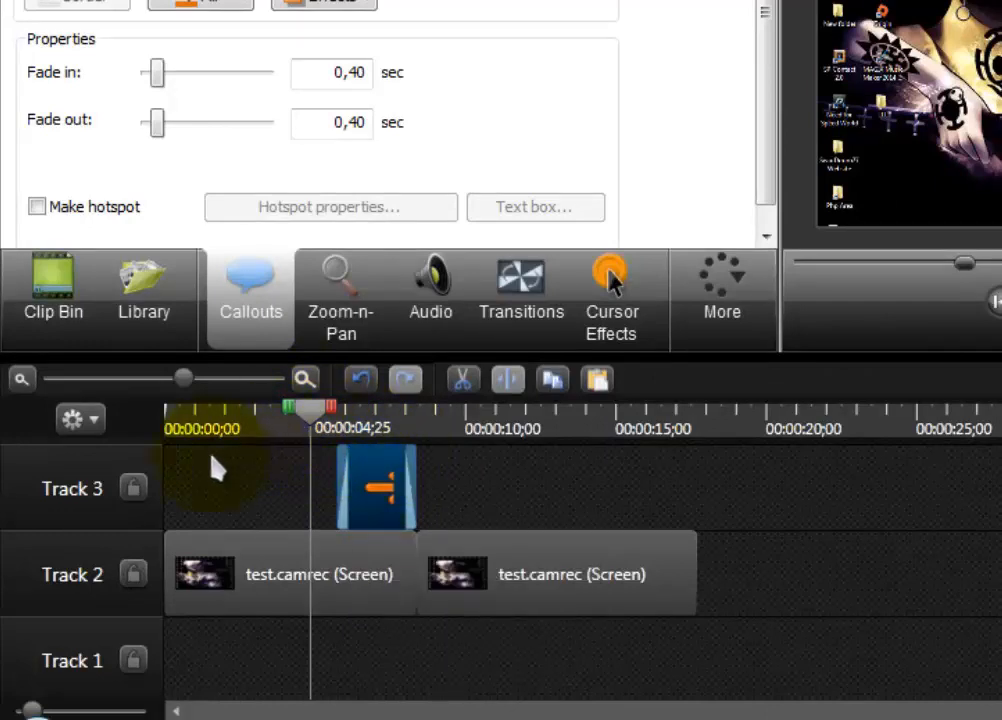
{"action": "left_click_drag", "start_coordinate": [184, 378], "coordinate": [212, 398]}
{"action": "left_click", "coordinate": [556, 482]}
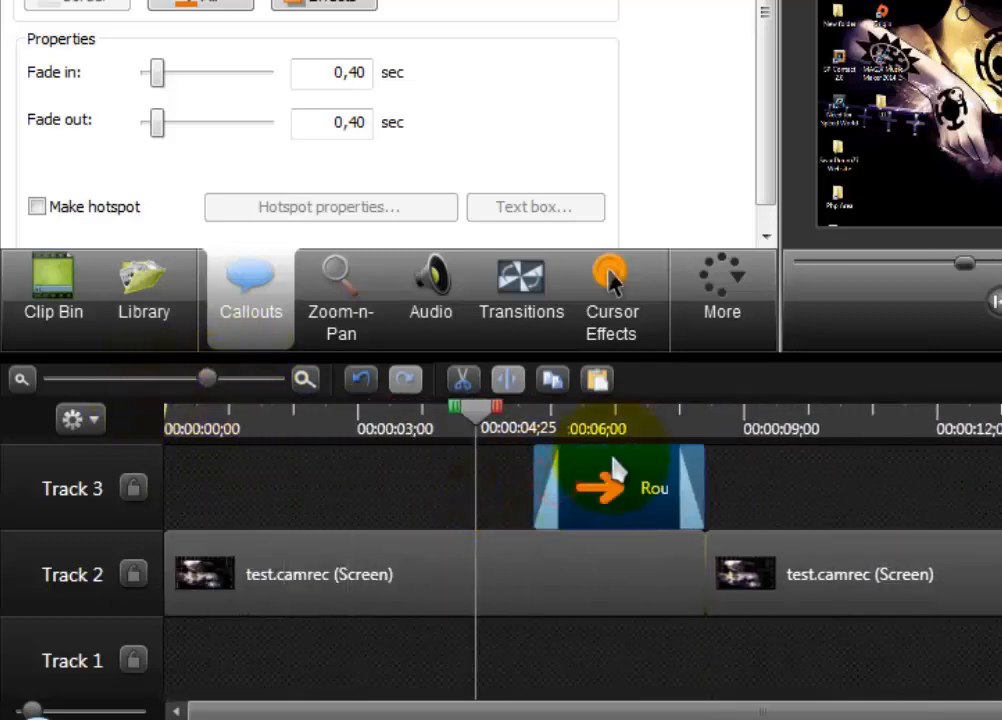
{"action": "key", "text": "Delete"}
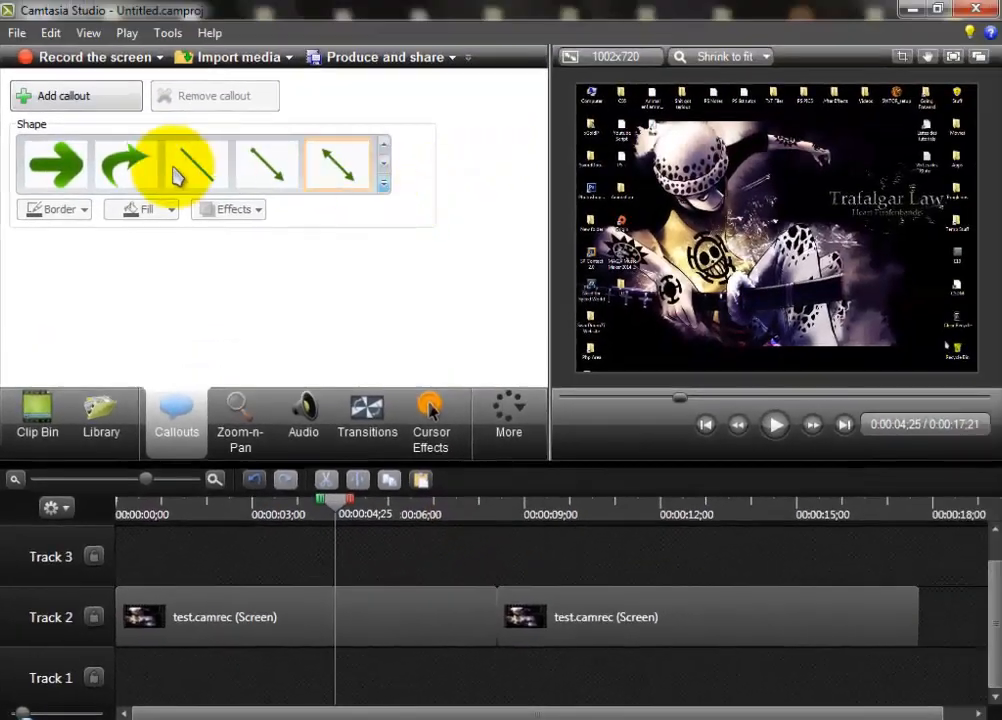
Step: Add a Sketch Motion oval callout at 0:00:04;25
{"action": "left_click", "coordinate": [384, 186]}
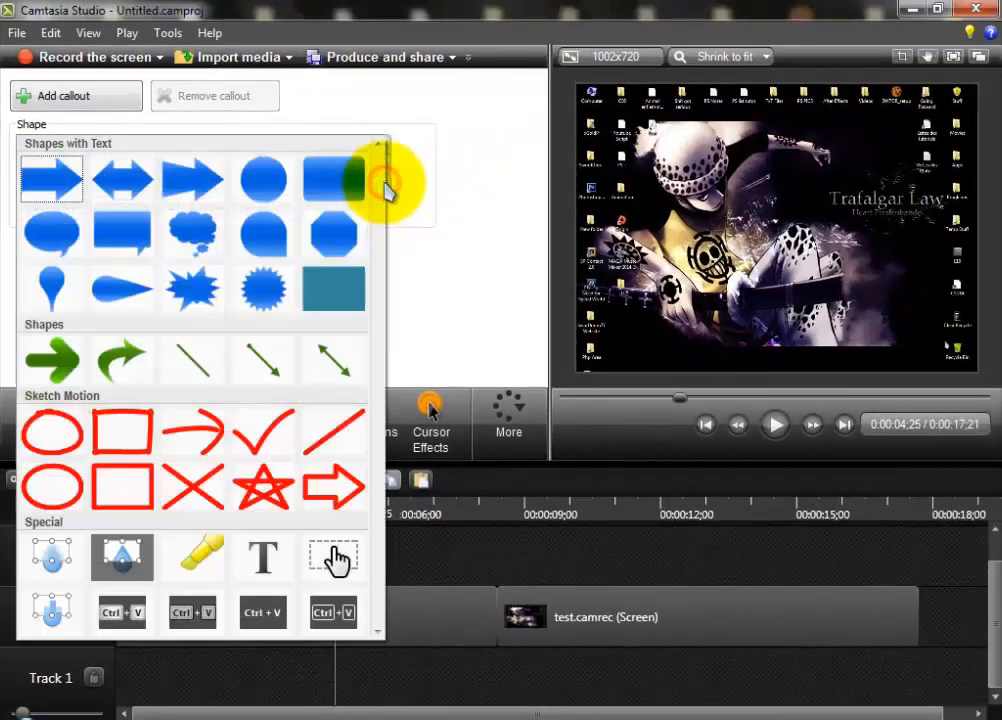
{"action": "left_click", "coordinate": [36, 451]}
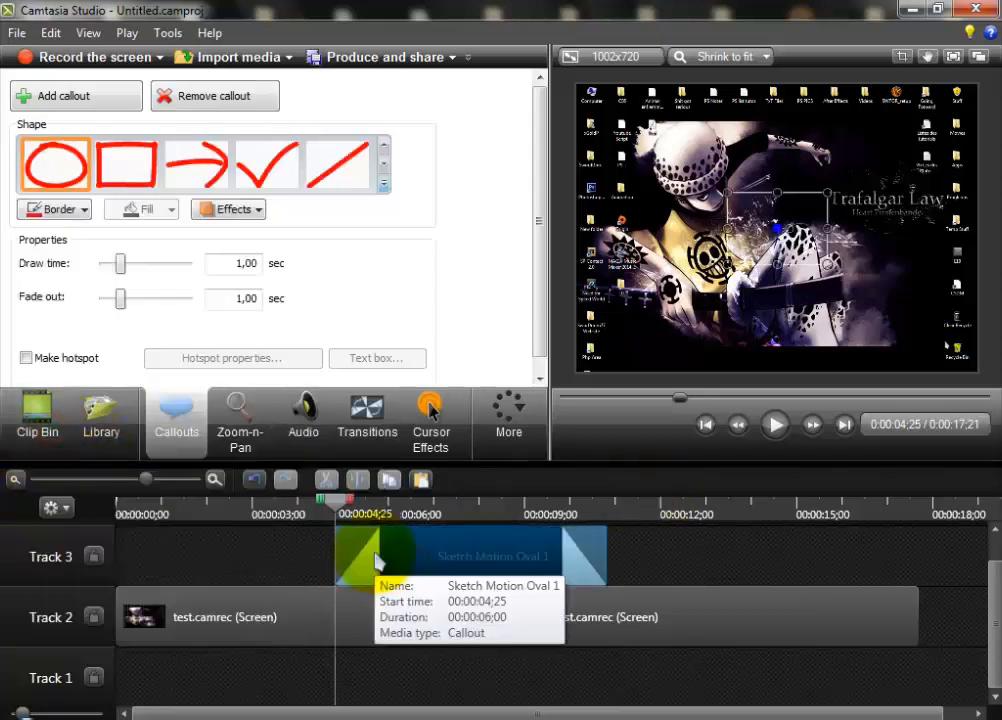
Step: At 0:00:05;25, add a Zoom-n-Pan that zooms in on the upper-left part of the recorded desktop
{"action": "left_click_drag", "start_coordinate": [349, 510], "coordinate": [388, 513]}
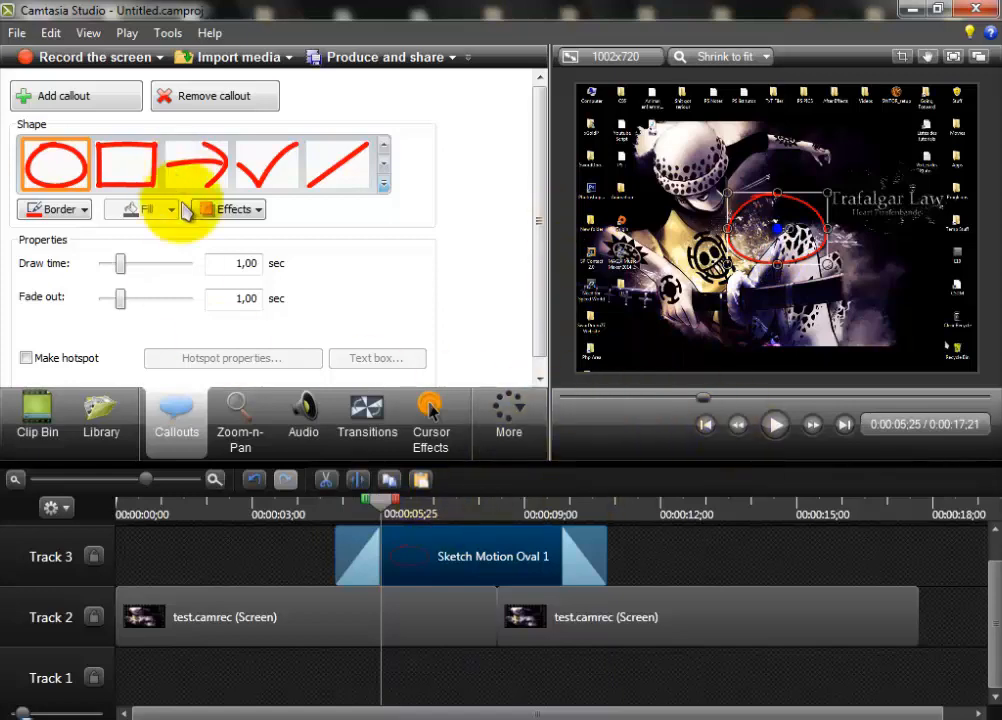
{"action": "left_click", "coordinate": [249, 433]}
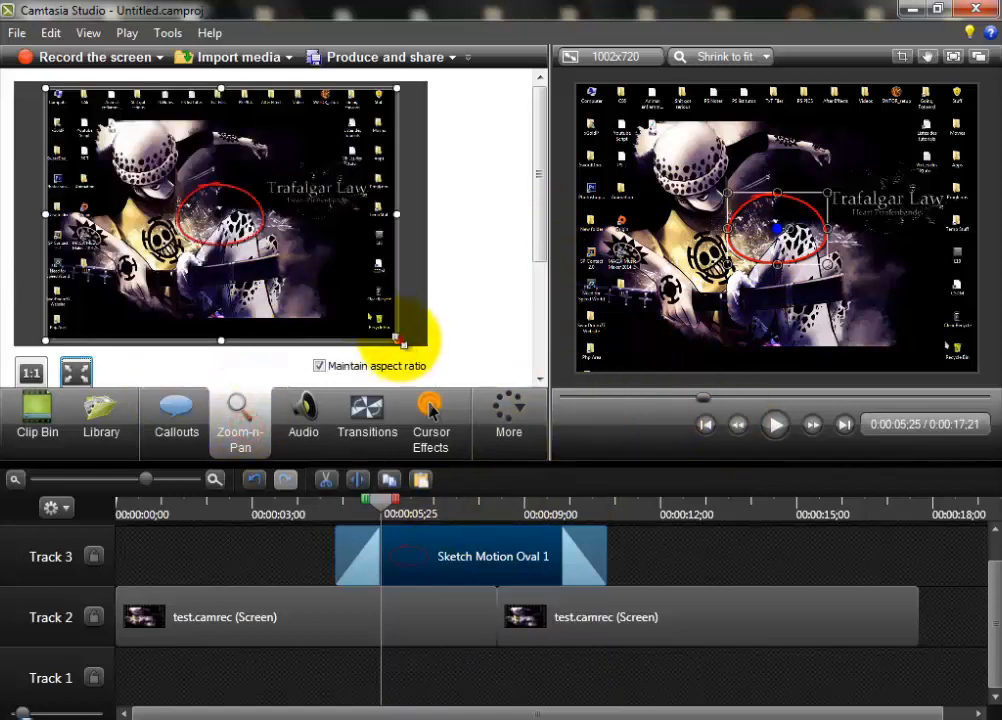
{"action": "left_click_drag", "start_coordinate": [398, 341], "coordinate": [206, 204]}
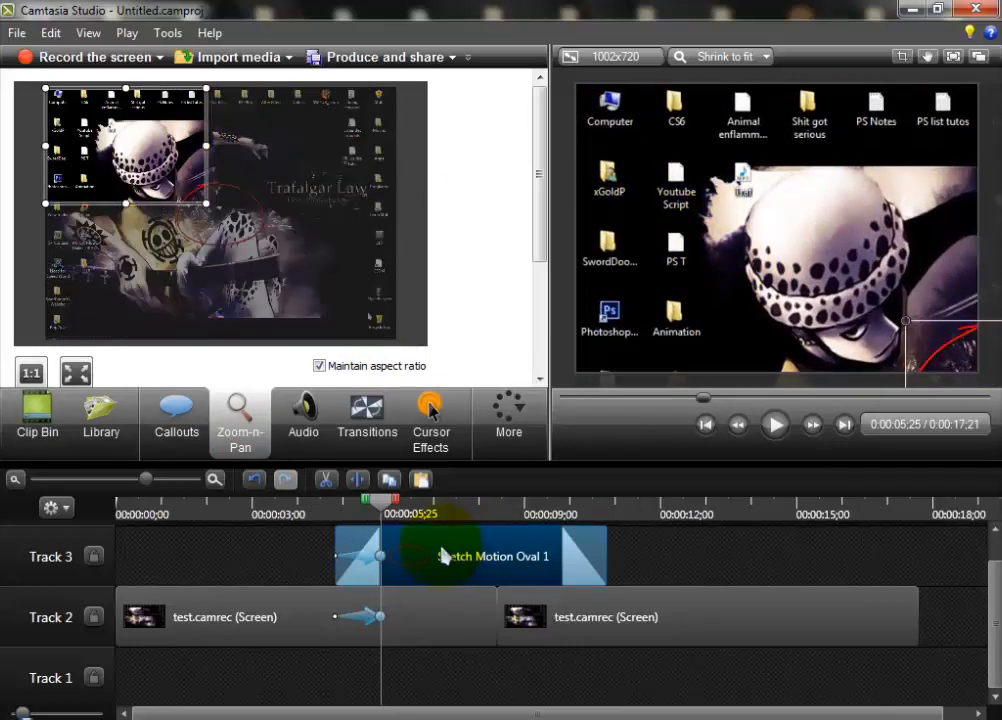
Step: Shift the oval callout to start at 0:00:04;15 and fit it around the Youtube Script and Traf icons
{"action": "left_click_drag", "start_coordinate": [485, 561], "coordinate": [470, 560]}
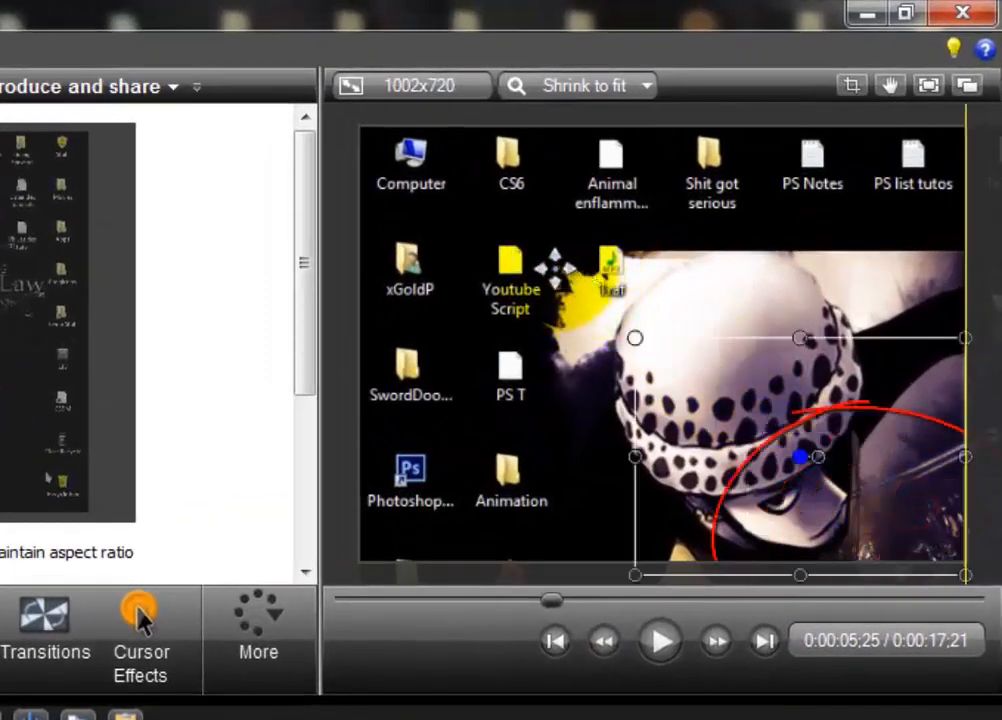
{"action": "left_click_drag", "start_coordinate": [742, 385], "coordinate": [555, 268]}
{"action": "left_click_drag", "start_coordinate": [778, 221], "coordinate": [655, 307]}
{"action": "mouse_move", "coordinate": [533, 313]}
{"action": "left_mouse_down"}
{"action": "mouse_move", "coordinate": [519, 264]}
{"action": "mouse_move", "coordinate": [530, 246]}
{"action": "mouse_move", "coordinate": [548, 264]}
{"action": "mouse_move", "coordinate": [547, 254]}
{"action": "left_mouse_up"}
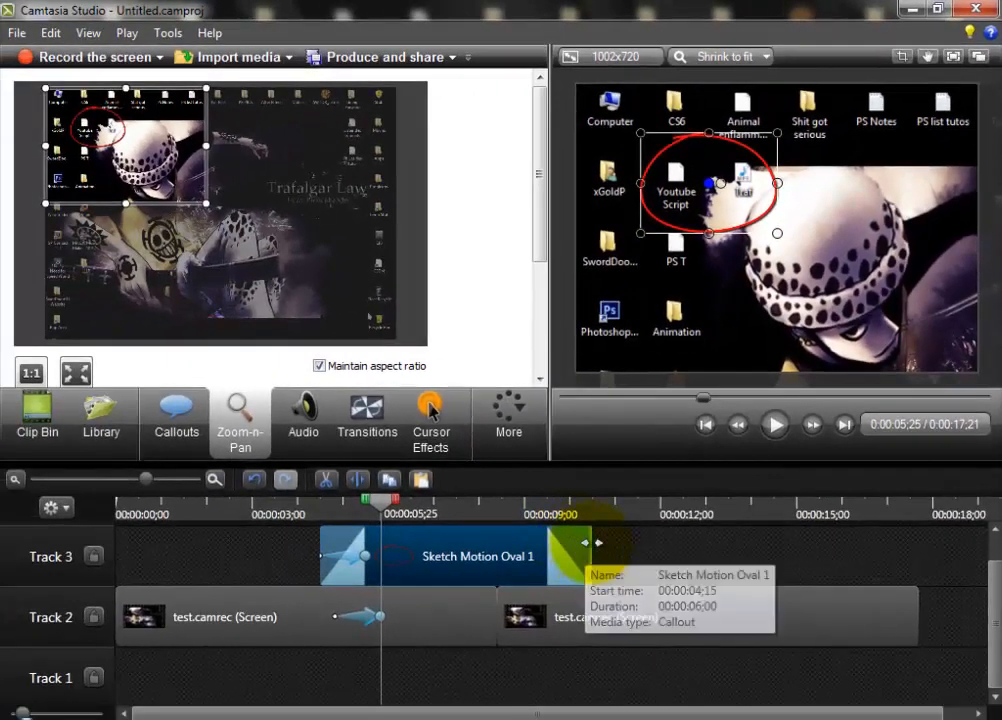
Step: Shorten the oval callout to end just past the first Track 2 clip and preview it from 0:00:04;15
{"action": "left_click_drag", "start_coordinate": [597, 543], "coordinate": [510, 545]}
{"action": "left_click", "coordinate": [321, 512]}
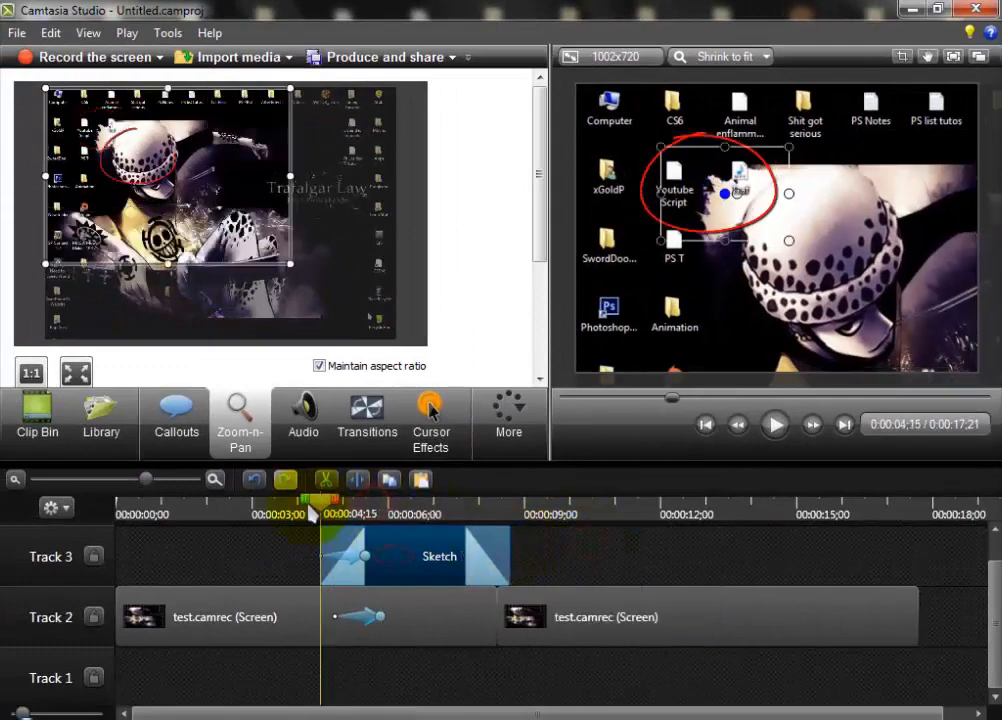
{"action": "left_click", "coordinate": [607, 565]}
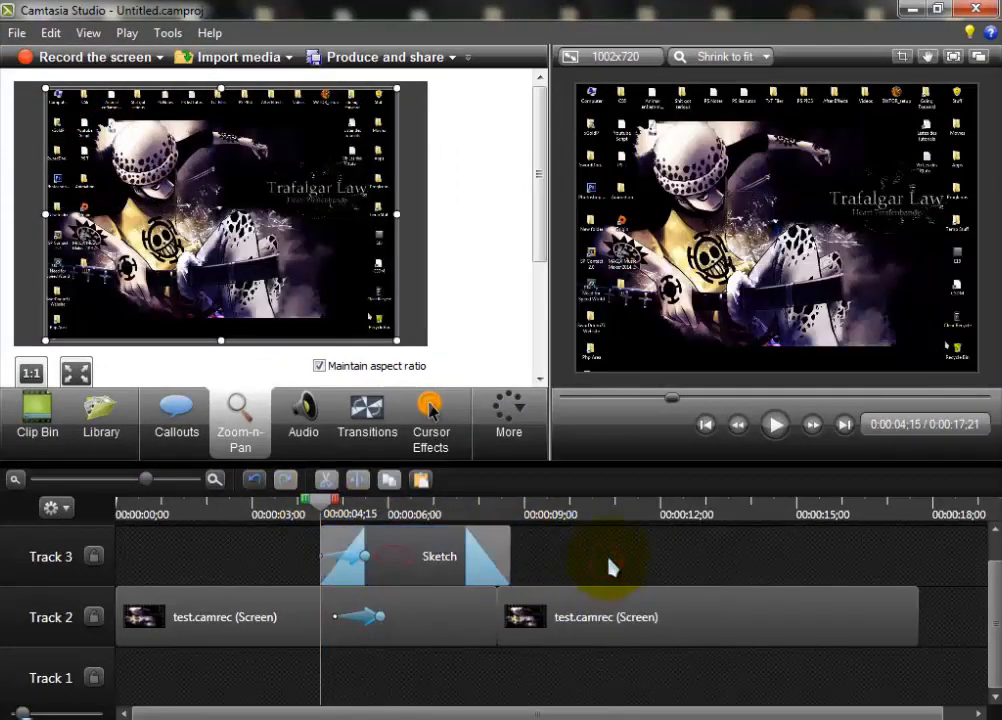
{"action": "key", "text": "space"}
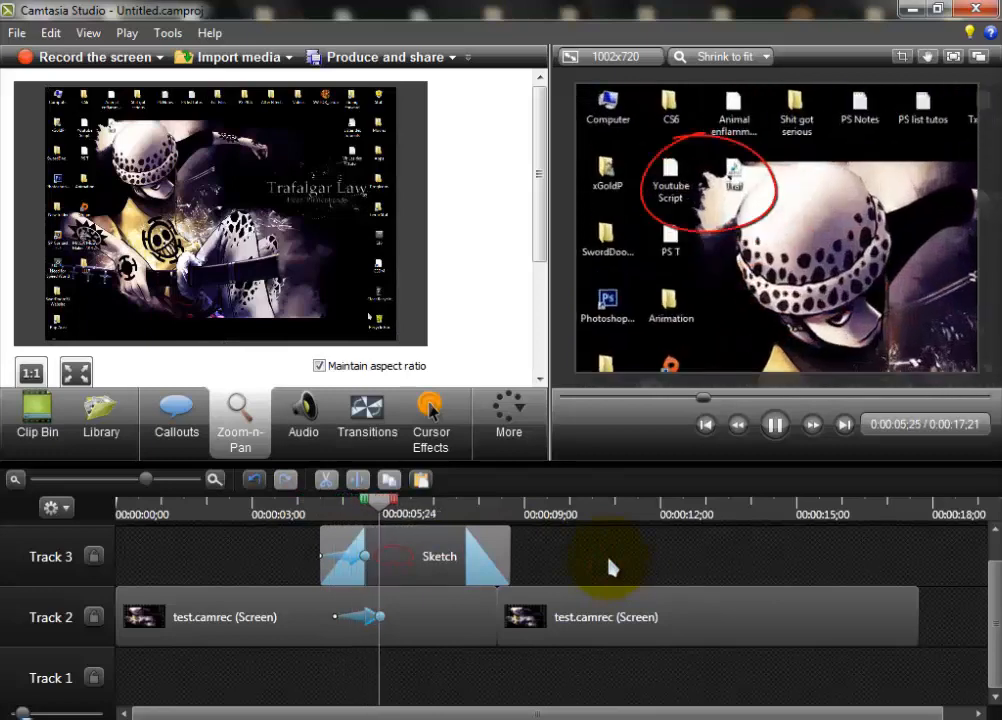
{"action": "left_click", "coordinate": [776, 425]}
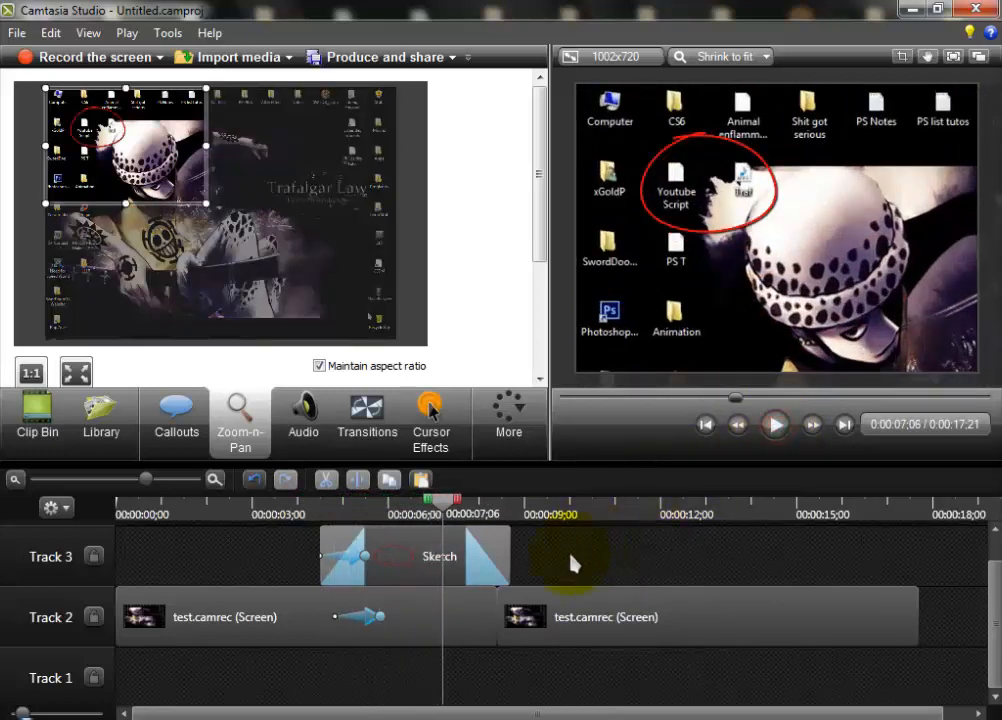
Step: Replace the oval callout with a new Sketch Motion oval at 0:00:07;06, placed over the Youtube Script and Traf icons
{"action": "left_click", "coordinate": [481, 555]}
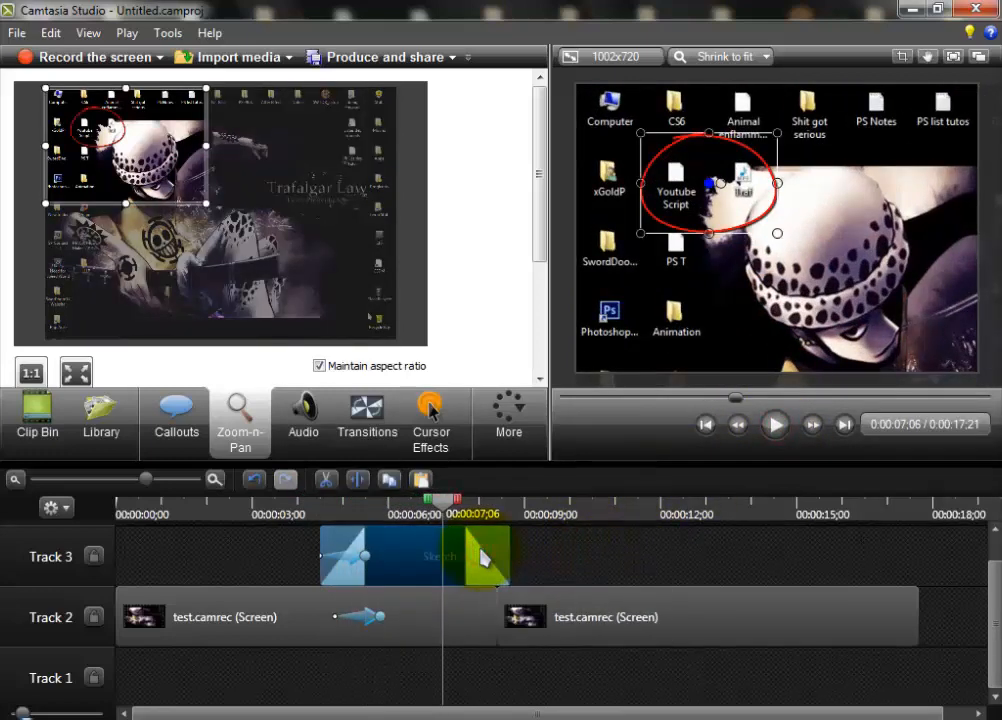
{"action": "key", "text": "Delete"}
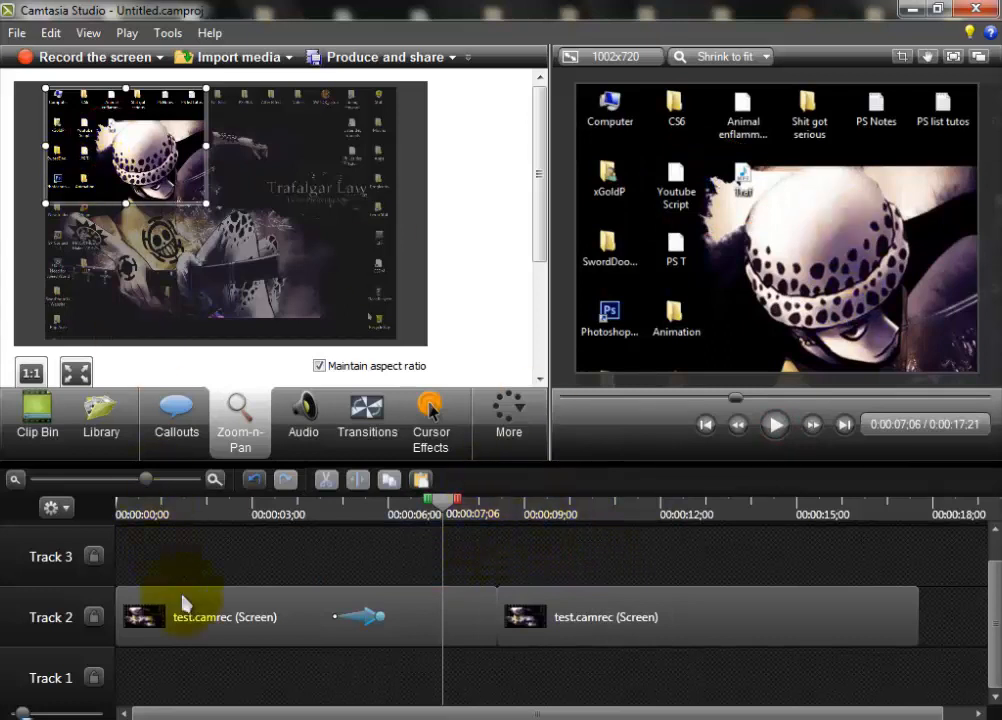
{"action": "left_click", "coordinate": [178, 432]}
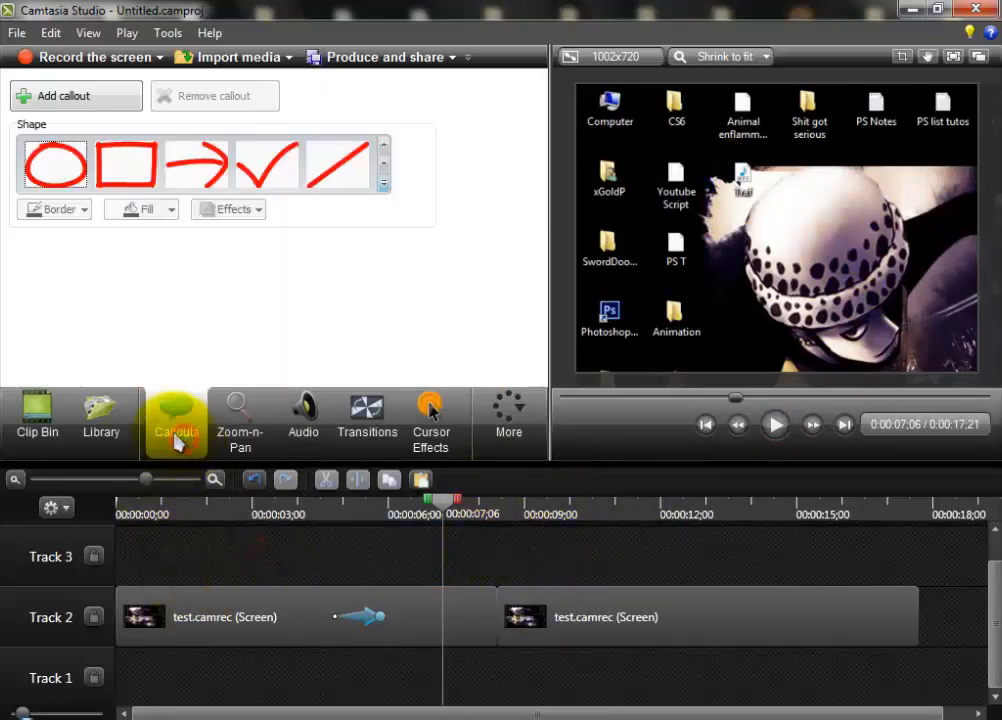
{"action": "left_click", "coordinate": [55, 178]}
{"action": "left_click_drag", "start_coordinate": [758, 226], "coordinate": [685, 190]}
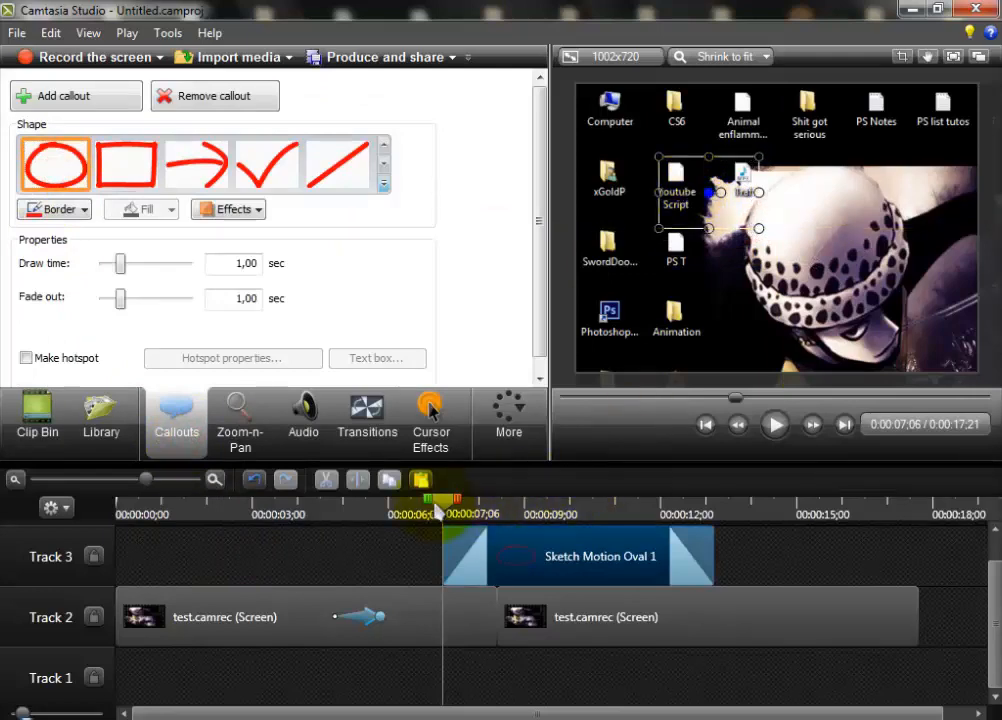
Step: With the playhead at 0:00:08;06, enlarge the new oval so it surrounds the Youtube Script and Traf icons
{"action": "left_click_drag", "start_coordinate": [455, 515], "coordinate": [488, 518]}
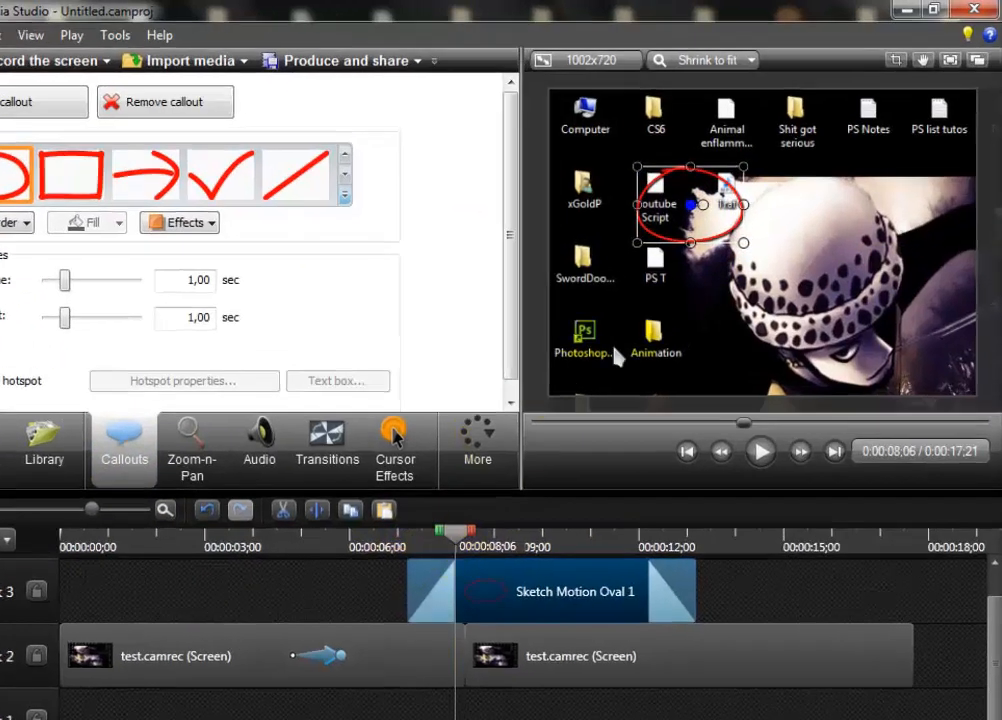
{"action": "left_click_drag", "start_coordinate": [662, 208], "coordinate": [653, 191]}
{"action": "left_click_drag", "start_coordinate": [628, 318], "coordinate": [667, 330]}
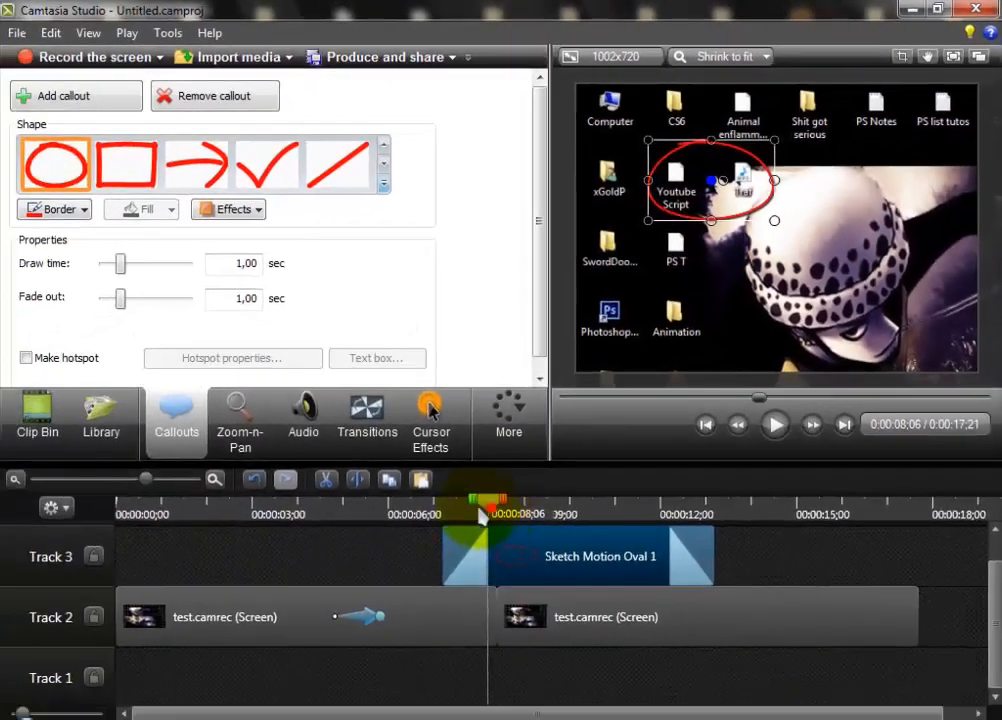
Step: Preview the oval callout from 0:00:06;16 and shorten it to end at 0:00:09;20
{"action": "left_click_drag", "start_coordinate": [479, 513], "coordinate": [412, 515]}
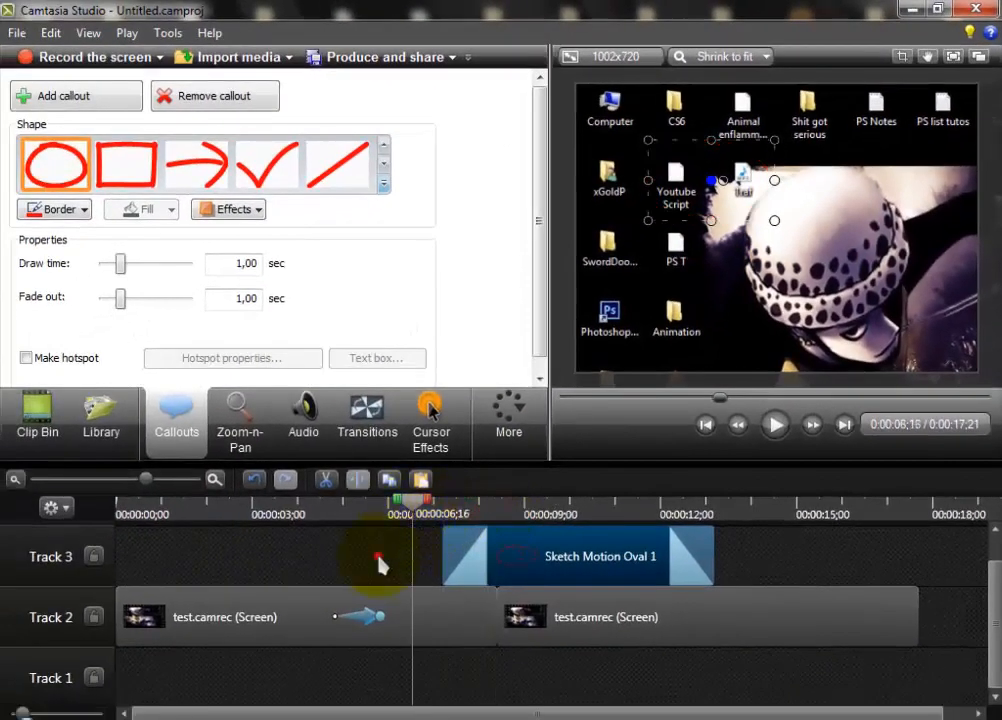
{"action": "left_click", "coordinate": [380, 562]}
{"action": "key", "text": "space"}
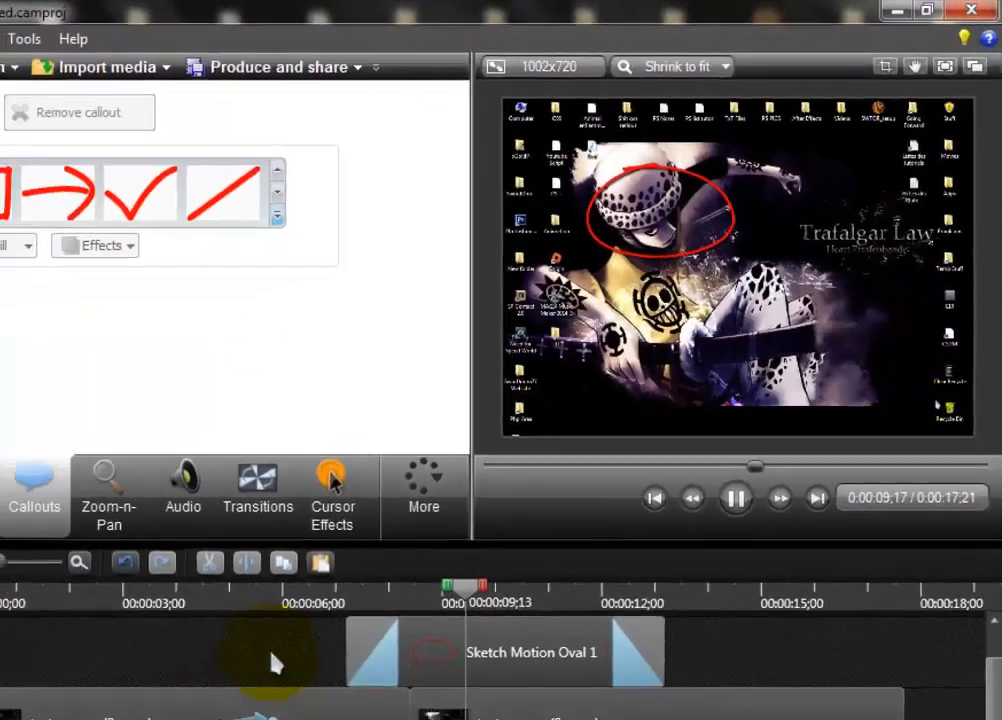
{"action": "key", "text": "space"}
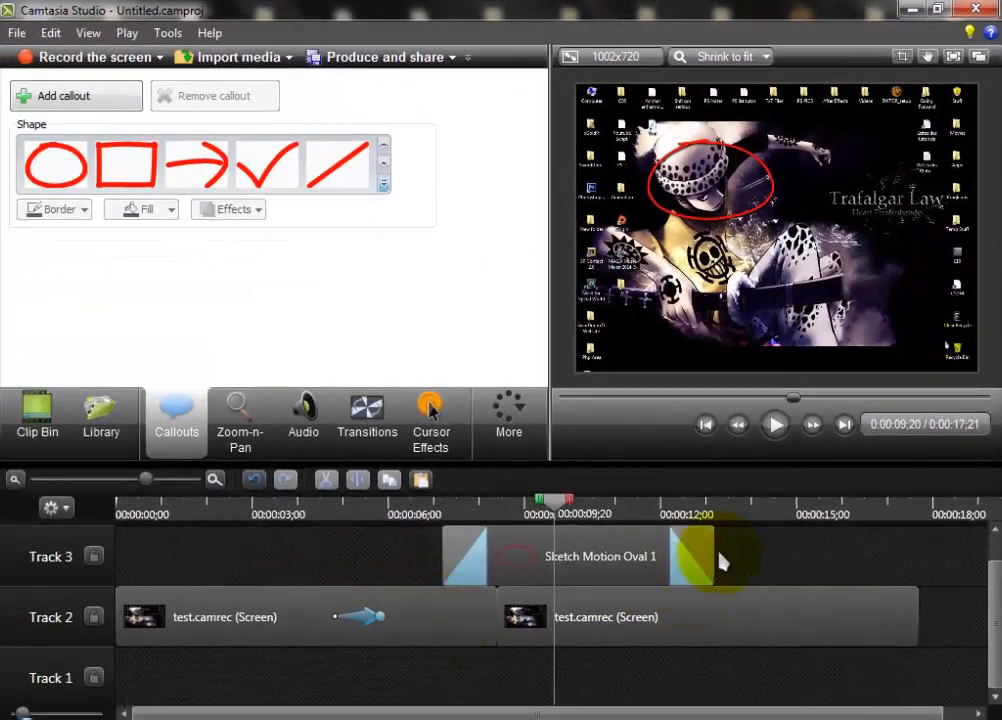
{"action": "left_click_drag", "start_coordinate": [710, 558], "coordinate": [542, 555]}
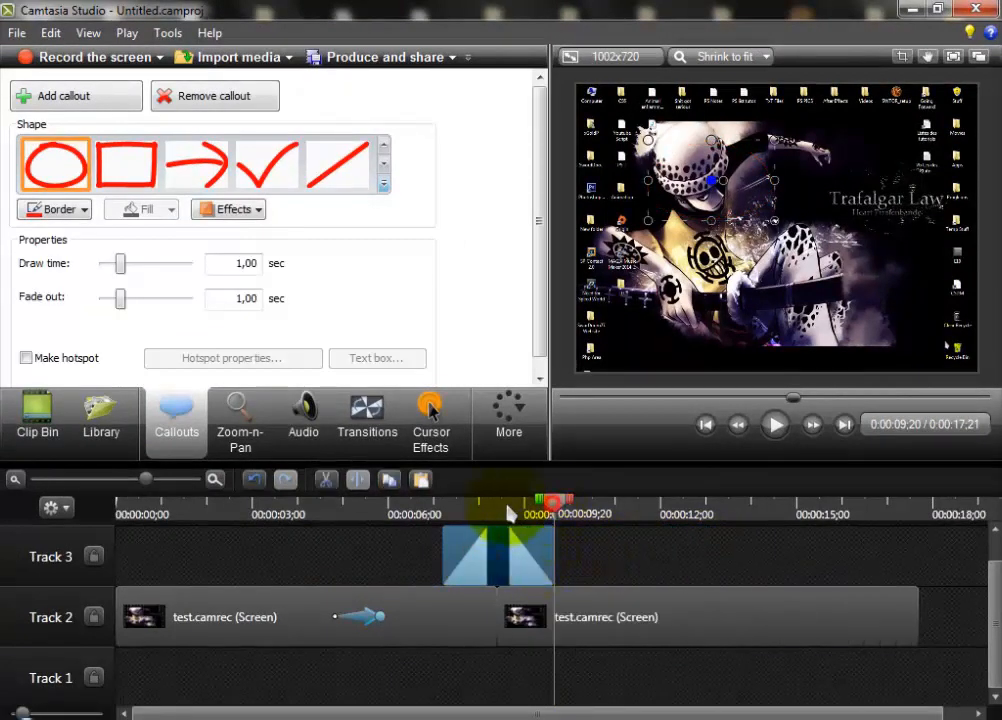
Step: Try the Sketch Motion rectangle, checkmark and line shapes on the callout at 0:00:08;20, and delete the callout
{"action": "left_click", "coordinate": [510, 514]}
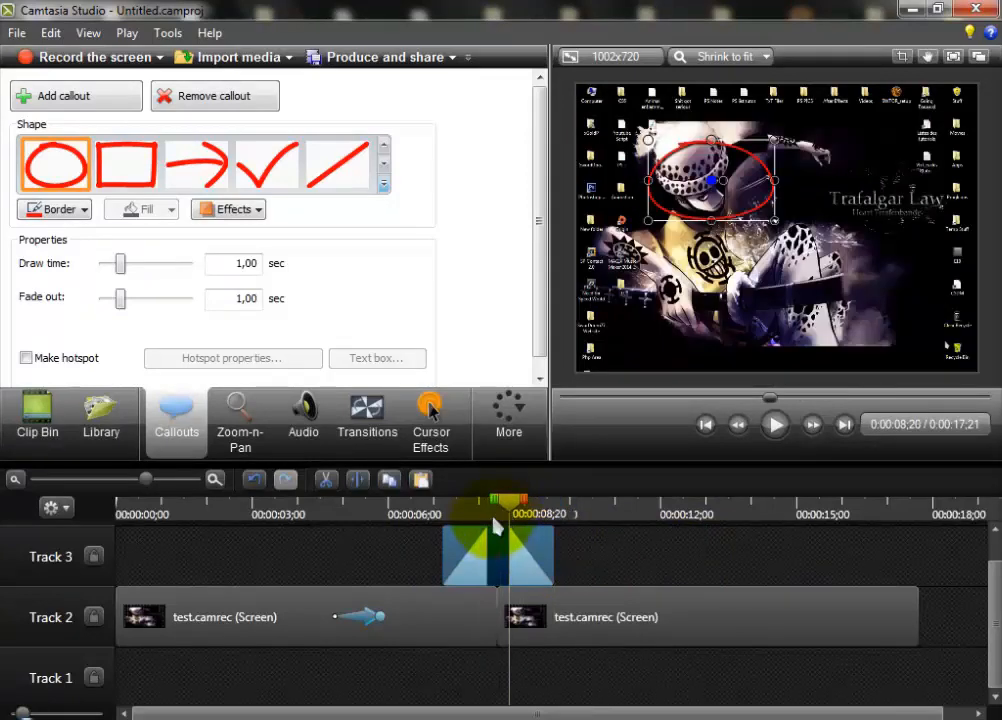
{"action": "left_click", "coordinate": [130, 166]}
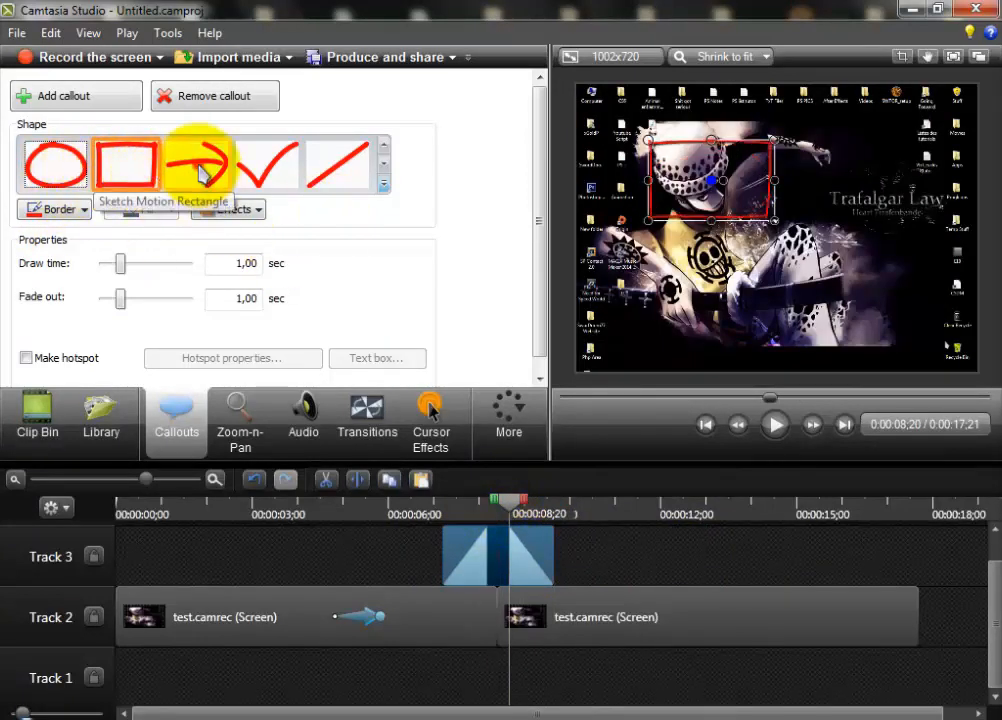
{"action": "left_click", "coordinate": [262, 172]}
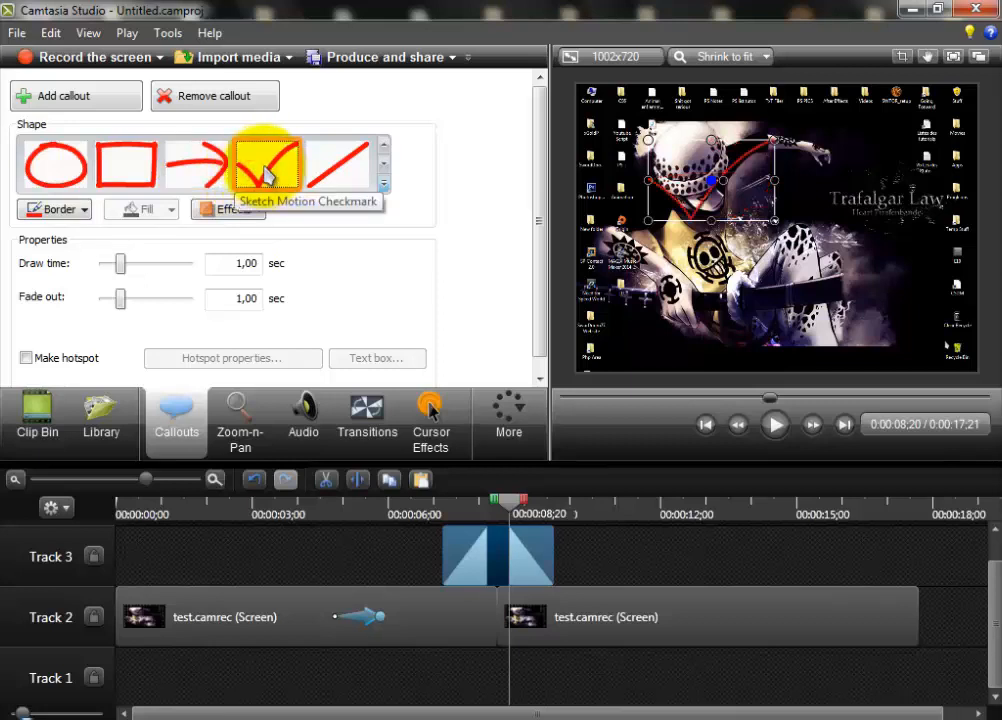
{"action": "left_click", "coordinate": [335, 172]}
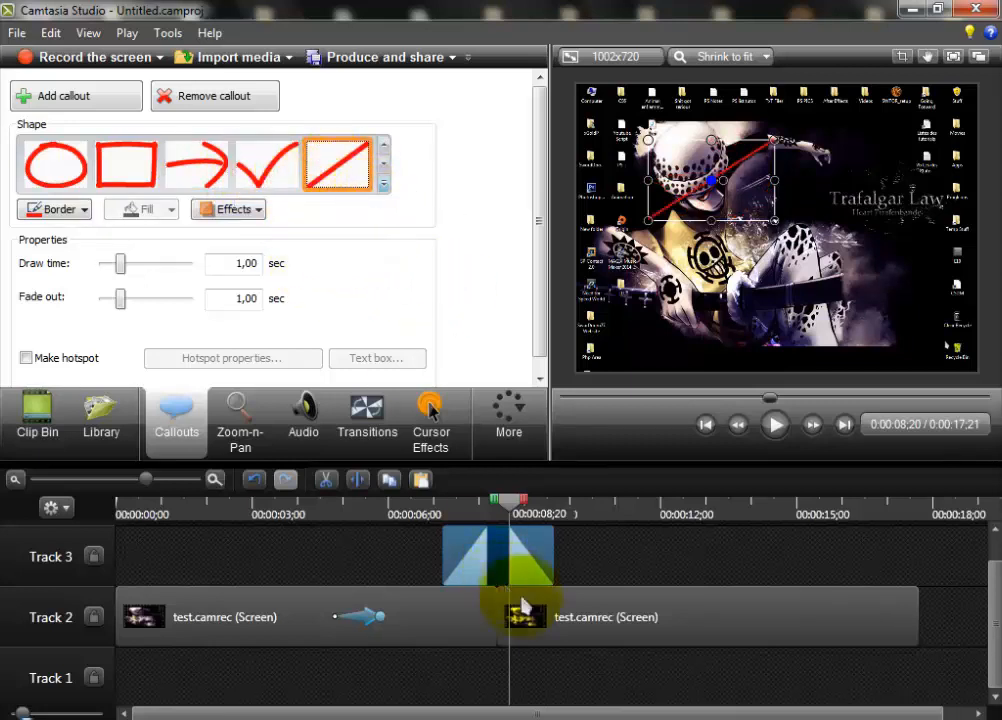
{"action": "key", "text": "Delete"}
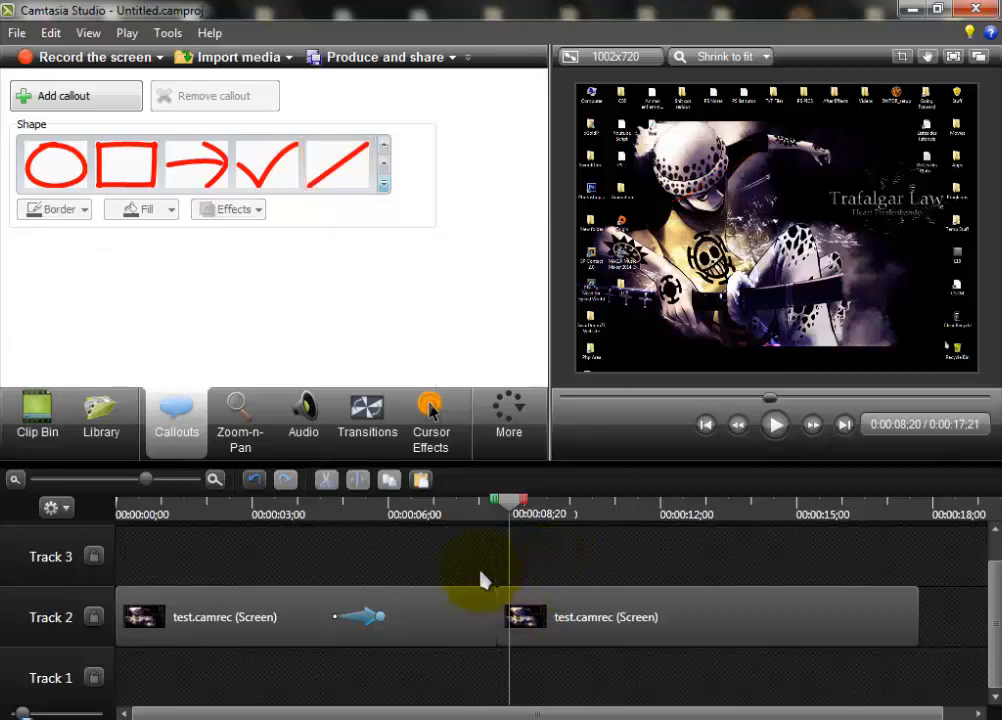
Step: Delete the zoom animation on the first clip and browse the Special callout shapes without adding one
{"action": "left_click", "coordinate": [378, 617]}
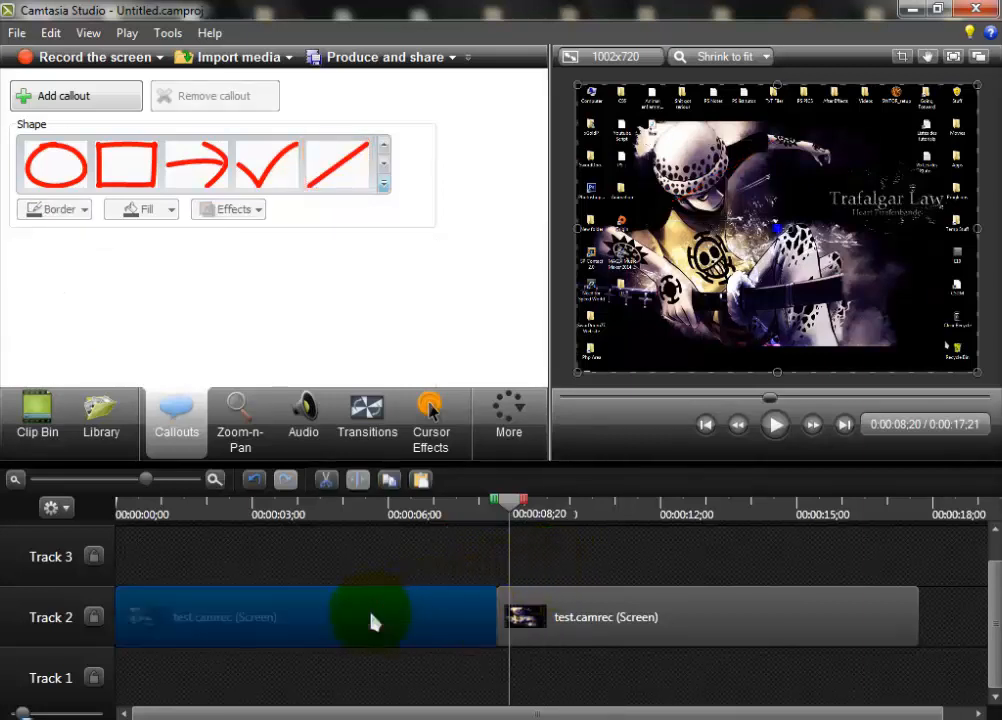
{"action": "left_click", "coordinate": [382, 188]}
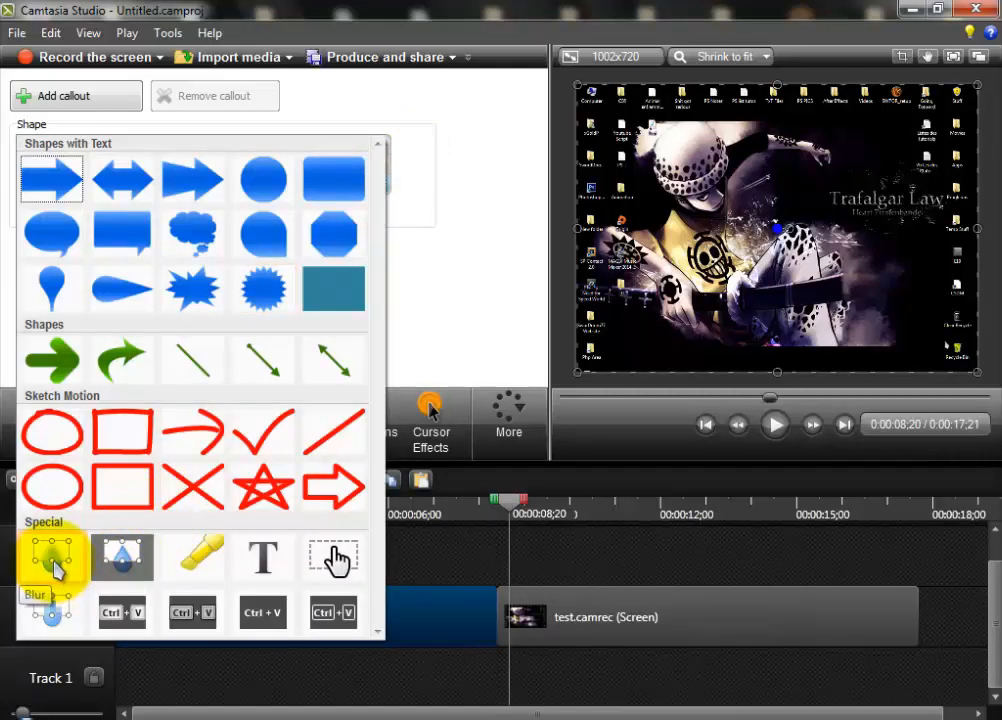
{"action": "left_click", "coordinate": [608, 567]}
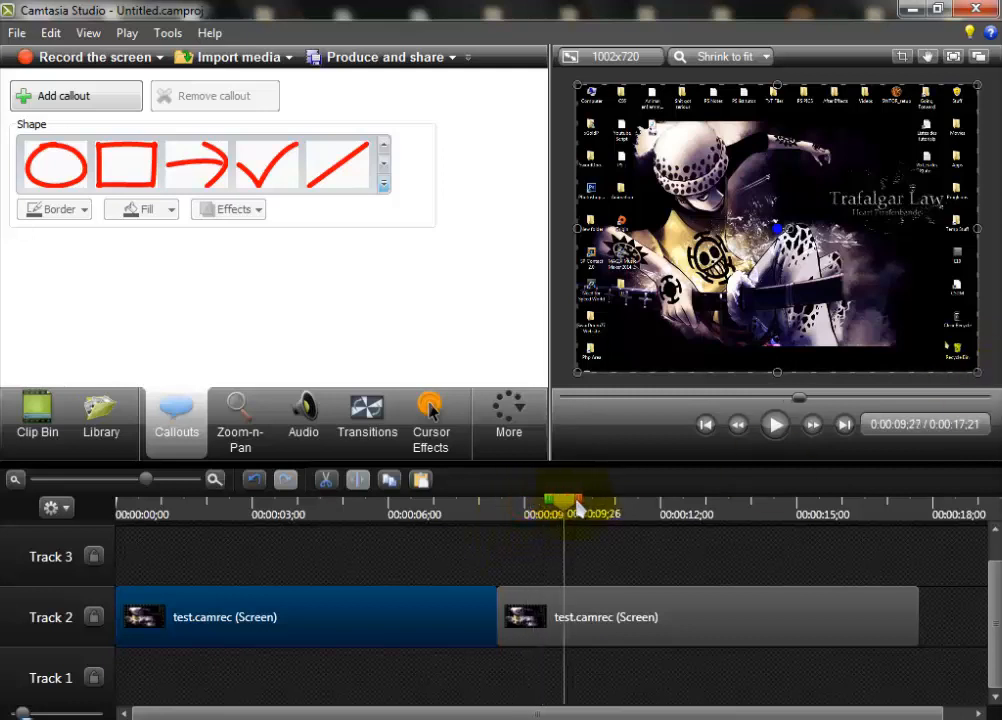
Step: With the playhead at 0:00:12;12, add a zoom on the second clip that frames the file list of the Progicons window
{"action": "left_click_drag", "start_coordinate": [636, 510], "coordinate": [680, 503]}
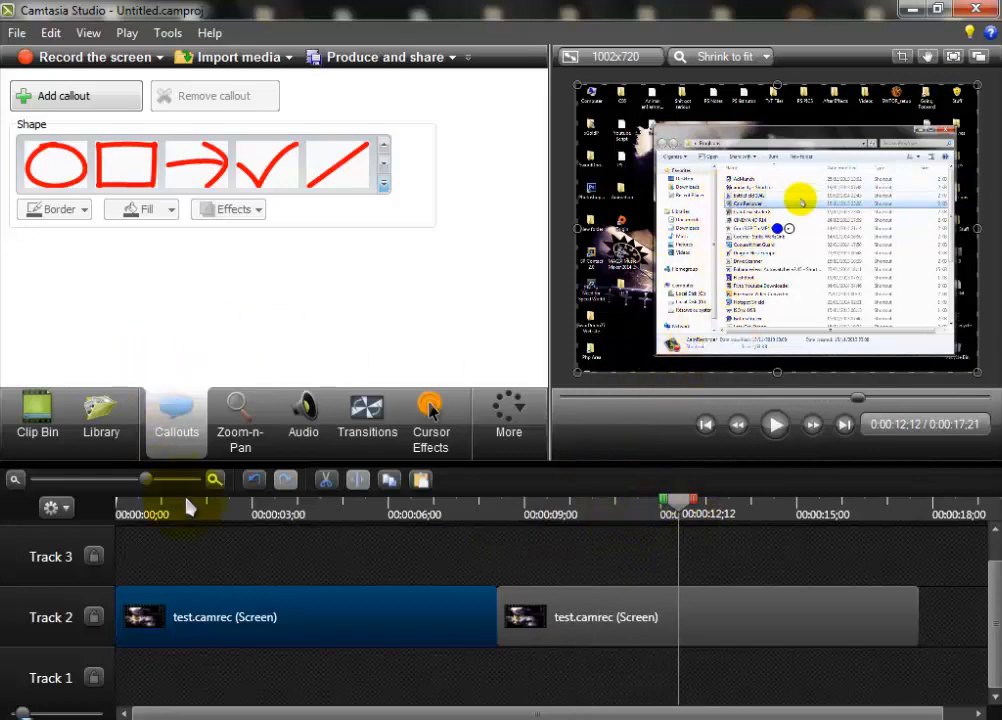
{"action": "left_click", "coordinate": [252, 430]}
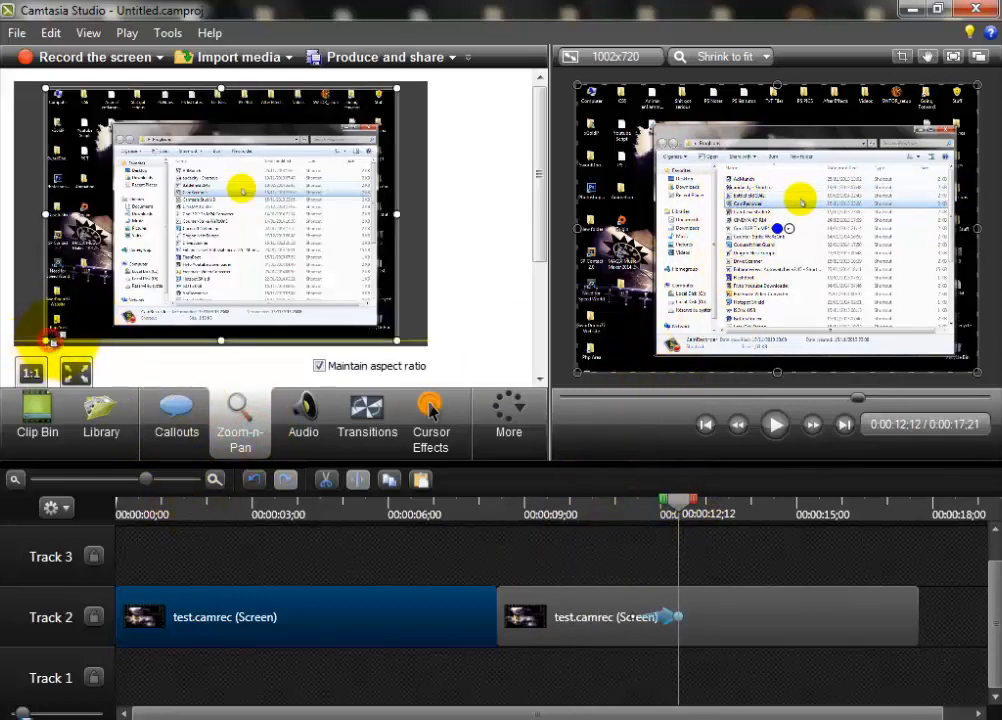
{"action": "left_click_drag", "start_coordinate": [50, 340], "coordinate": [185, 300]}
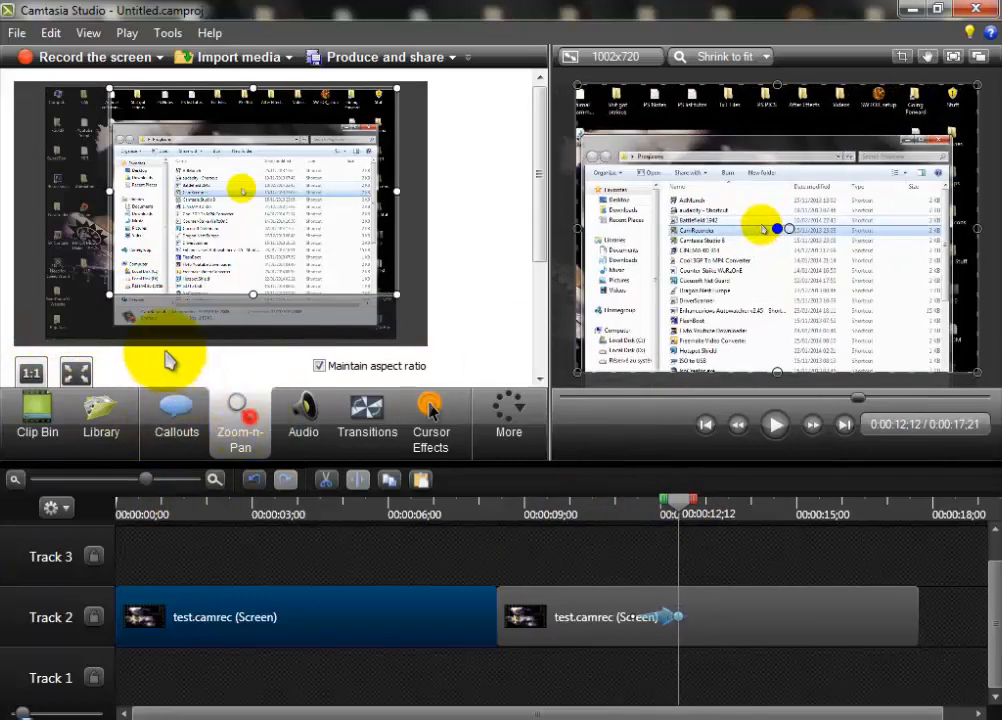
{"action": "left_click_drag", "start_coordinate": [263, 221], "coordinate": [253, 235]}
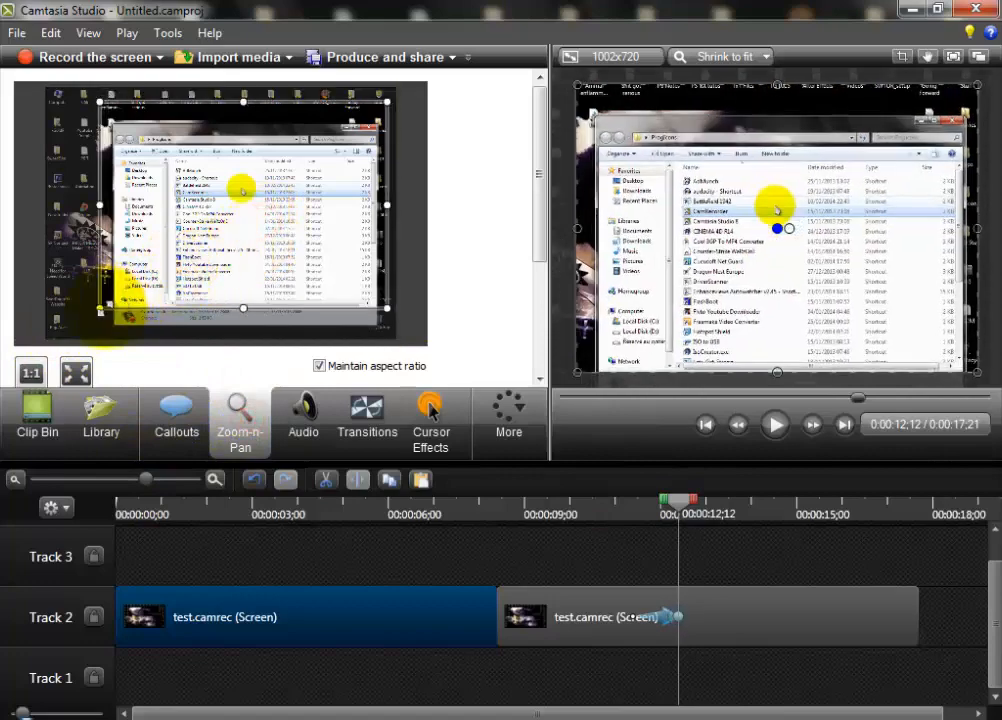
{"action": "left_click_drag", "start_coordinate": [100, 309], "coordinate": [151, 270]}
{"action": "left_click_drag", "start_coordinate": [192, 192], "coordinate": [148, 232]}
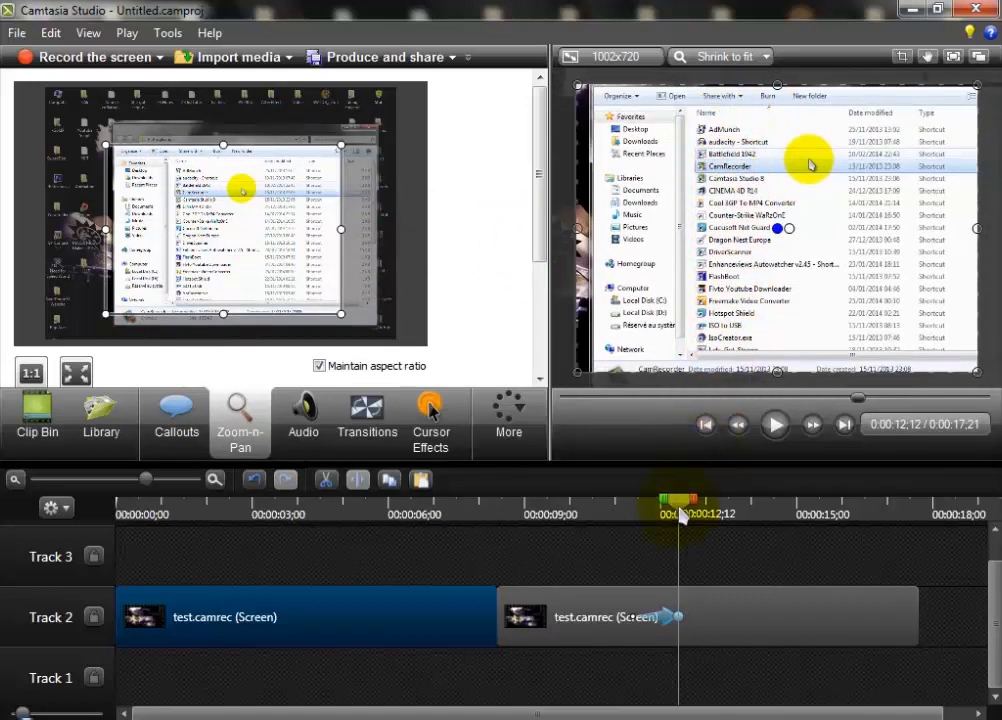
Step: Add a Blur callout with the playhead at 0:00:12;06
{"action": "left_click_drag", "start_coordinate": [679, 513], "coordinate": [658, 518]}
{"action": "left_click_drag", "start_coordinate": [663, 517], "coordinate": [672, 517]}
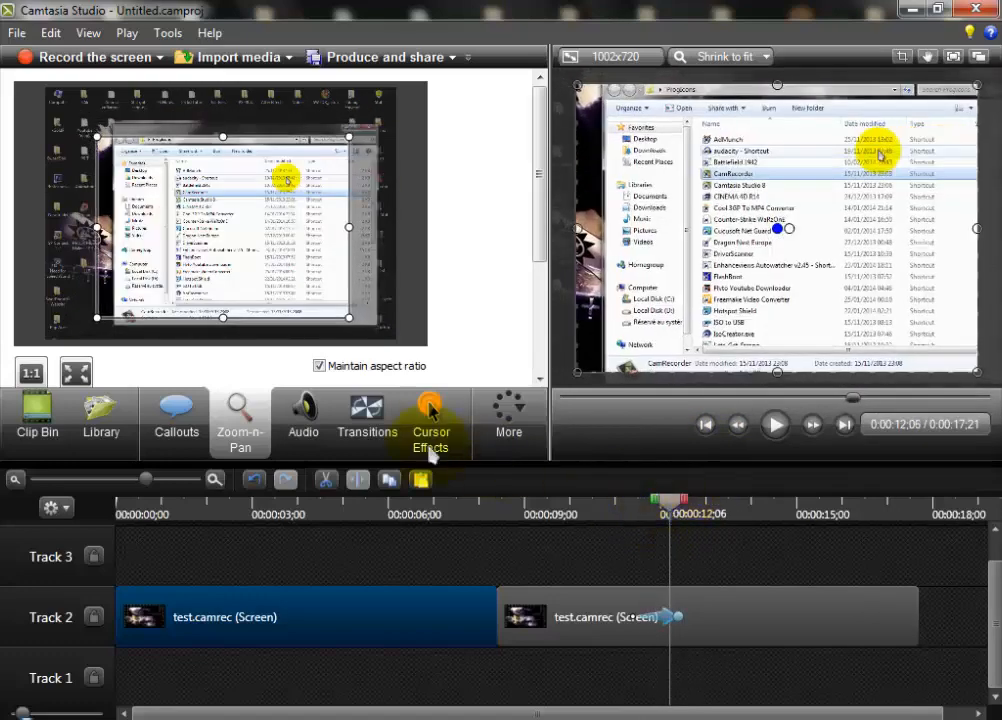
{"action": "left_click", "coordinate": [195, 430]}
{"action": "left_click", "coordinate": [385, 184]}
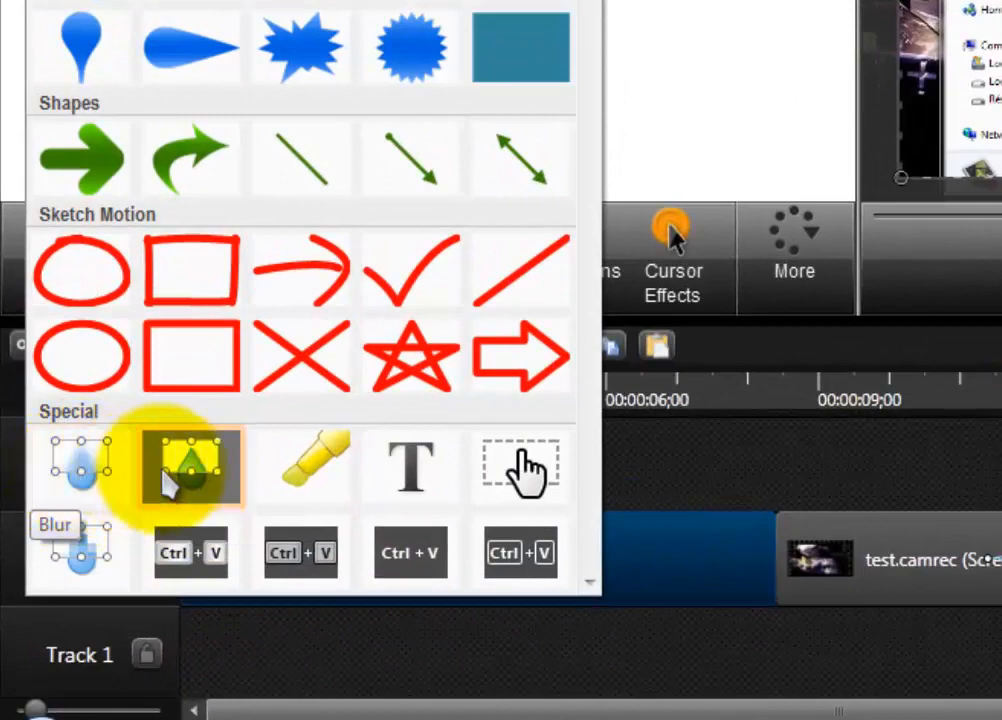
{"action": "left_click", "coordinate": [78, 483]}
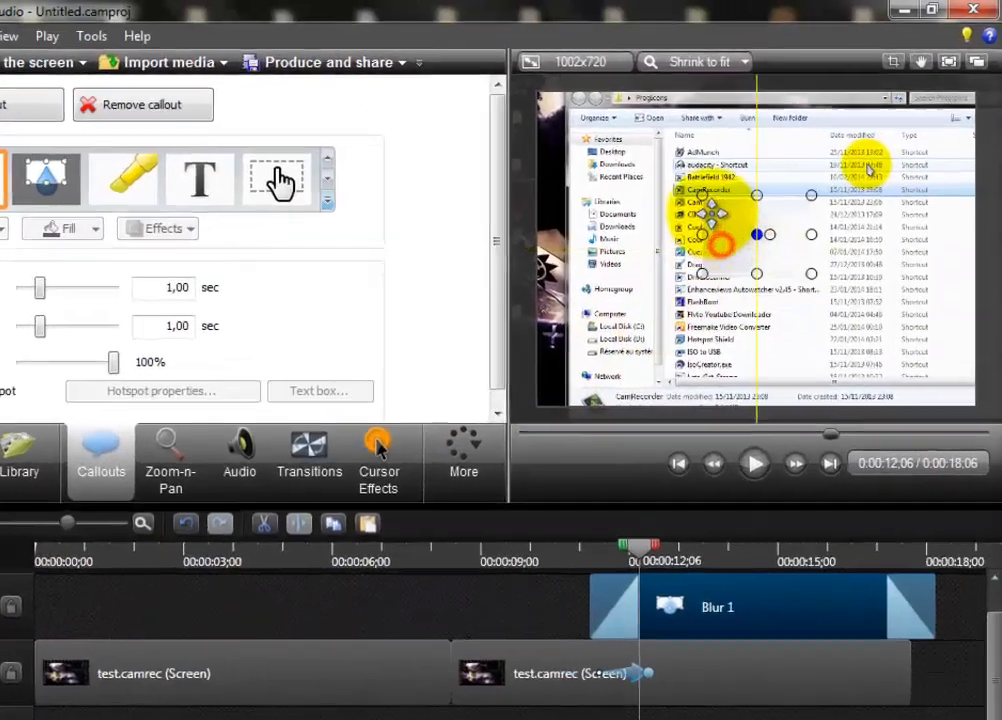
Step: Move and enlarge the blur so it covers the Name column entries from AdMunch down to the end of the visible list
{"action": "left_click_drag", "start_coordinate": [712, 212], "coordinate": [689, 181]}
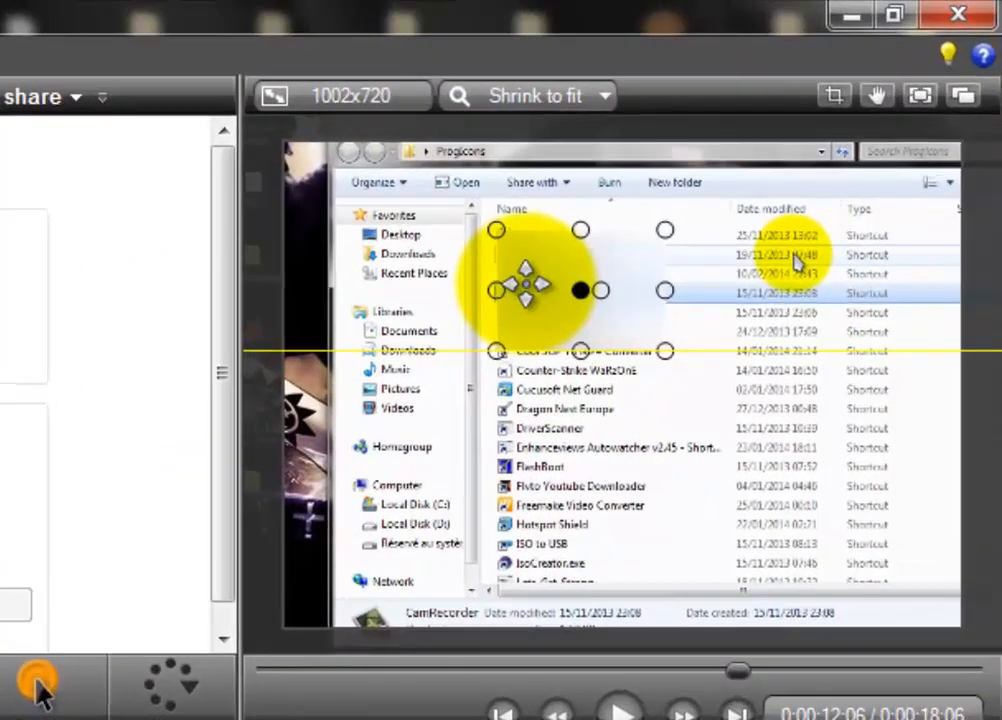
{"action": "left_click_drag", "start_coordinate": [578, 350], "coordinate": [577, 586]}
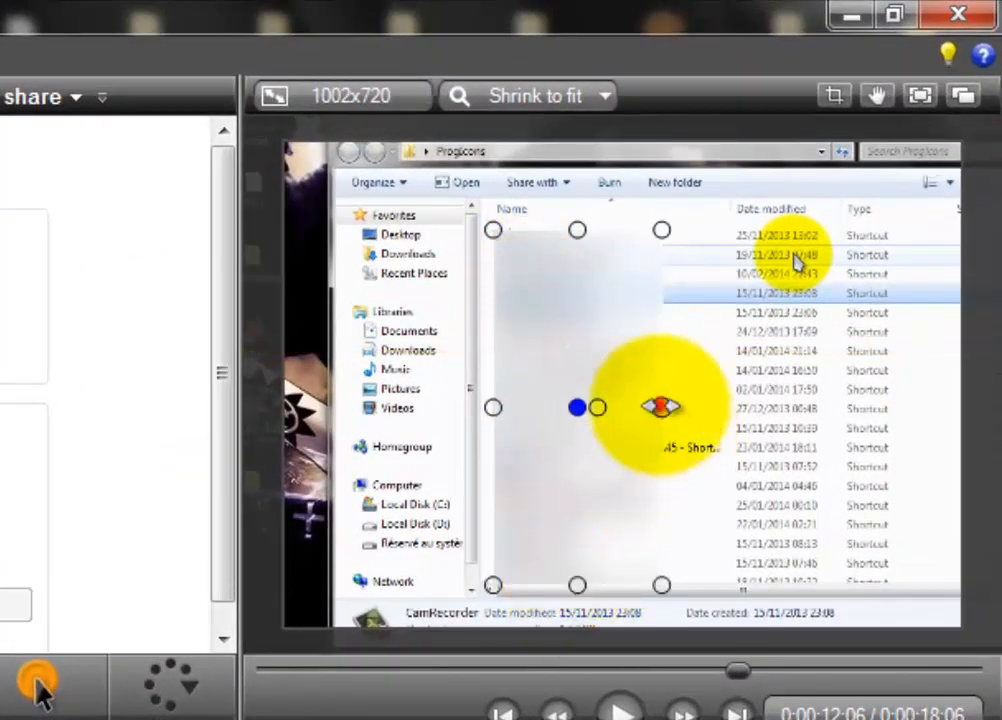
{"action": "left_click_drag", "start_coordinate": [662, 407], "coordinate": [731, 408]}
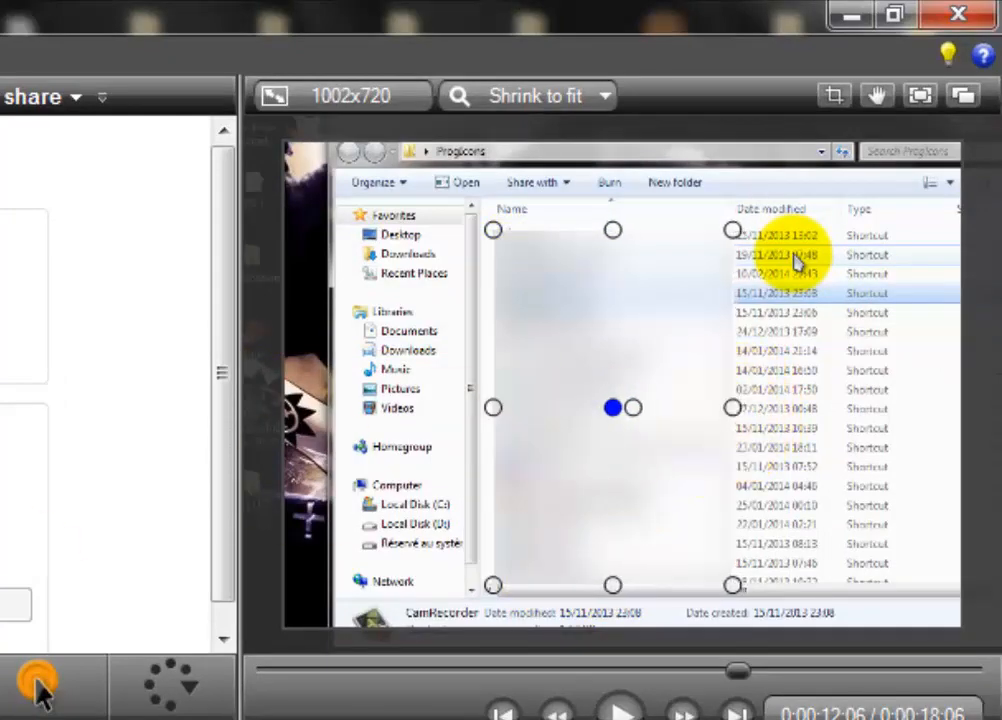
Step: Set the blur's fade in and fade out to 0,00 sec and preview it full screen from 0:00:11;24
{"action": "left_click_drag", "start_coordinate": [219, 345], "coordinate": [175, 390]}
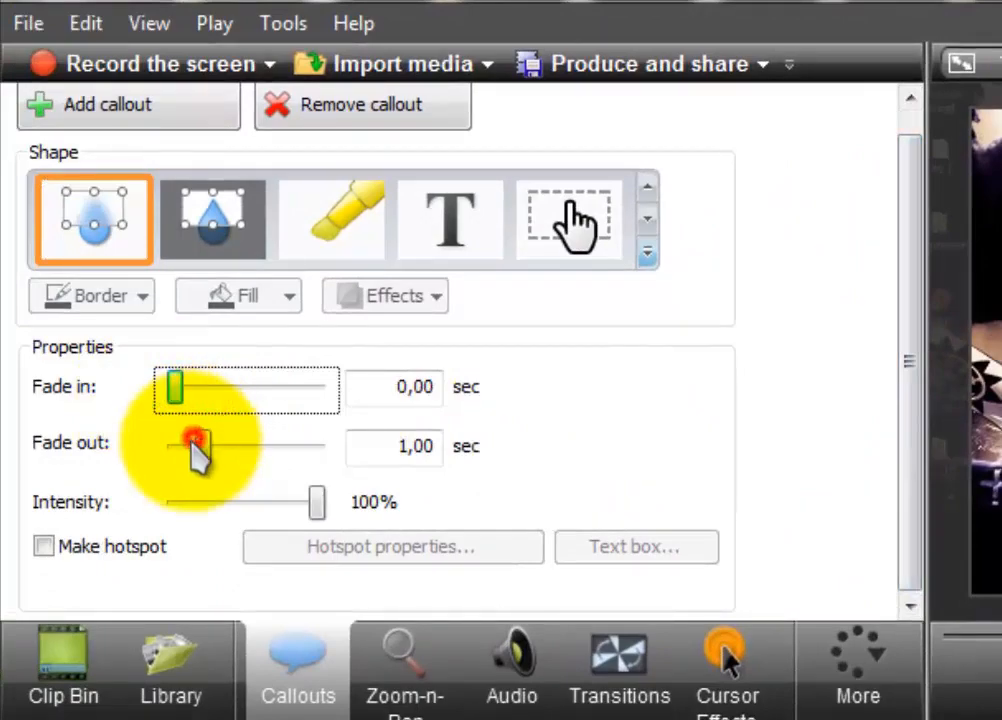
{"action": "left_click_drag", "start_coordinate": [194, 440], "coordinate": [175, 445]}
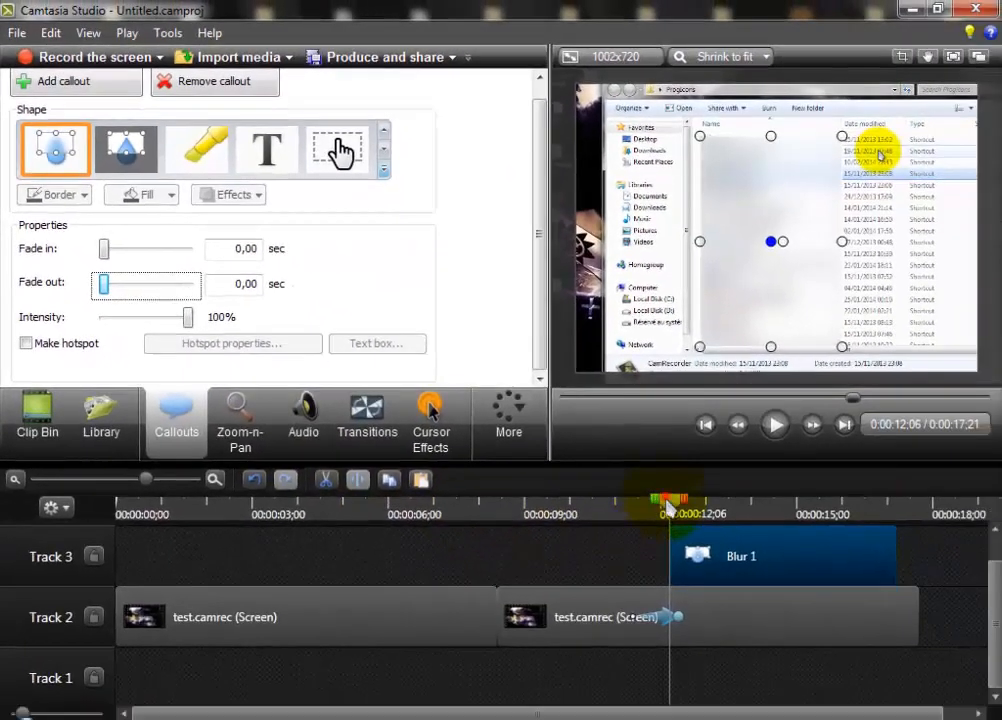
{"action": "left_click_drag", "start_coordinate": [667, 499], "coordinate": [650, 507]}
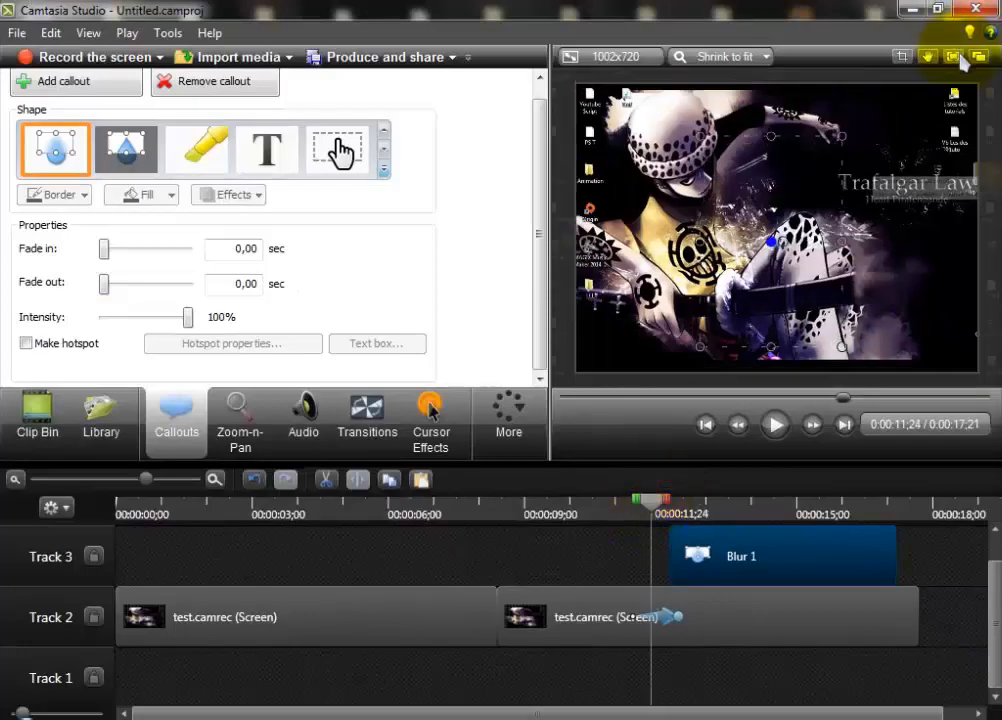
{"action": "left_click", "coordinate": [958, 57]}
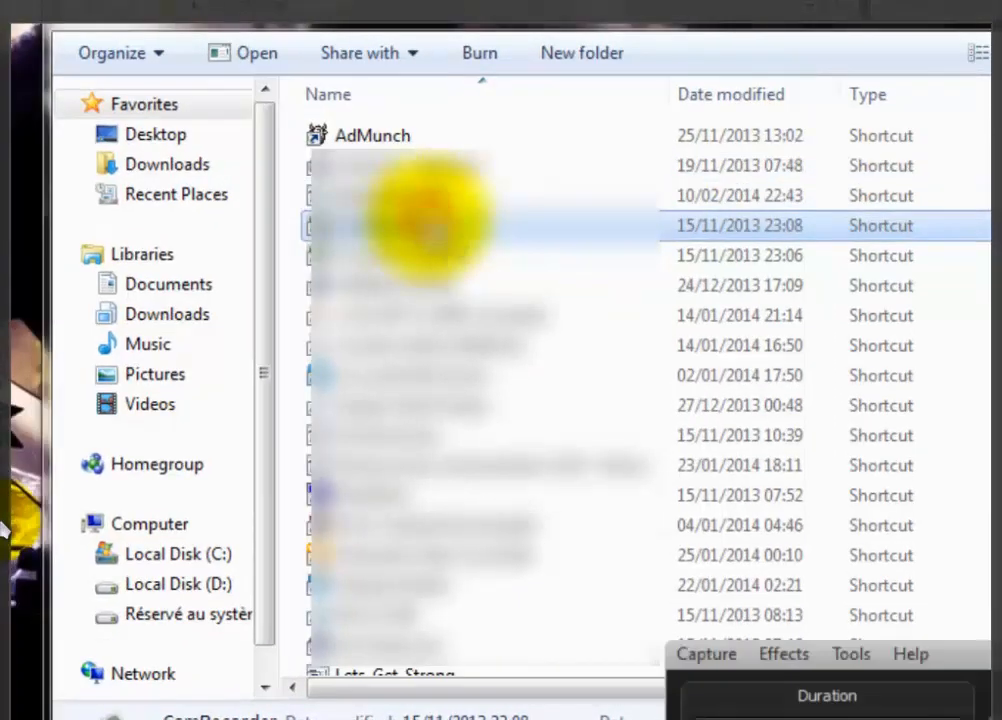
{"action": "key", "text": "Escape"}
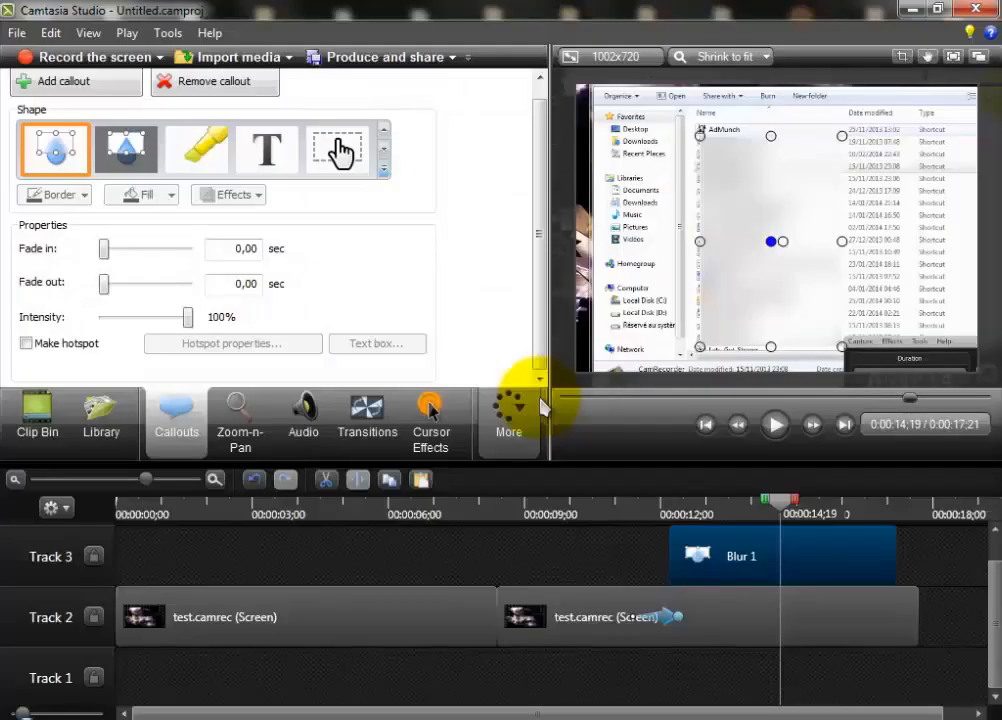
Step: Move the blur callout to start at 0:00:11;28 and shorten its duration to 0:00:04;08
{"action": "left_click", "coordinate": [660, 512]}
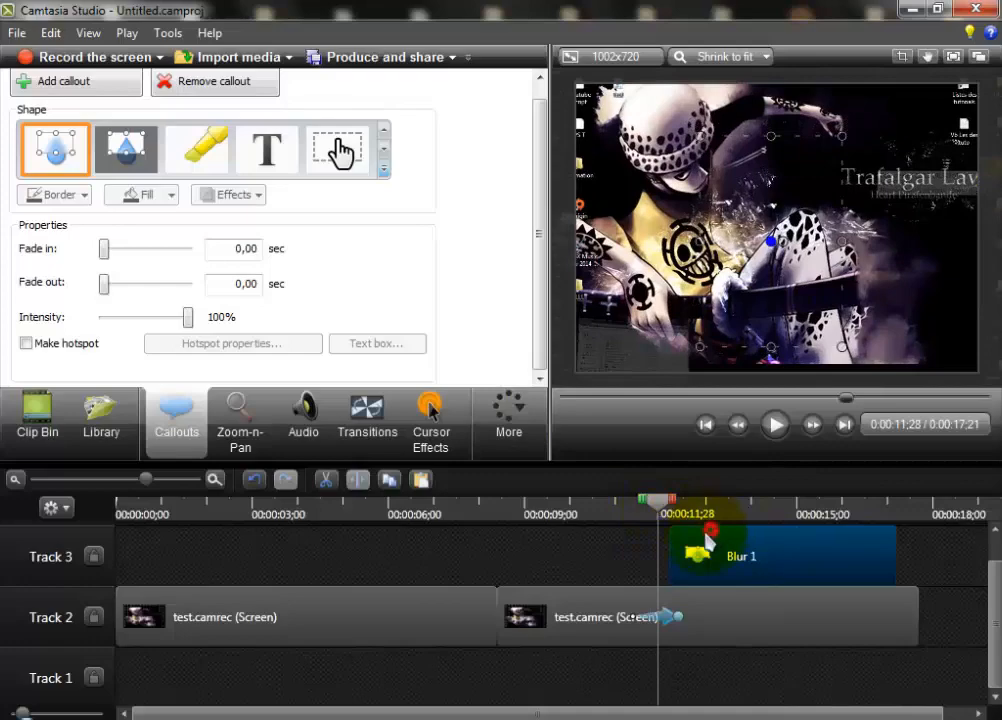
{"action": "left_click_drag", "start_coordinate": [706, 540], "coordinate": [696, 542]}
{"action": "left_click_drag", "start_coordinate": [663, 500], "coordinate": [732, 503]}
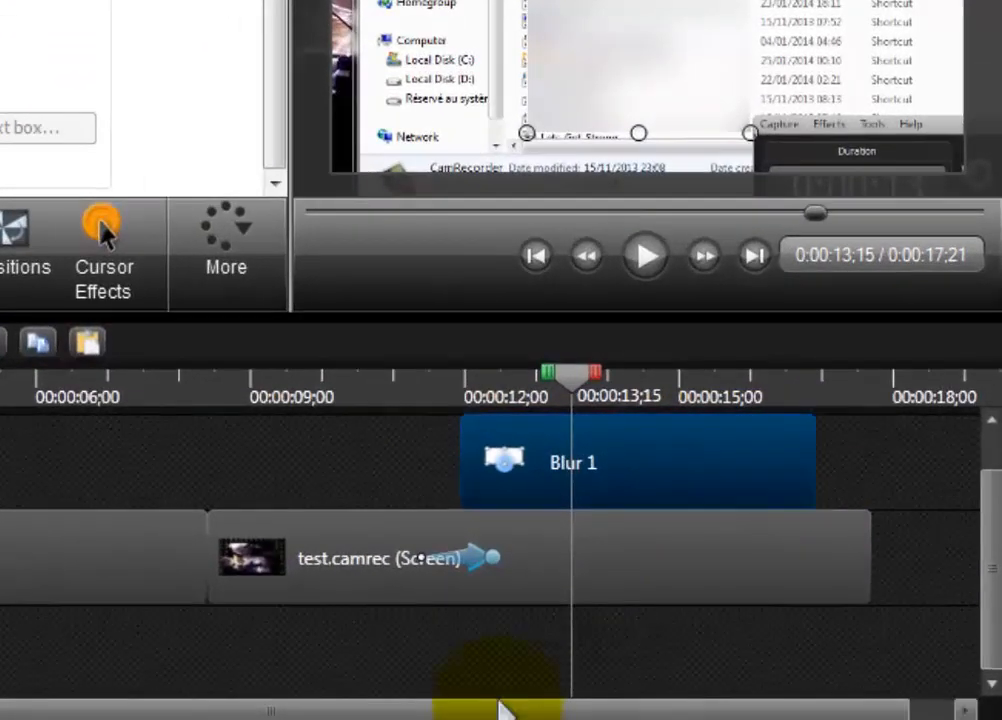
{"action": "left_click_drag", "start_coordinate": [497, 700], "coordinate": [543, 700]}
{"action": "left_click_drag", "start_coordinate": [765, 458], "coordinate": [716, 466]}
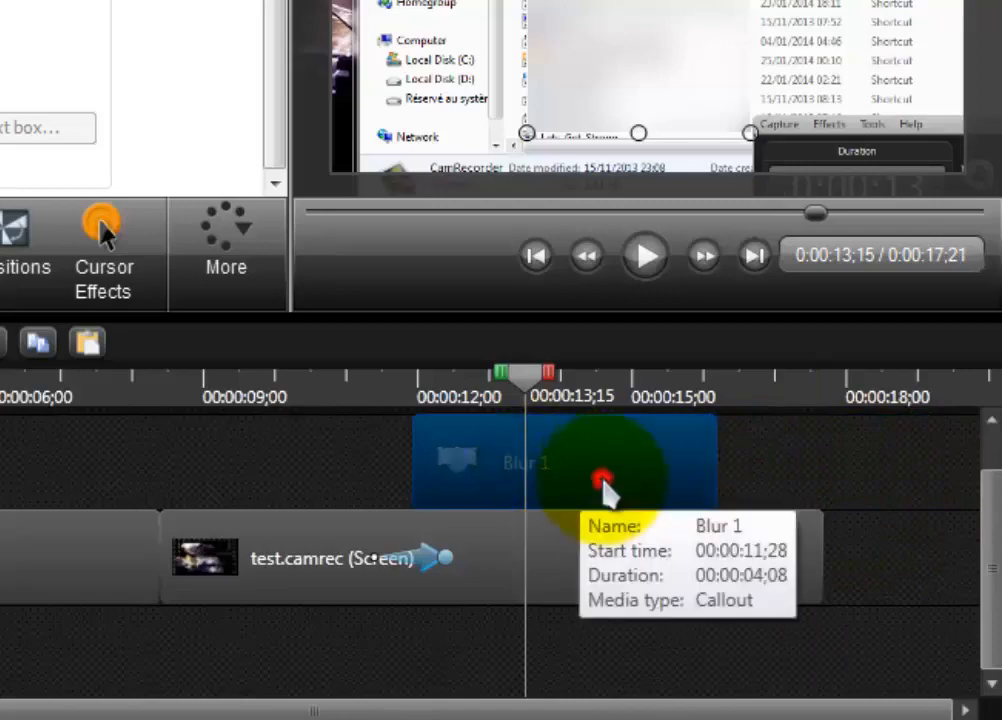
Step: Delete the Blur callout and add a Spotlight callout with the playhead at 0:00:13;15
{"action": "left_click", "coordinate": [557, 456]}
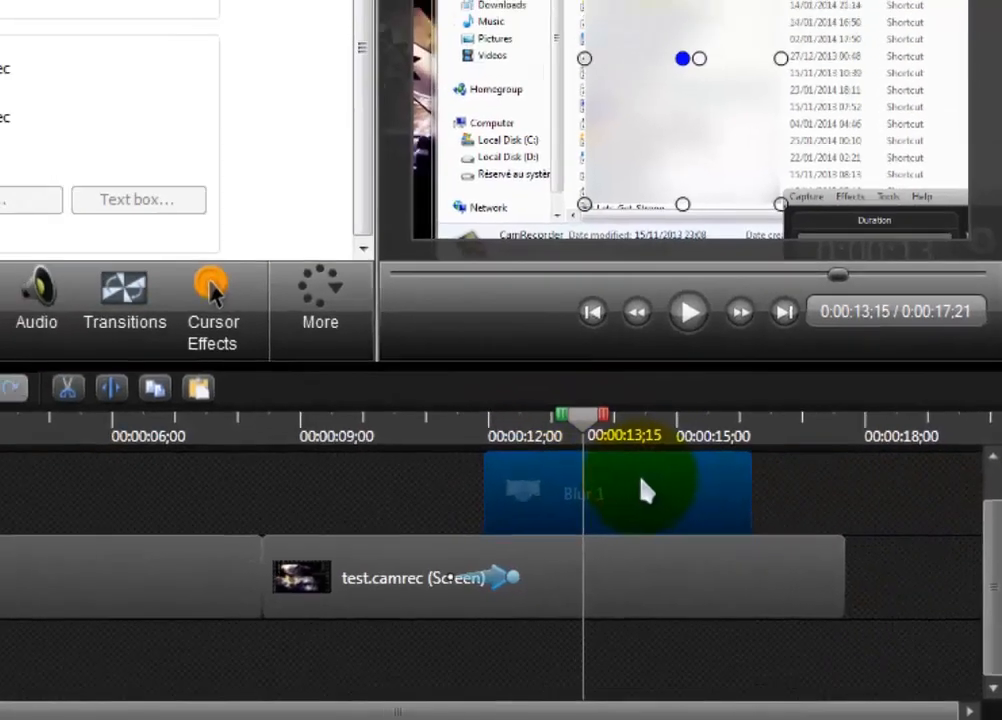
{"action": "key", "text": "Delete"}
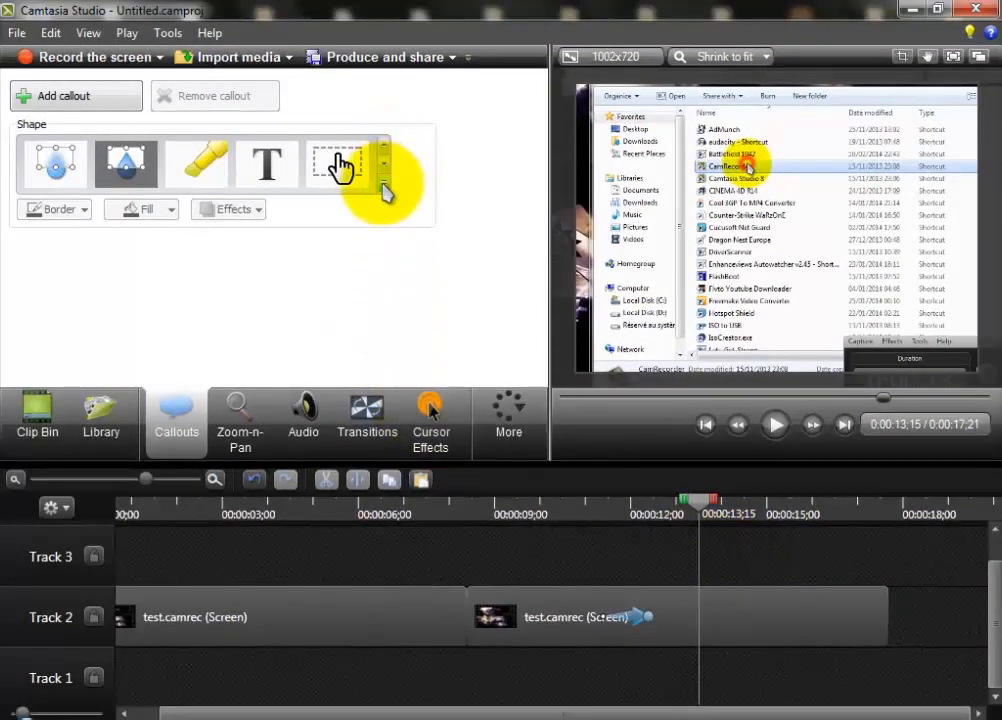
{"action": "left_click", "coordinate": [384, 188]}
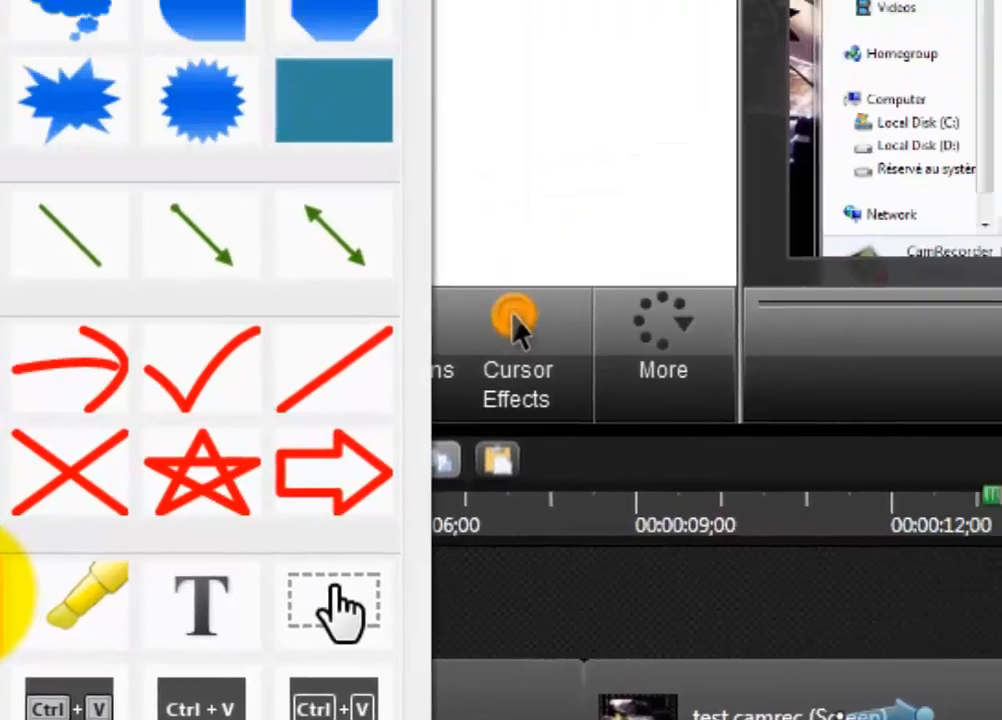
{"action": "left_click", "coordinate": [262, 408]}
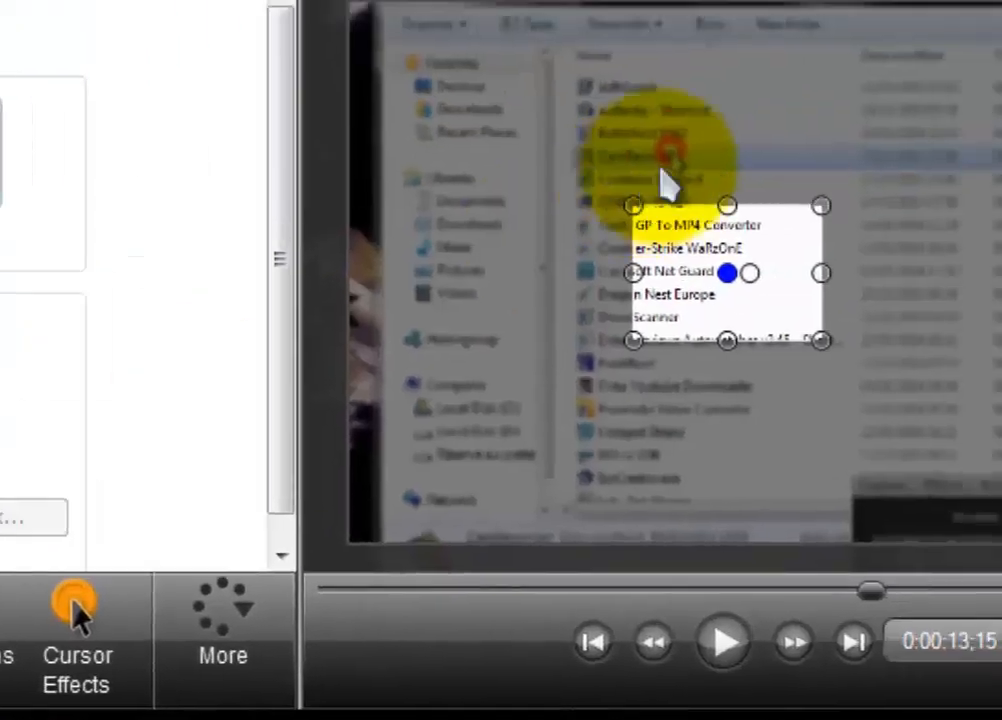
Step: Move and enlarge the spotlight so it frames the file list's Name and Date modified columns from AdMunch downward
{"action": "left_click_drag", "start_coordinate": [520, 330], "coordinate": [459, 183]}
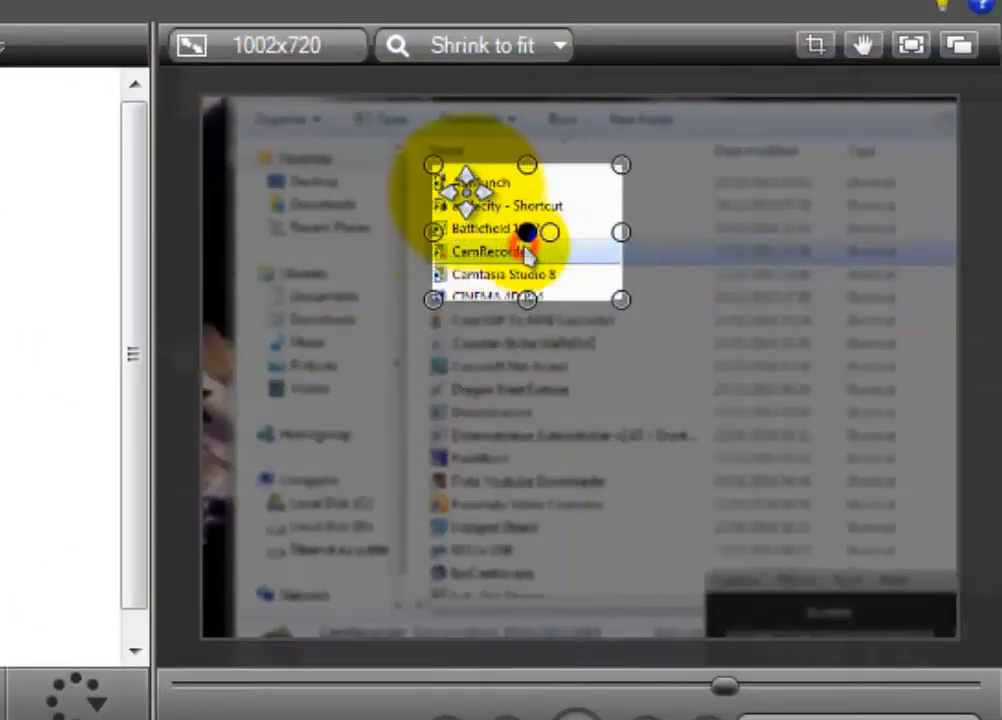
{"action": "left_click_drag", "start_coordinate": [520, 298], "coordinate": [520, 606]}
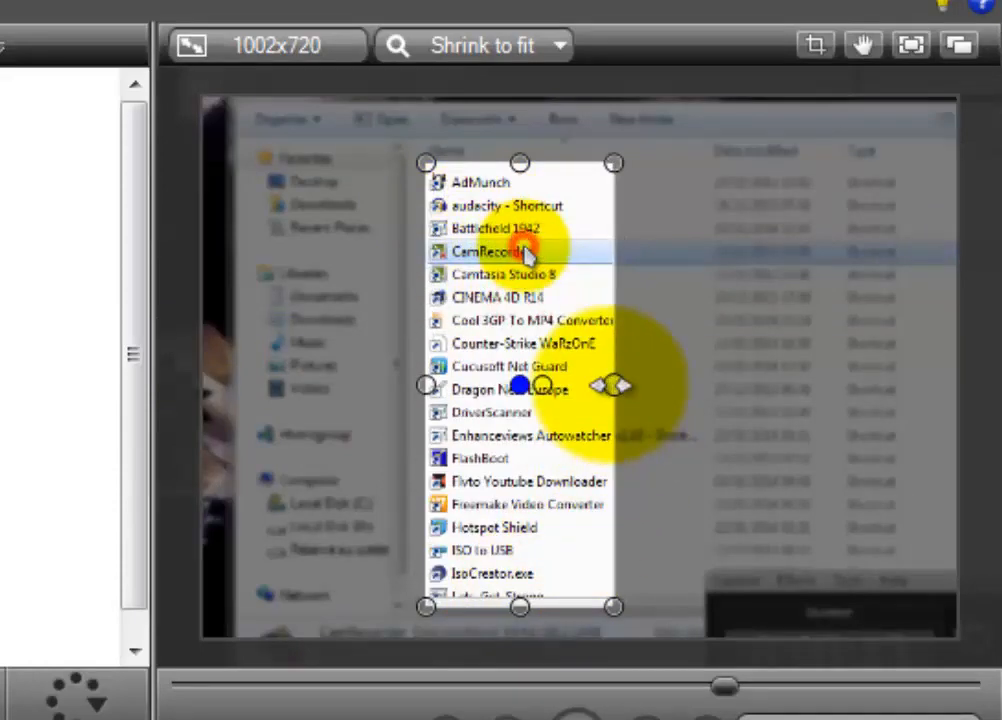
{"action": "left_click_drag", "start_coordinate": [614, 385], "coordinate": [856, 384]}
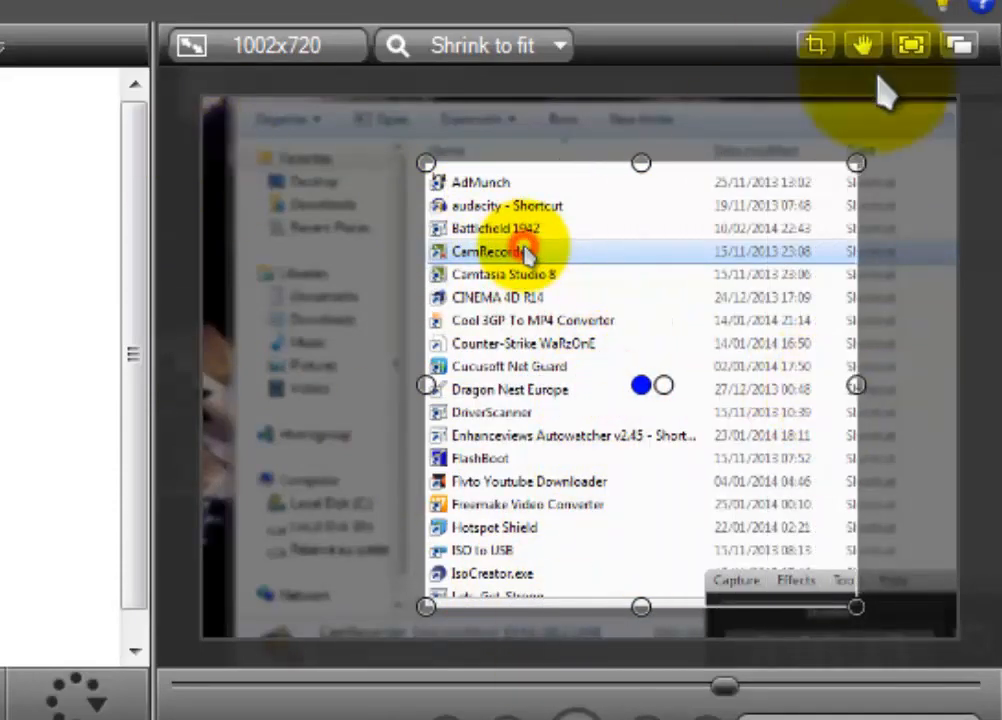
Step: Preview the spotlight full screen at 0:00:13;15 and play it full screen from about 0:00:12;06
{"action": "left_click", "coordinate": [912, 62]}
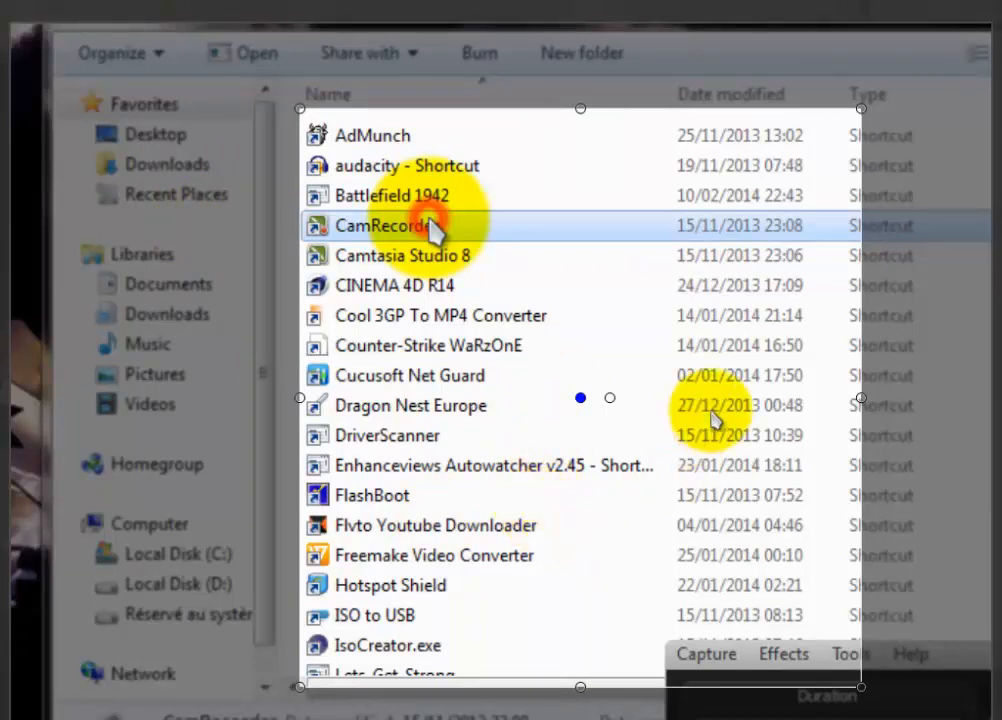
{"action": "key", "text": "Escape"}
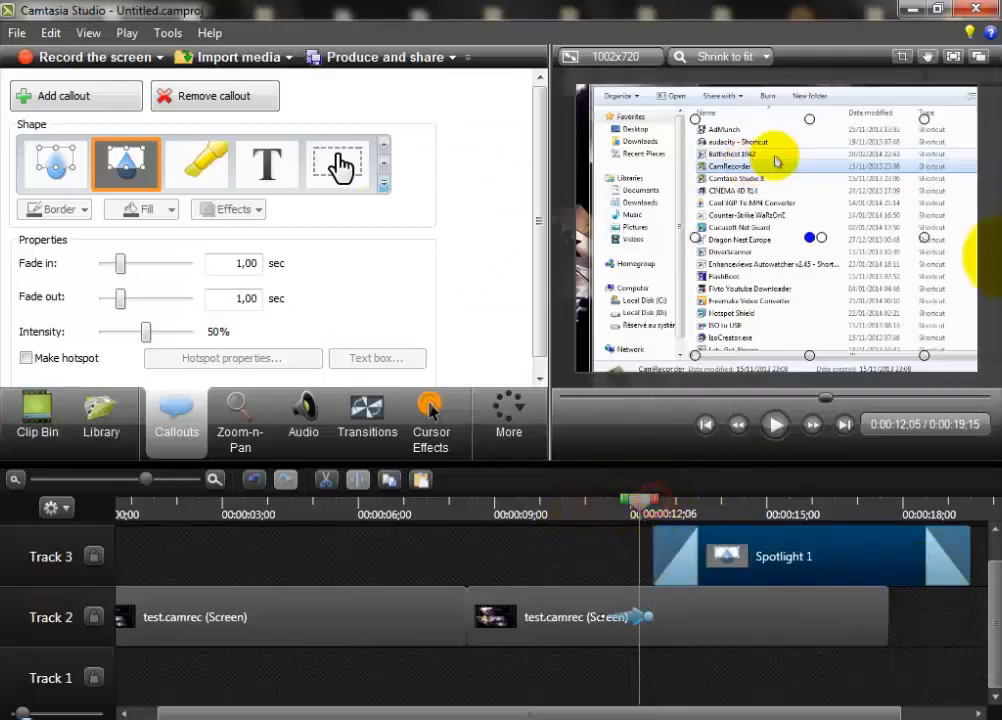
{"action": "left_click", "coordinate": [955, 58]}
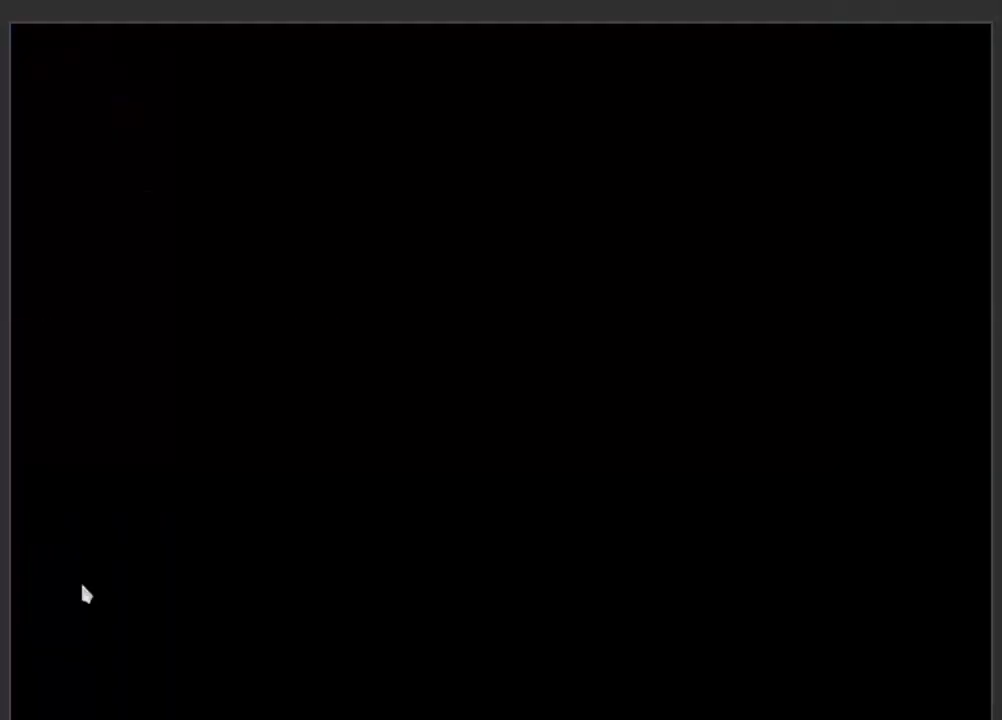
{"action": "key", "text": "Escape"}
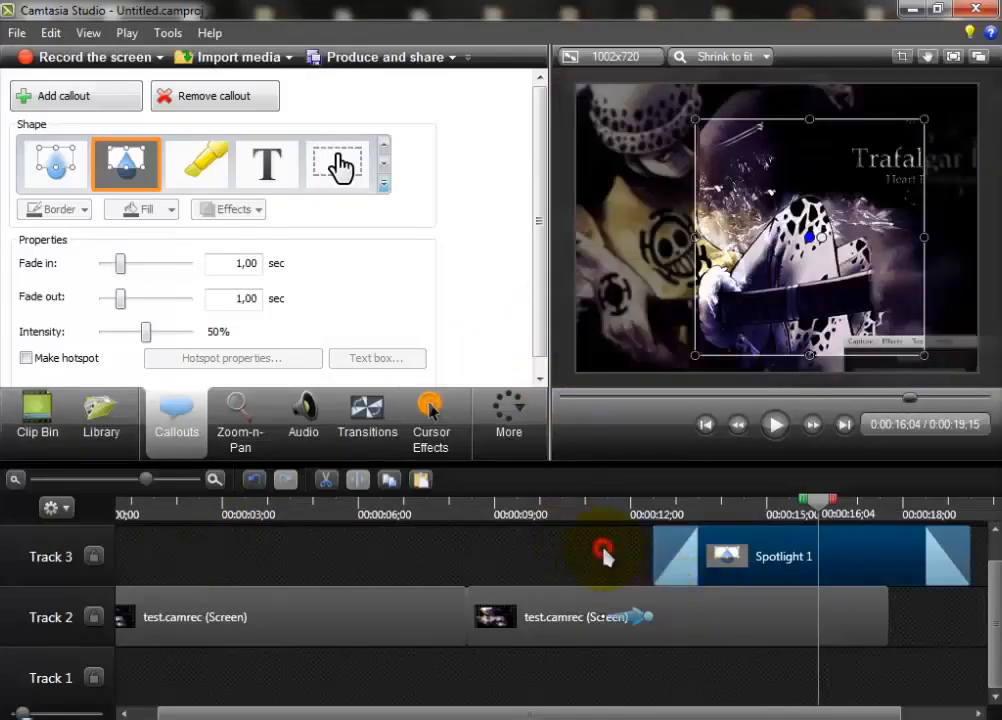
Step: Delete the Spotlight callout and the zoom animation on the second clip
{"action": "left_click", "coordinate": [706, 575]}
{"action": "key", "text": "Delete"}
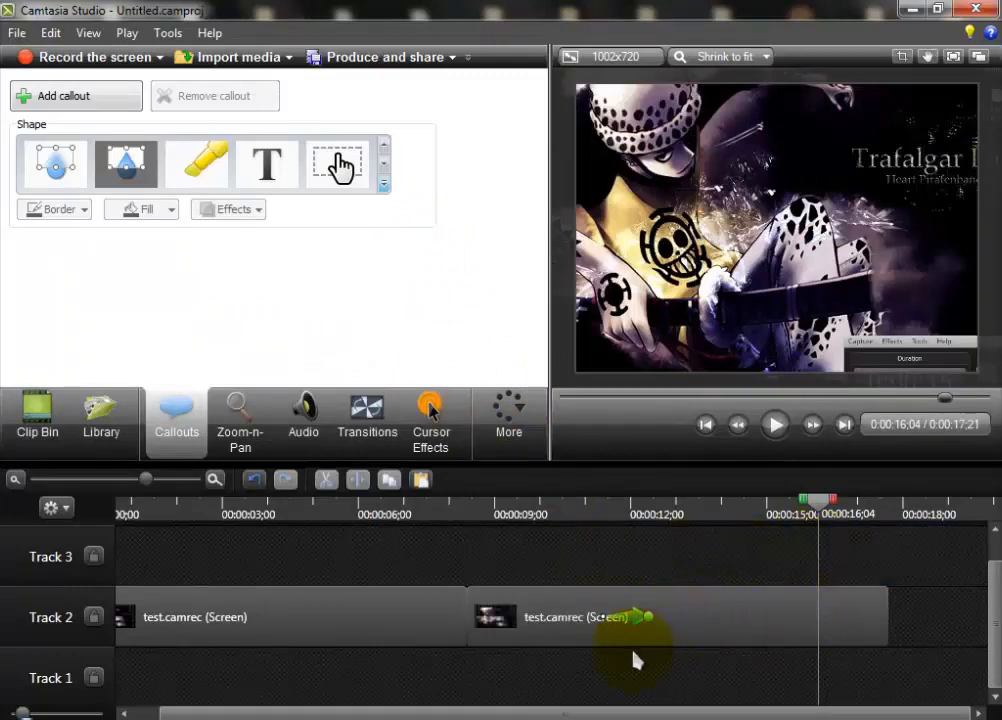
{"action": "left_click_drag", "start_coordinate": [648, 618], "coordinate": [649, 626]}
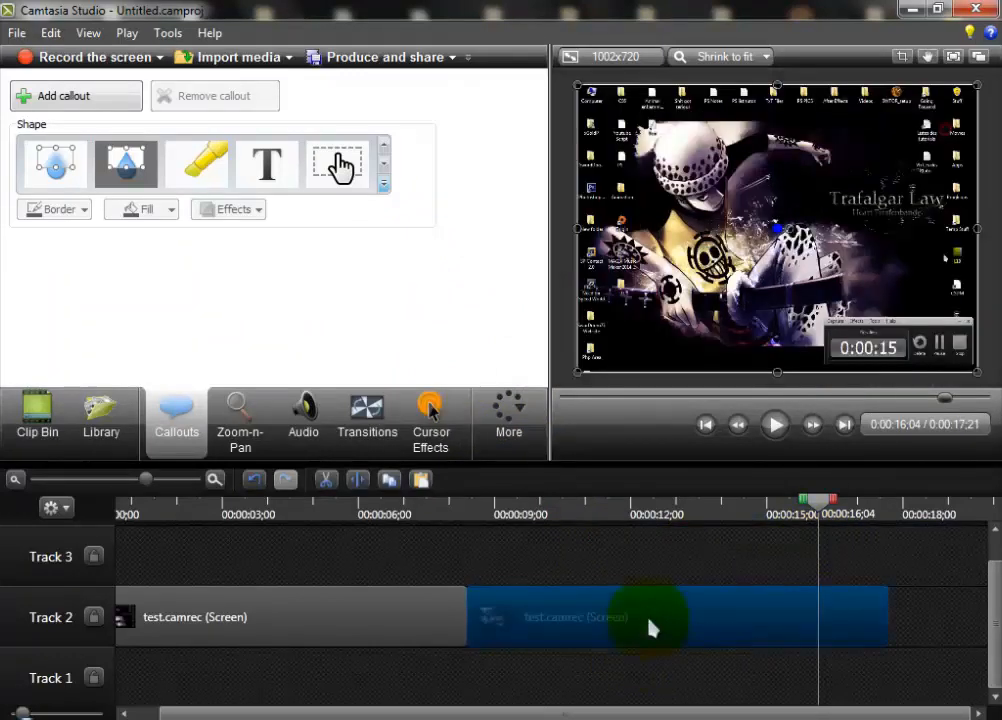
Step: Add a zoom at 0:00:12;21 on the second clip, framing the ProgIcons folder window
{"action": "left_click", "coordinate": [661, 508]}
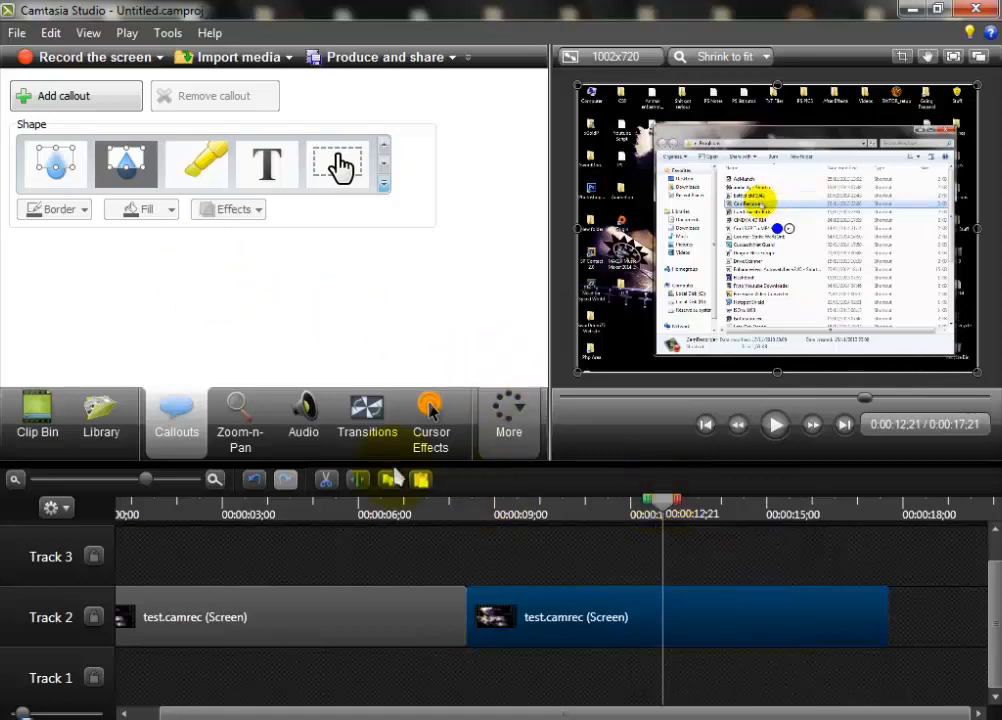
{"action": "left_click", "coordinate": [240, 440]}
{"action": "left_click_drag", "start_coordinate": [397, 337], "coordinate": [305, 250]}
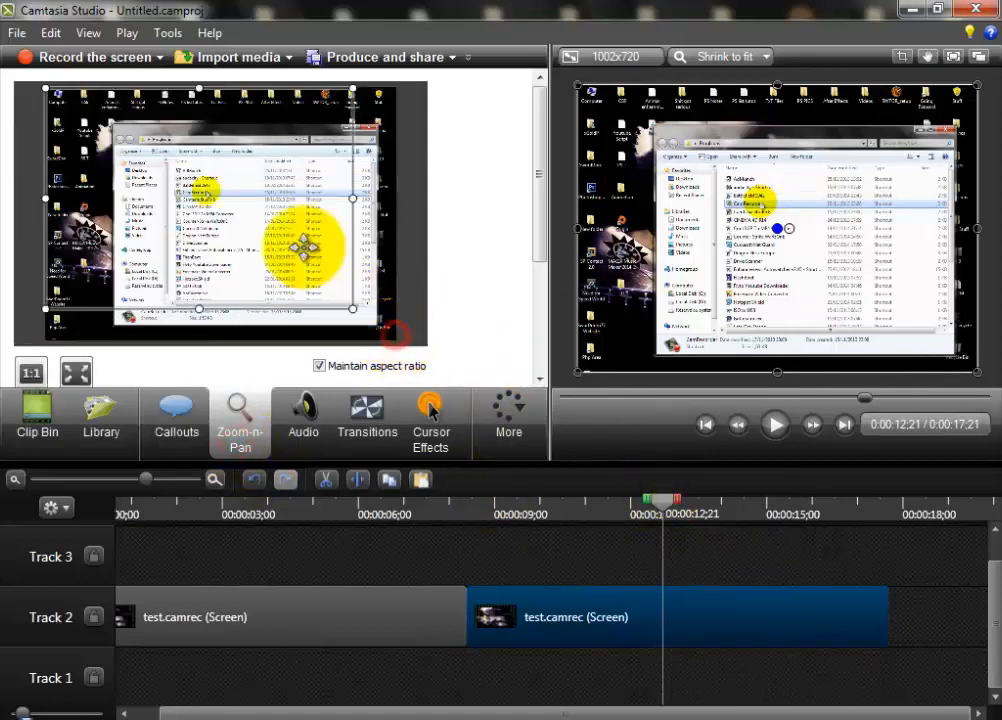
{"action": "mouse_move", "coordinate": [205, 192]}
{"action": "left_mouse_down"}
{"action": "mouse_move", "coordinate": [268, 229]}
{"action": "mouse_move", "coordinate": [284, 257]}
{"action": "mouse_move", "coordinate": [358, 291]}
{"action": "mouse_move", "coordinate": [388, 332]}
{"action": "left_mouse_up"}
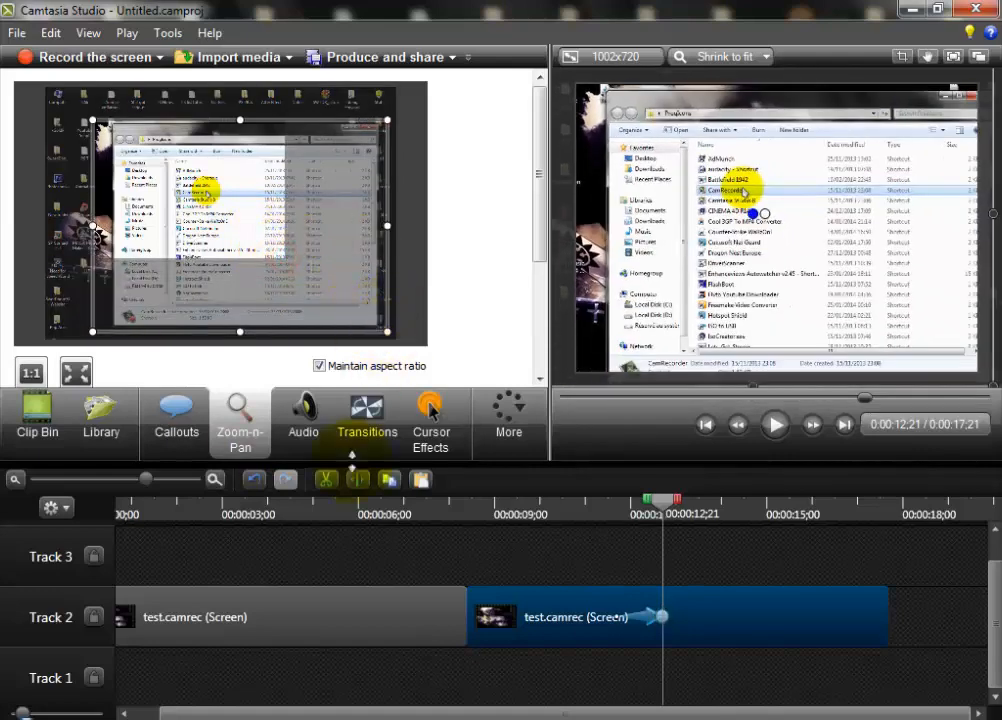
Step: Add a Text callout at 0:00:12;21, move it over the lower file list and enter "SworDoom77" as its text
{"action": "left_click", "coordinate": [175, 410]}
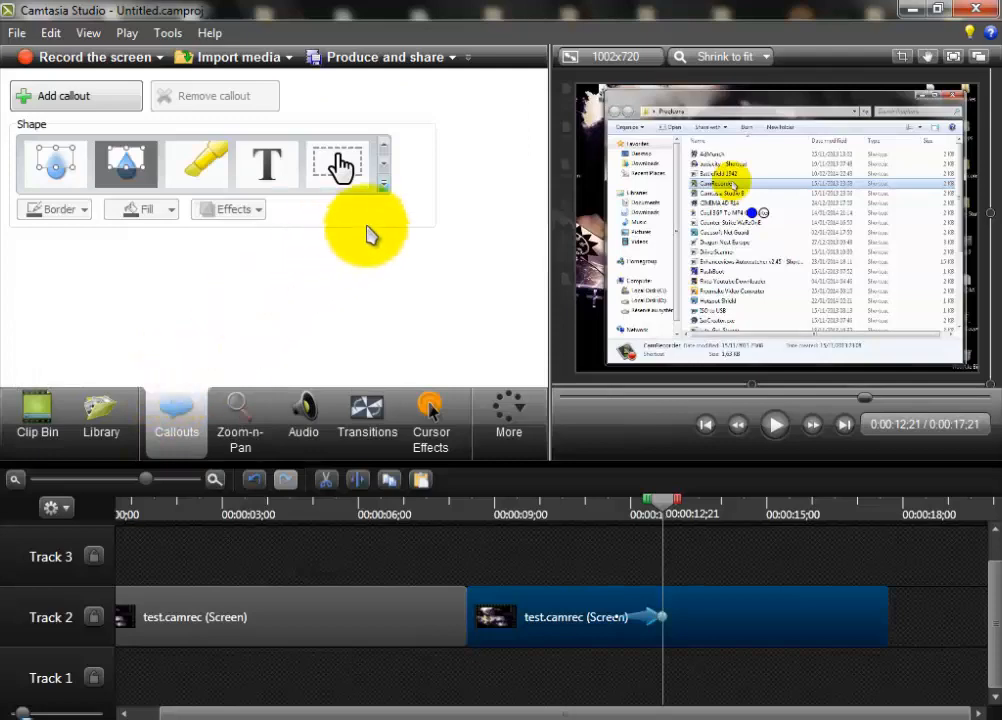
{"action": "left_click", "coordinate": [383, 184]}
{"action": "left_click", "coordinate": [258, 565]}
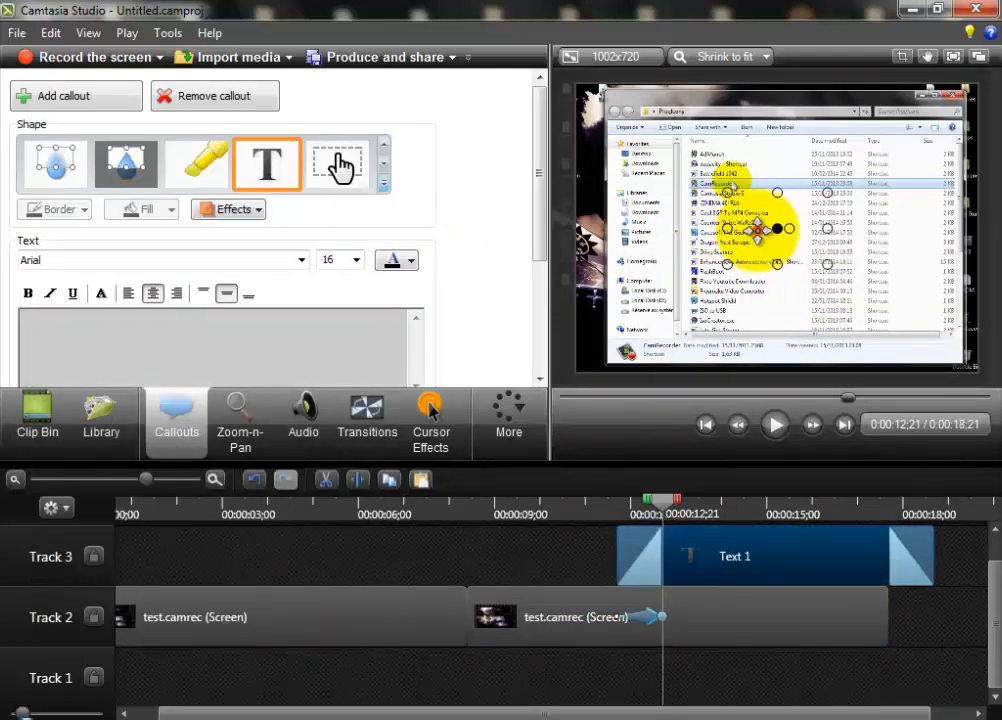
{"action": "left_click_drag", "start_coordinate": [757, 232], "coordinate": [698, 246]}
{"action": "left_click", "coordinate": [193, 356]}
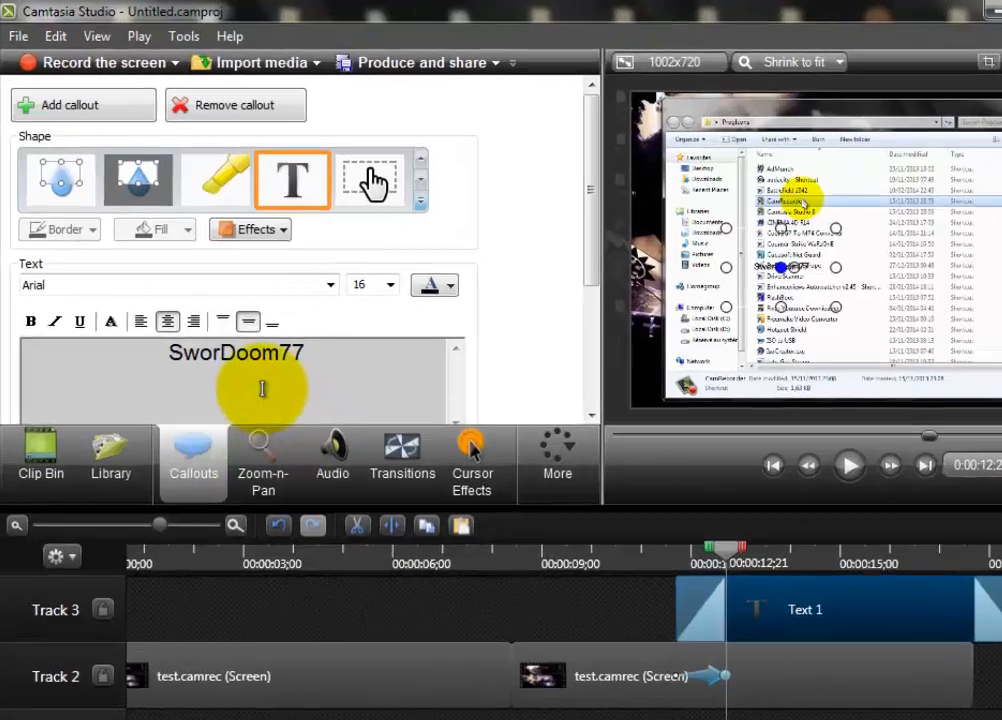
Step: Set the font size of all the callout text to 72 and enlarge the text box on the canvas
{"action": "key", "text": "ctrl+a"}
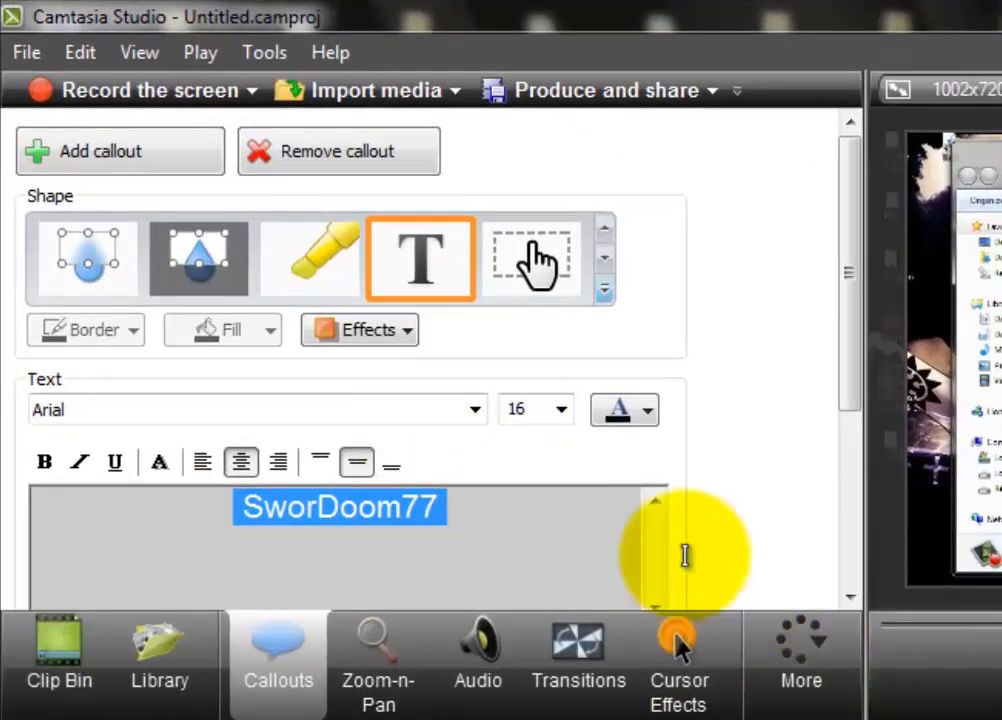
{"action": "left_click", "coordinate": [561, 409]}
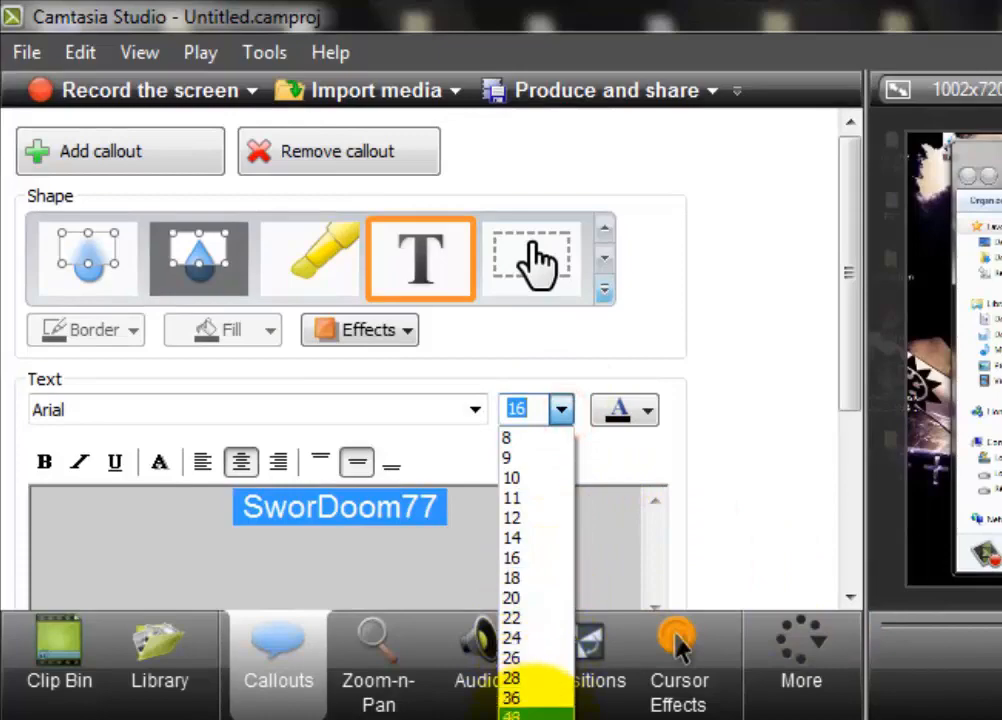
{"action": "left_click", "coordinate": [533, 718]}
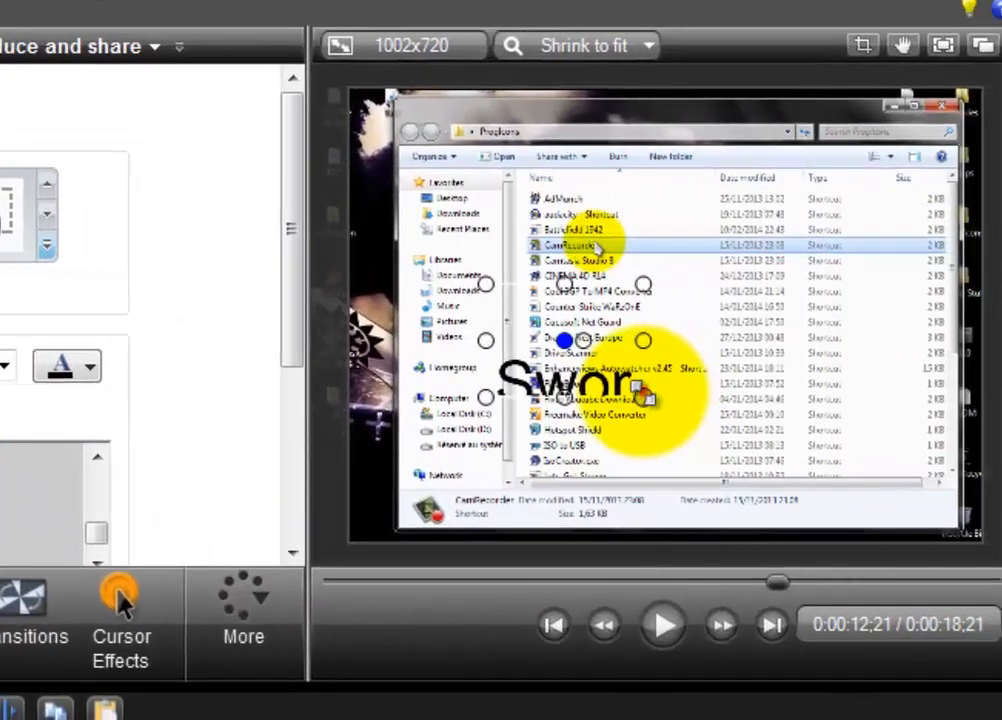
{"action": "left_click_drag", "start_coordinate": [643, 395], "coordinate": [898, 478]}
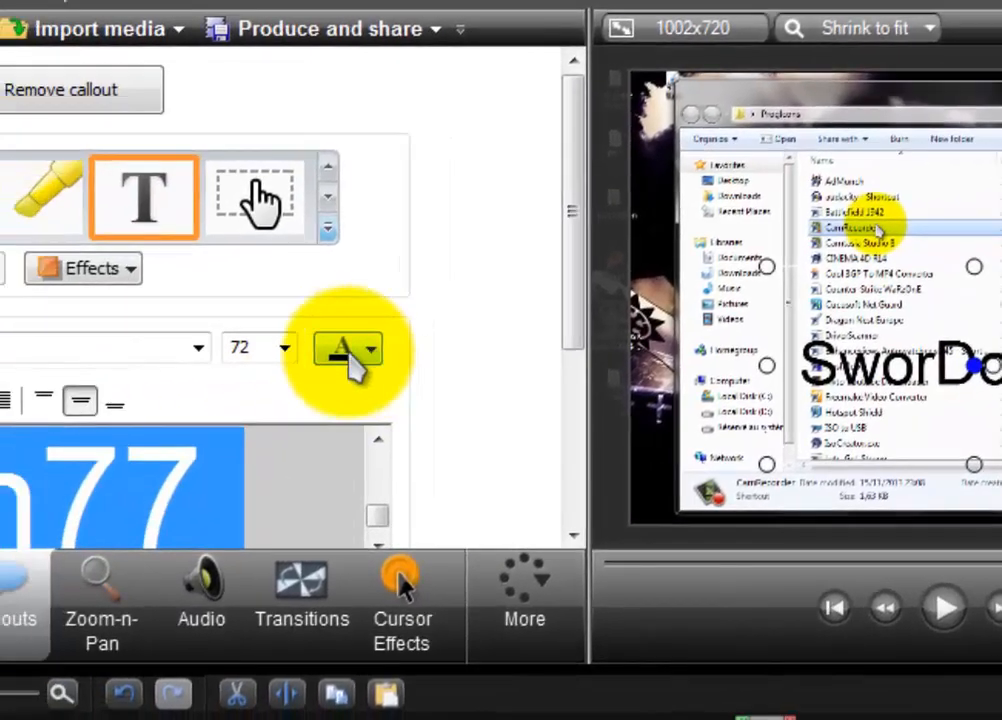
Step: Format the callout text in red, bold Arial Black
{"action": "left_click", "coordinate": [348, 350]}
{"action": "left_click", "coordinate": [348, 350]}
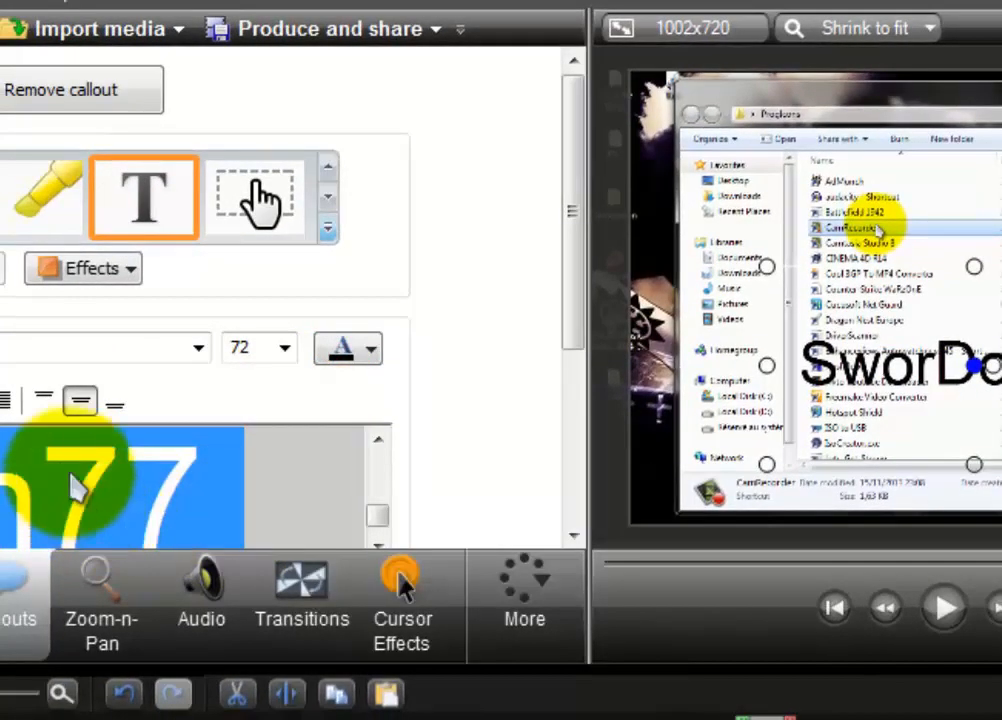
{"action": "left_click", "coordinate": [362, 354]}
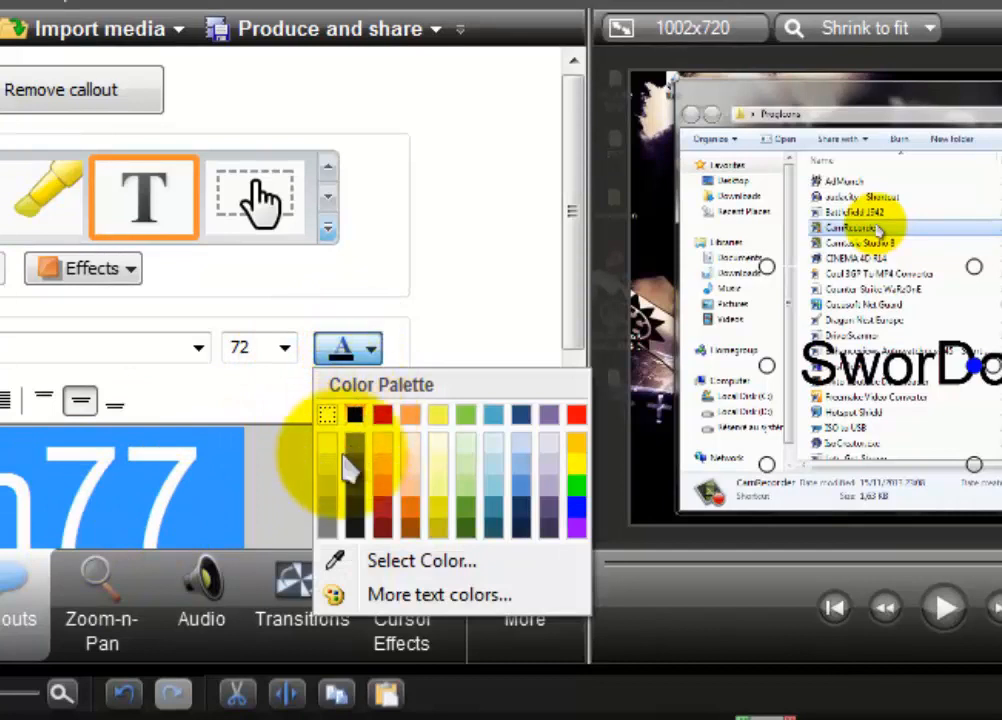
{"action": "left_click", "coordinate": [386, 418]}
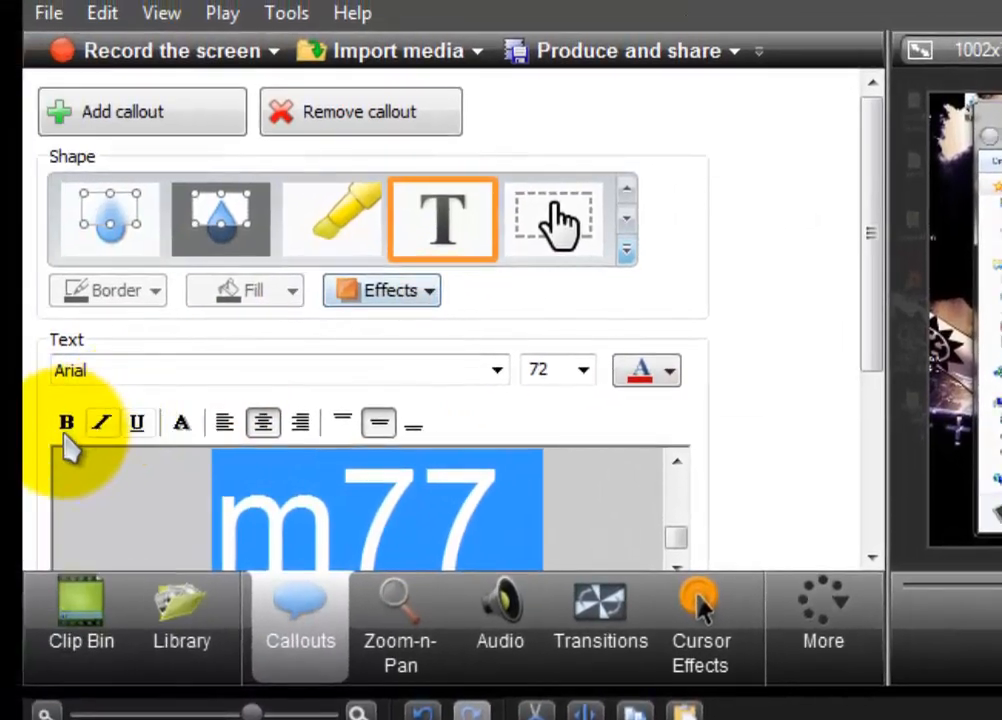
{"action": "left_click", "coordinate": [67, 423]}
{"action": "left_click", "coordinate": [122, 376]}
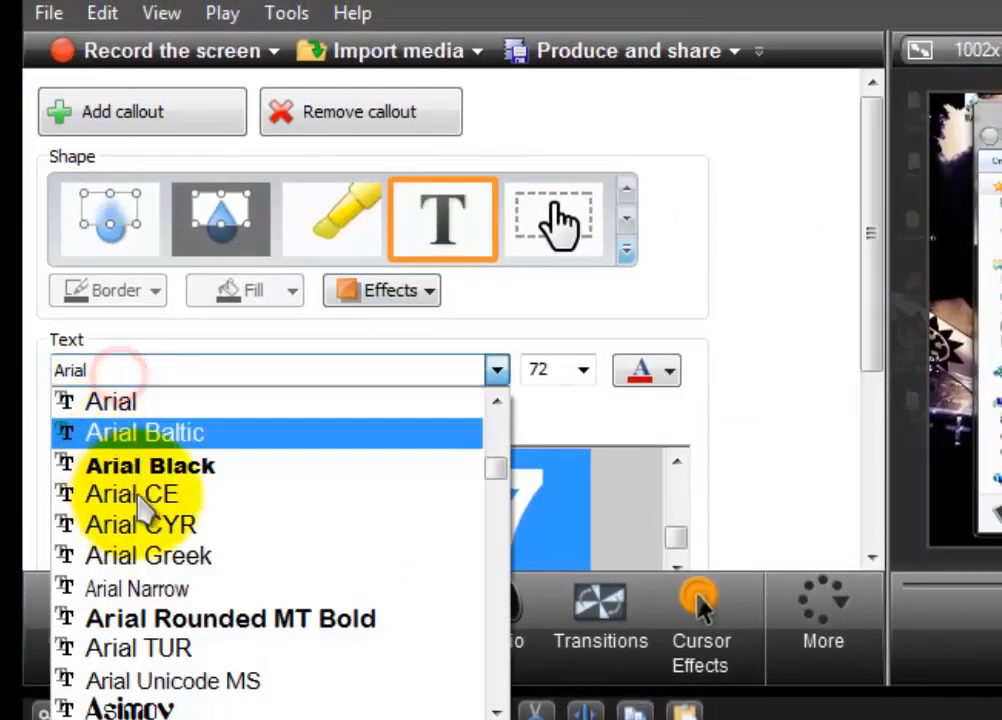
{"action": "left_click", "coordinate": [145, 465]}
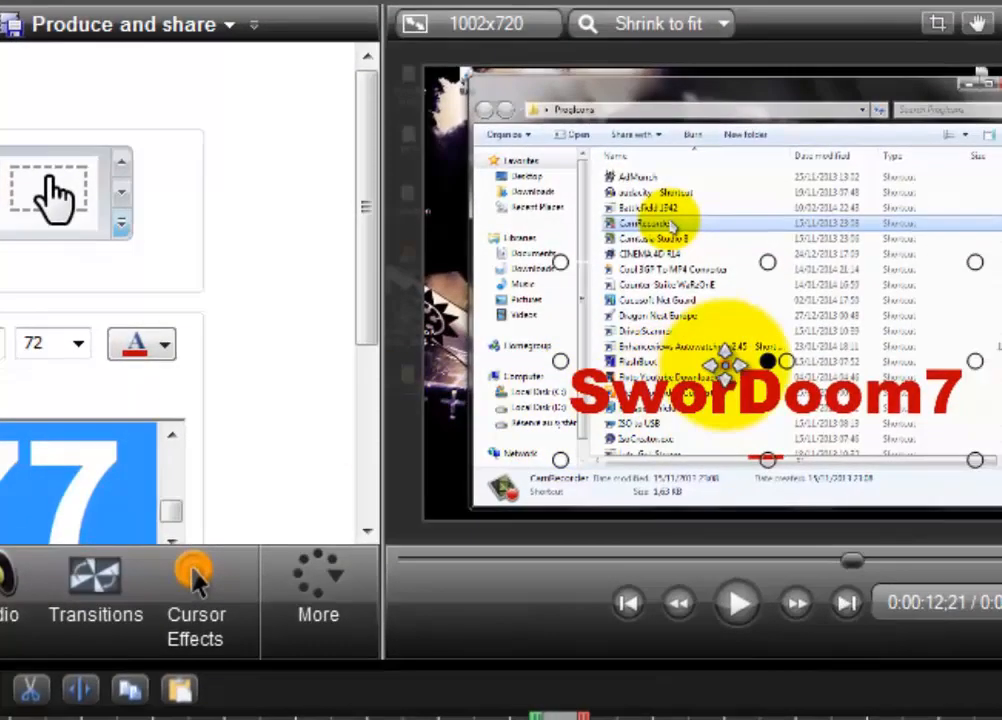
Step: Widen the text box so SworDoom77 fits on one line and move it over the upper part of the file list
{"action": "left_click_drag", "start_coordinate": [725, 365], "coordinate": [663, 365]}
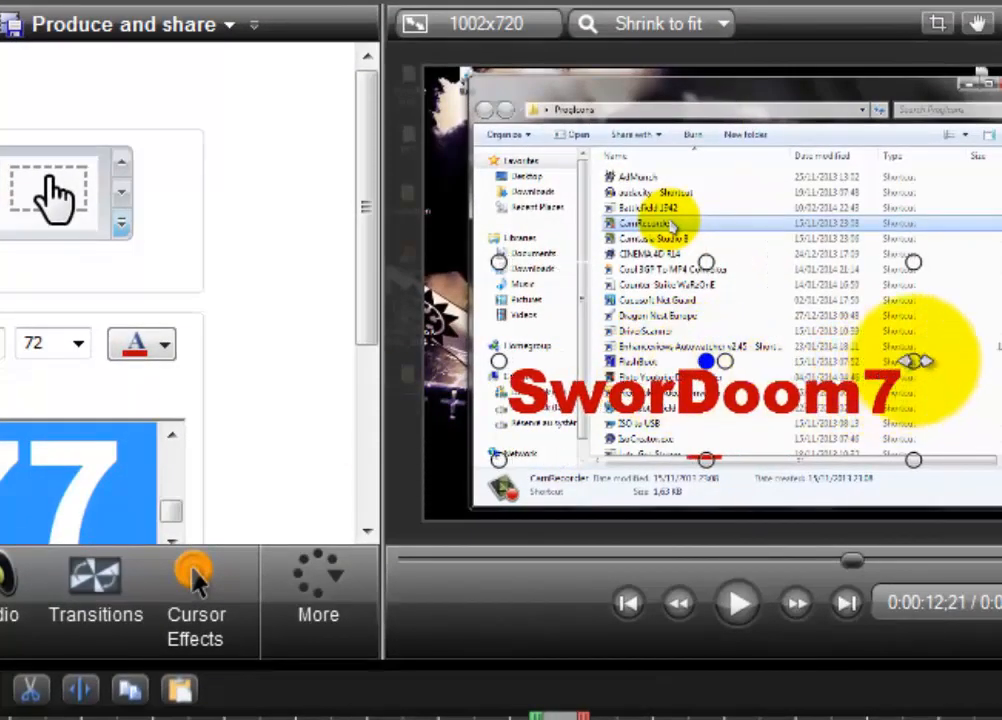
{"action": "left_click_drag", "start_coordinate": [915, 360], "coordinate": [978, 353]}
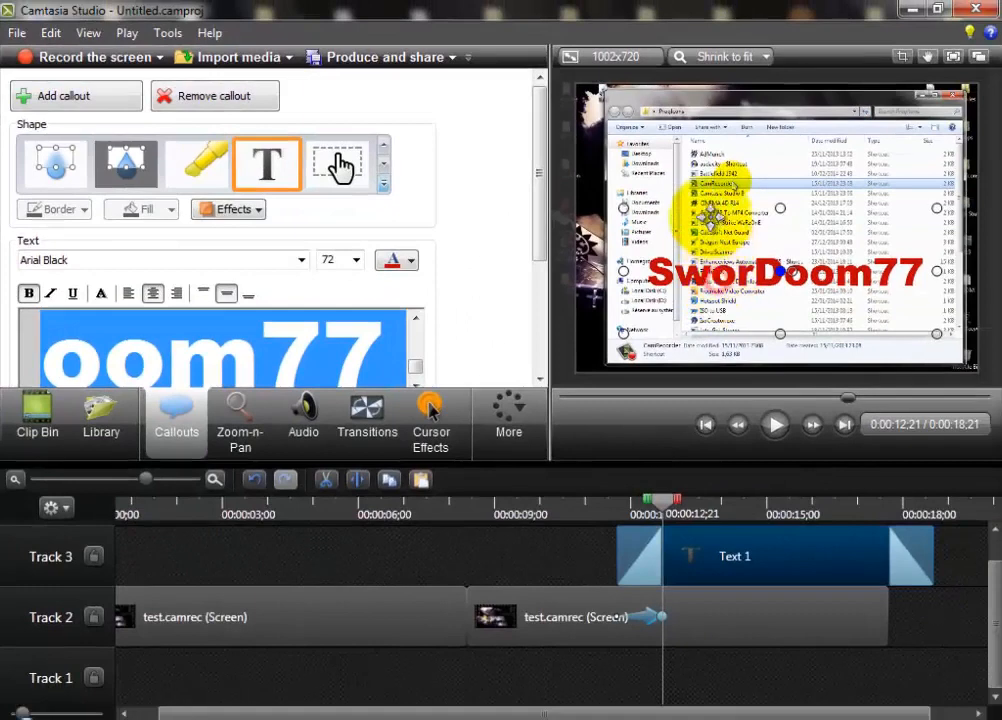
{"action": "left_click_drag", "start_coordinate": [712, 215], "coordinate": [682, 168]}
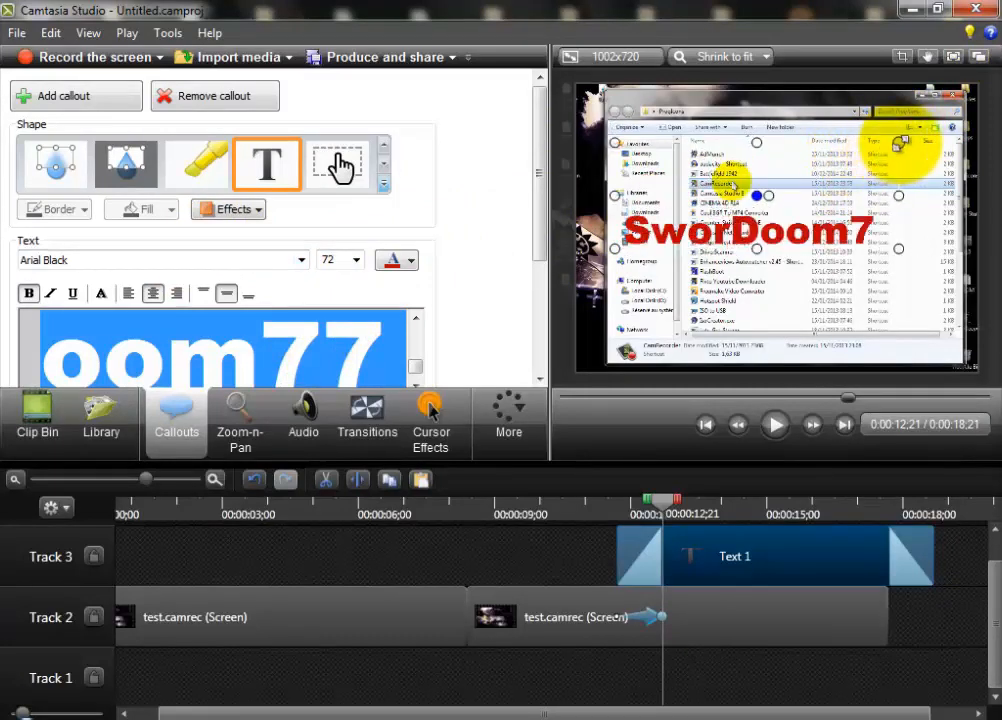
{"action": "left_click", "coordinate": [269, 338]}
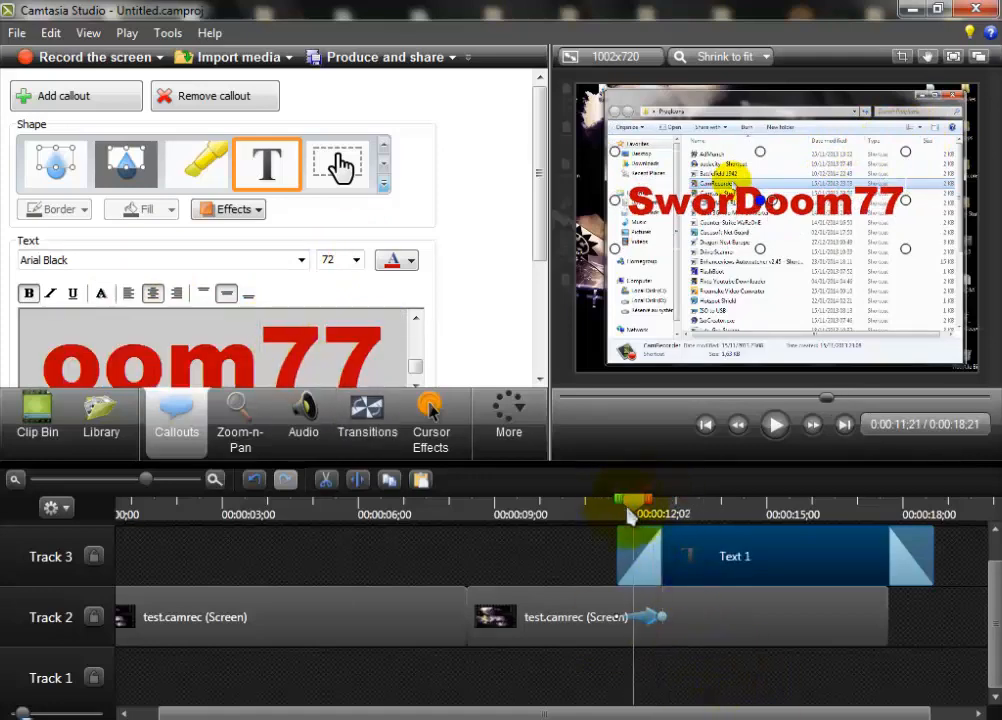
Step: Place the playhead at 0:00:11;21 and set the Text callout's fade-in to 1.17 seconds
{"action": "left_click_drag", "start_coordinate": [630, 515], "coordinate": [618, 515]}
{"action": "left_click_drag", "start_coordinate": [536, 203], "coordinate": [540, 315]}
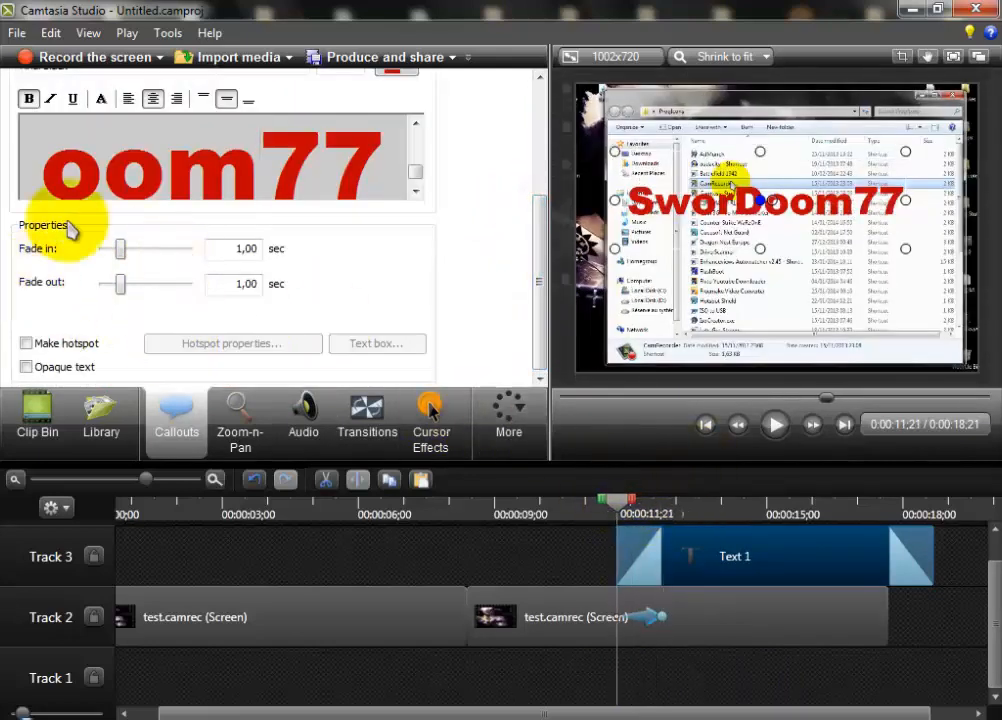
{"action": "left_click", "coordinate": [119, 249]}
{"action": "left_click_drag", "start_coordinate": [74, 257], "coordinate": [135, 256]}
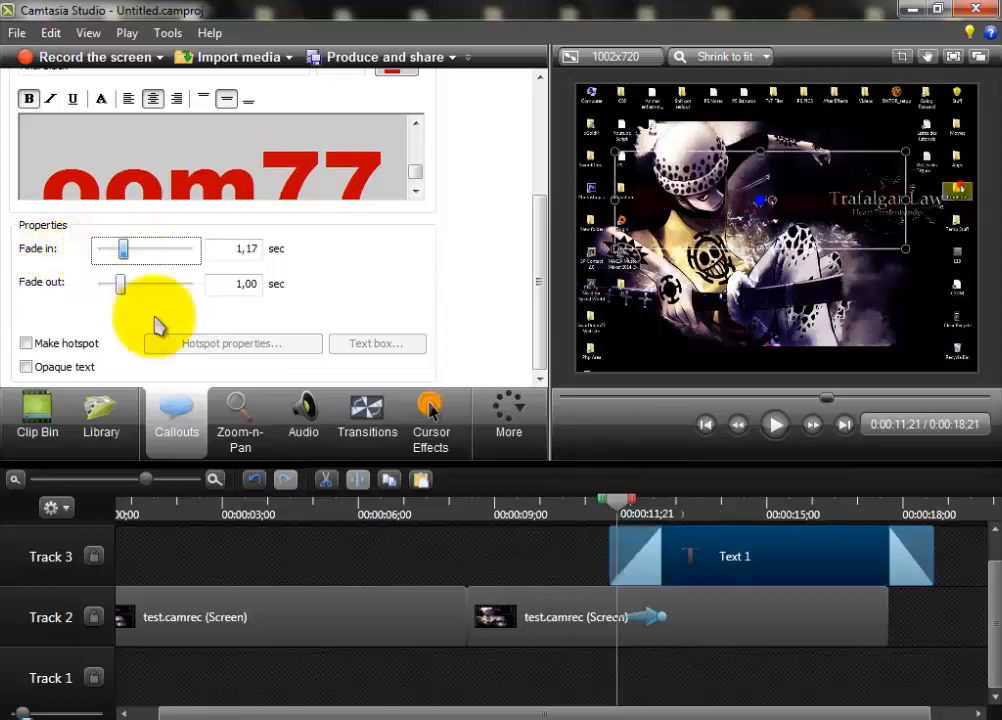
Step: Delete the Text callout, add a Highlighter callout over the file names and place the playhead at 0:00:12;11
{"action": "left_click", "coordinate": [692, 556]}
{"action": "key", "text": "Delete"}
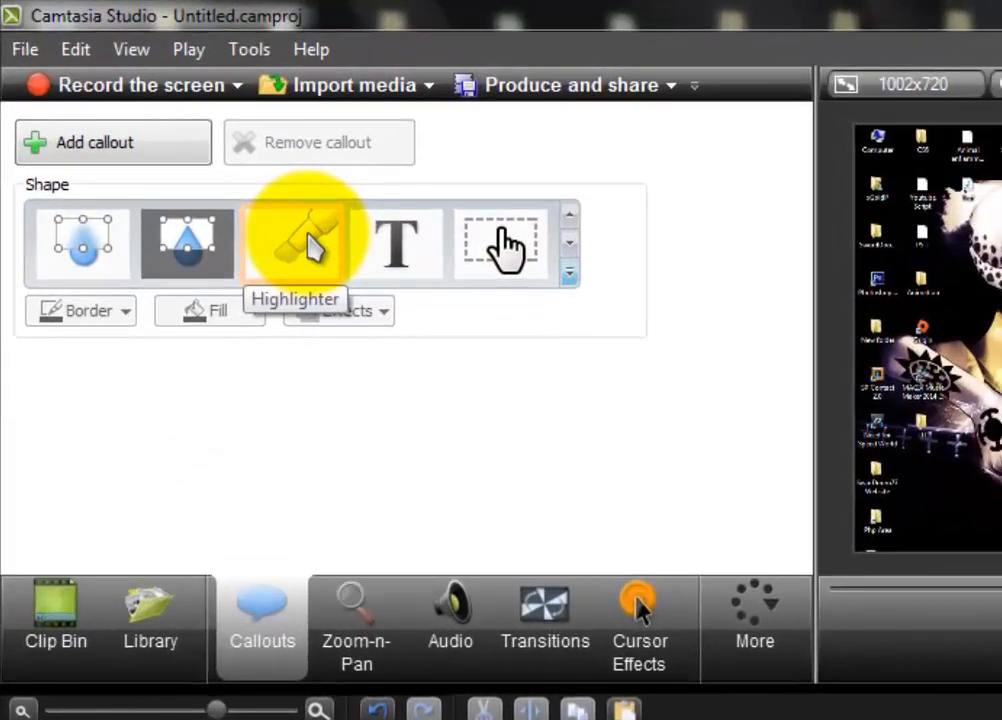
{"action": "left_click", "coordinate": [313, 245]}
{"action": "left_click_drag", "start_coordinate": [708, 288], "coordinate": [669, 291]}
{"action": "left_click_drag", "start_coordinate": [445, 682], "coordinate": [495, 676]}
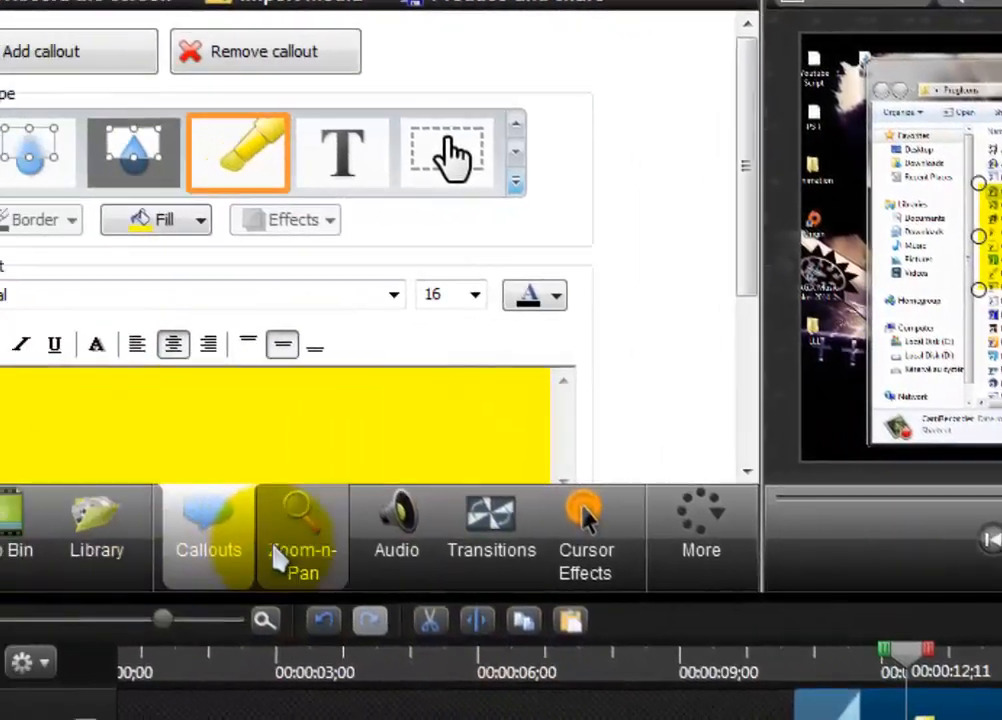
Step: Add a closer zoom at 0:00:12;11, centred on the folder window's highlighted file list
{"action": "left_click", "coordinate": [136, 553]}
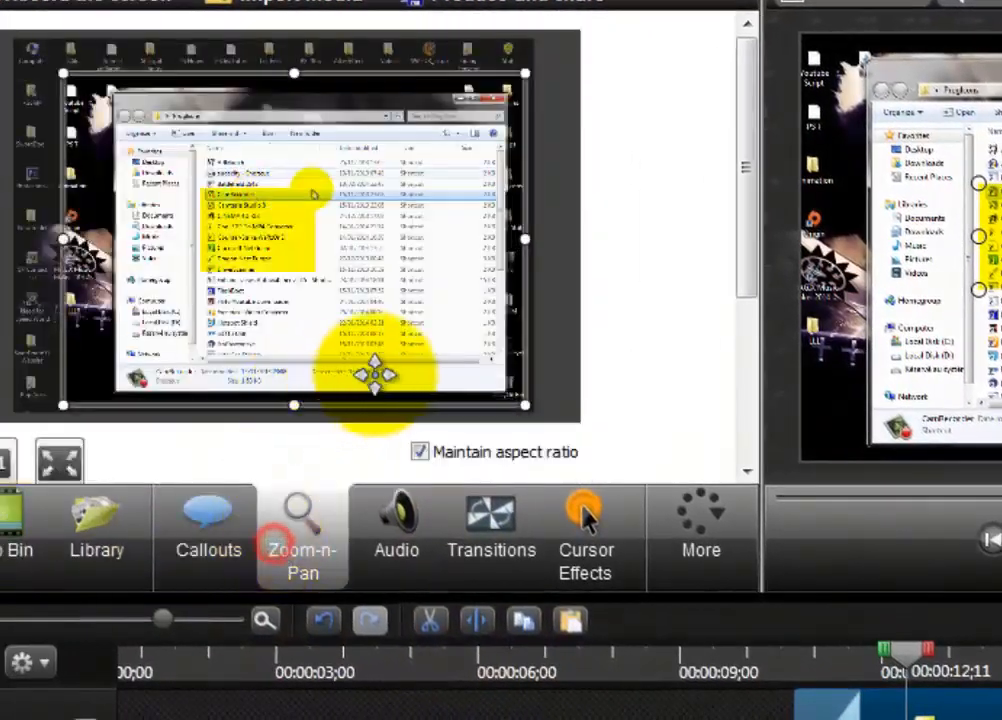
{"action": "left_click_drag", "start_coordinate": [524, 405], "coordinate": [414, 324]}
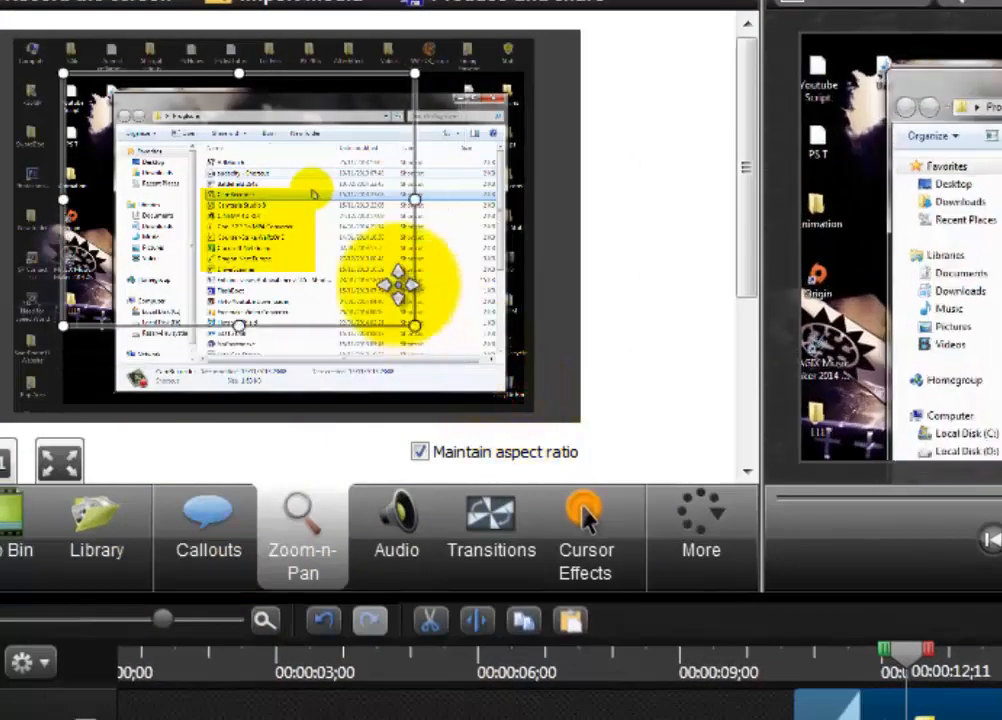
{"action": "left_click_drag", "start_coordinate": [309, 201], "coordinate": [355, 240]}
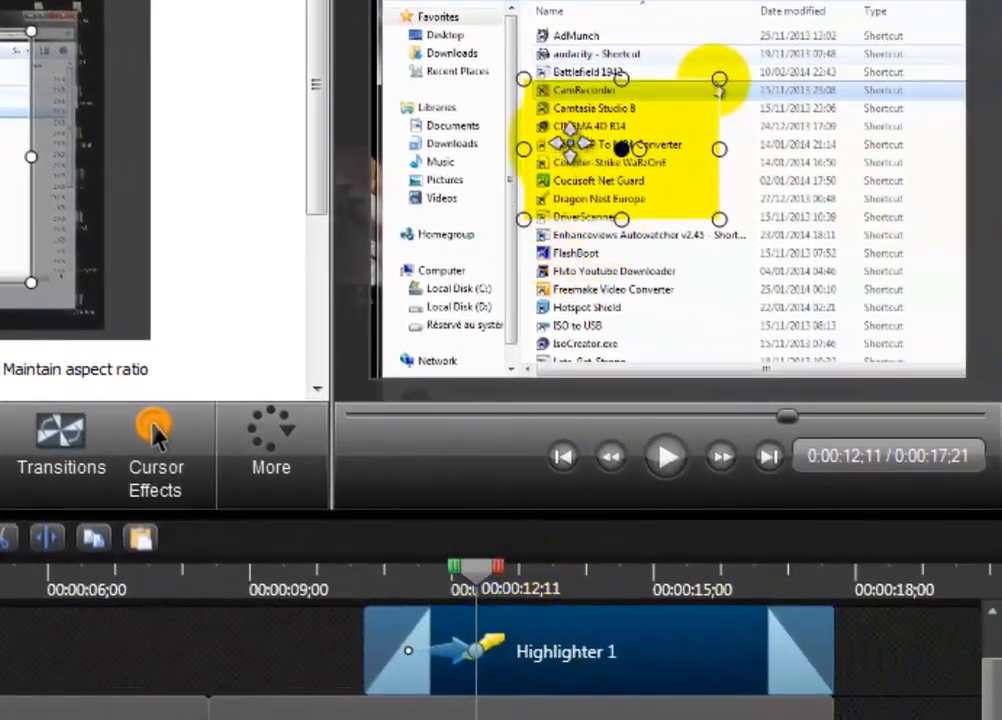
Step: Stretch the highlighter over the Name column from AdMunch to the end of the list and scrub through its start on the timeline
{"action": "mouse_move", "coordinate": [570, 142]}
{"action": "left_mouse_down"}
{"action": "mouse_move", "coordinate": [584, 105]}
{"action": "mouse_move", "coordinate": [574, 80]}
{"action": "left_mouse_up"}
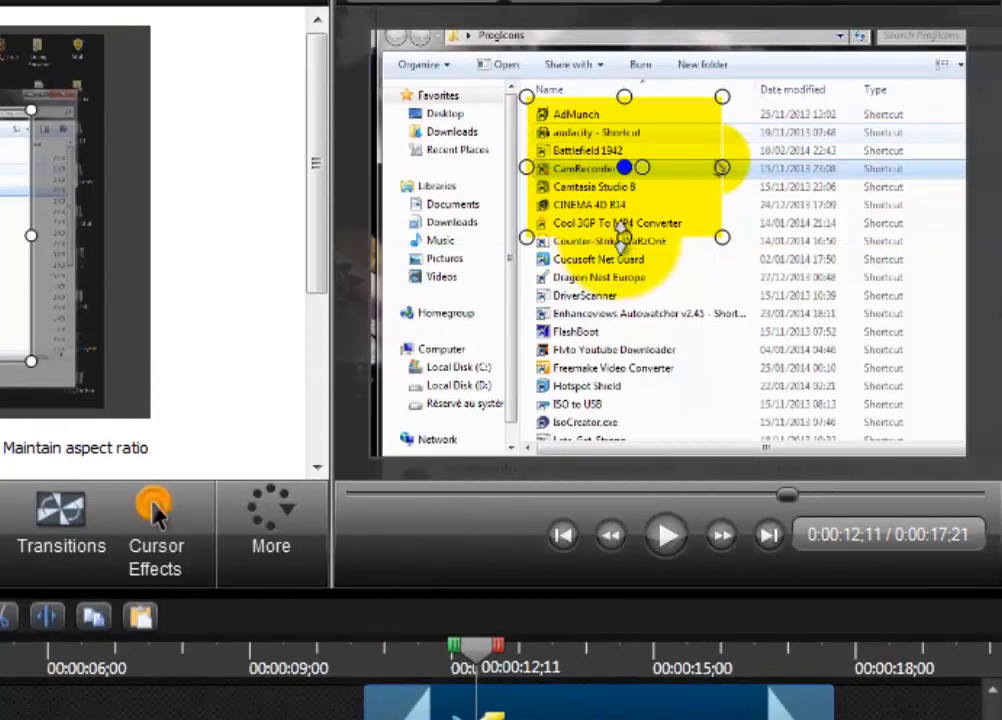
{"action": "left_click_drag", "start_coordinate": [622, 236], "coordinate": [622, 452]}
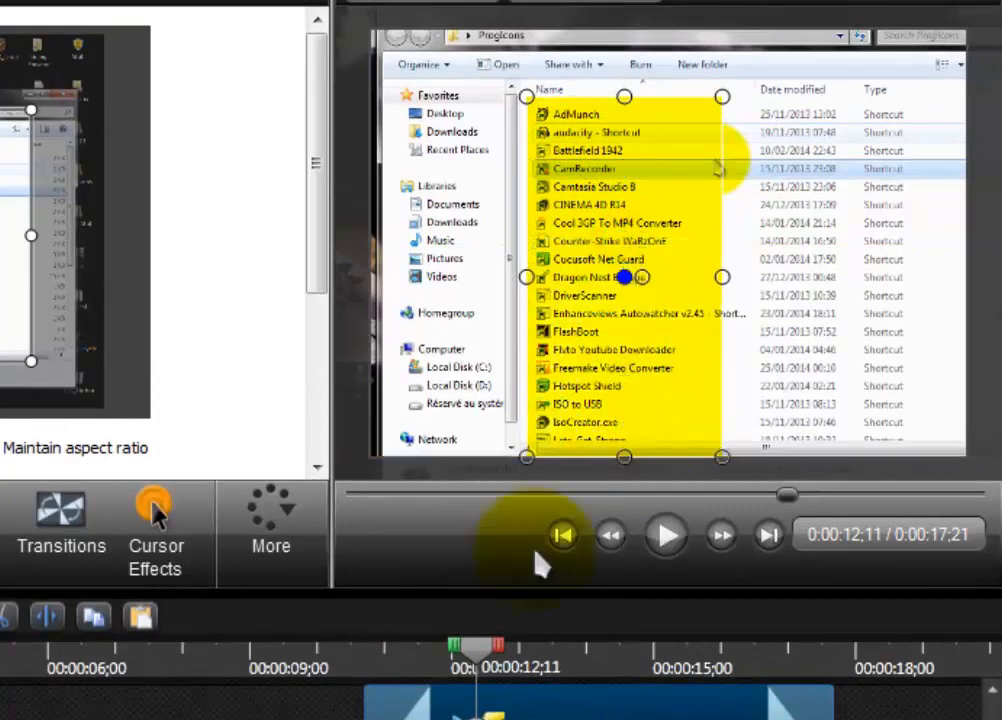
{"action": "left_click", "coordinate": [472, 700]}
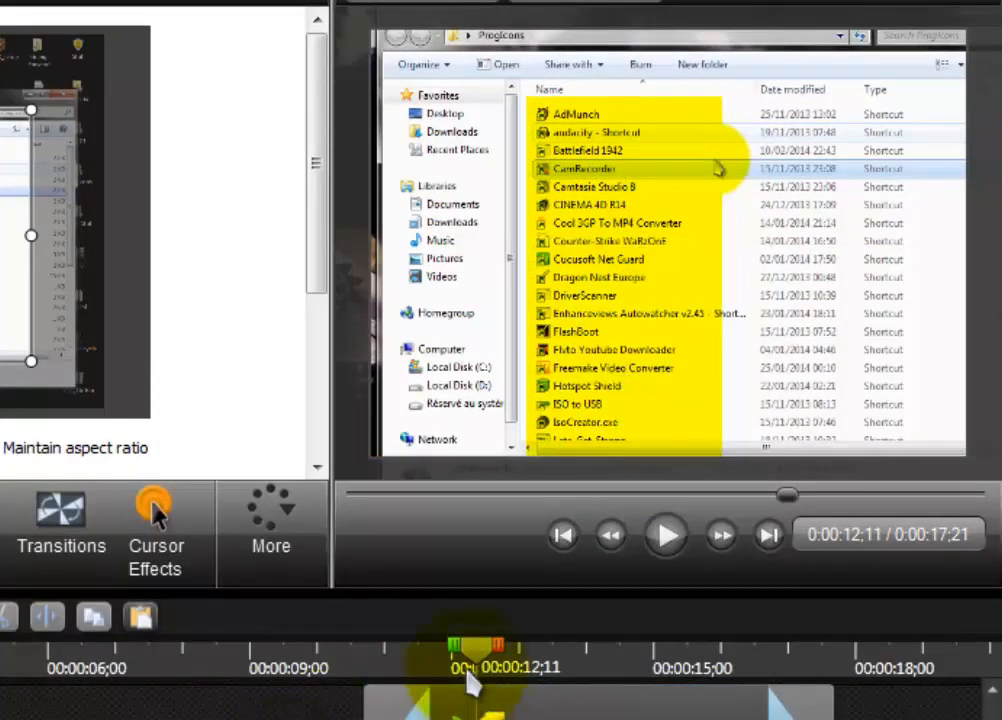
{"action": "left_click_drag", "start_coordinate": [472, 644], "coordinate": [362, 652]}
{"action": "left_click_drag", "start_coordinate": [455, 665], "coordinate": [480, 680]}
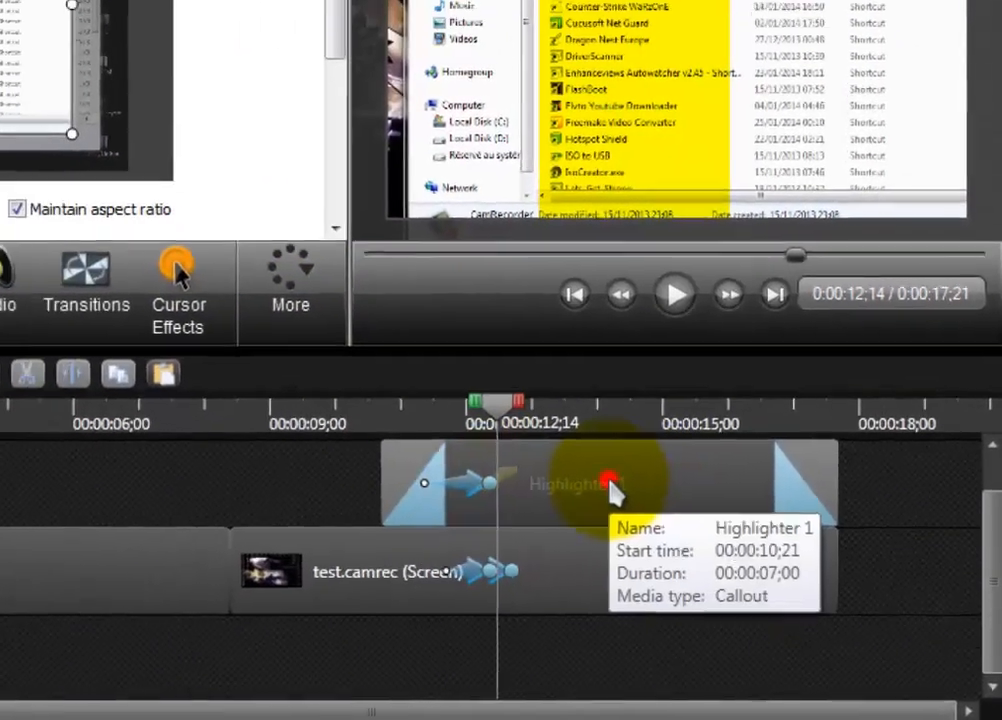
Step: Change the Highlighter callout's fill to primary red
{"action": "double_click", "coordinate": [582, 472]}
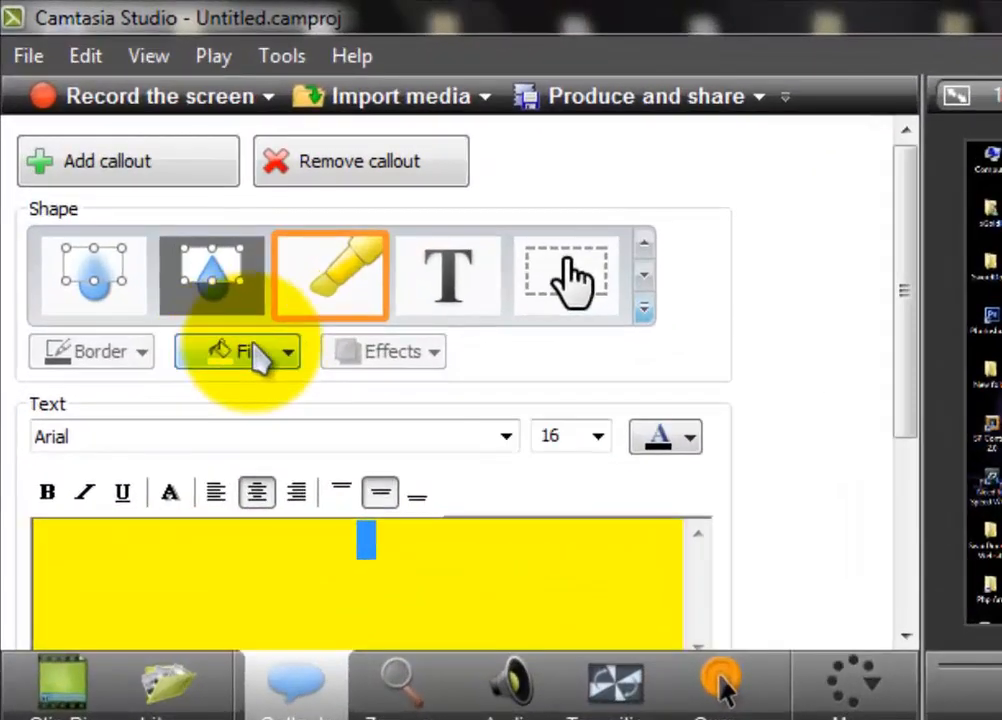
{"action": "left_click", "coordinate": [258, 353]}
{"action": "left_click", "coordinate": [452, 420]}
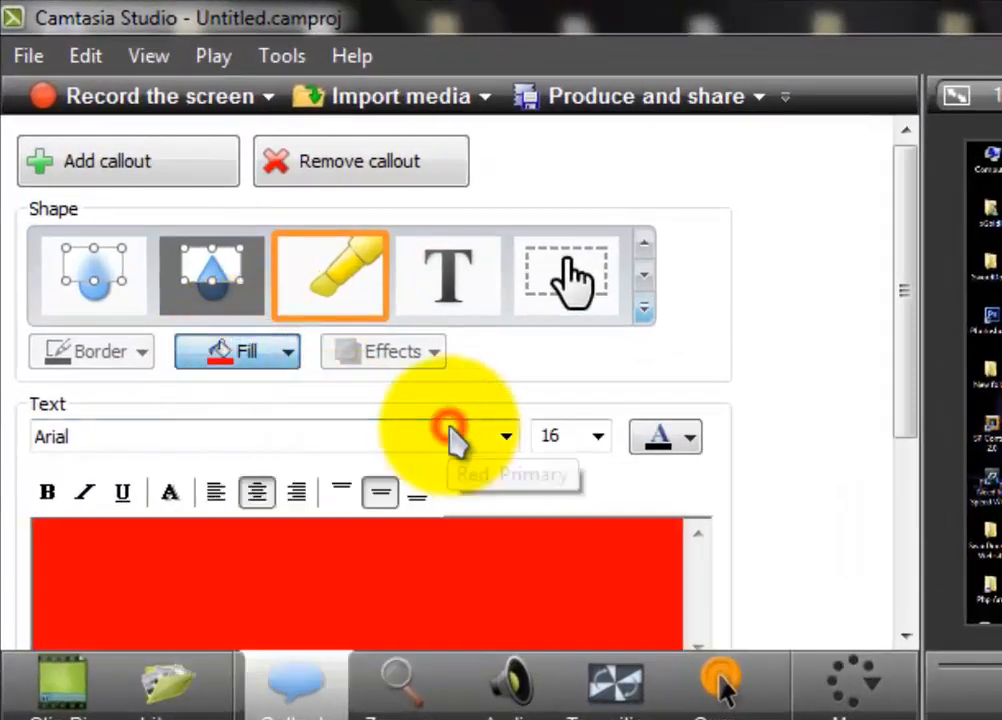
{"action": "left_click", "coordinate": [254, 352]}
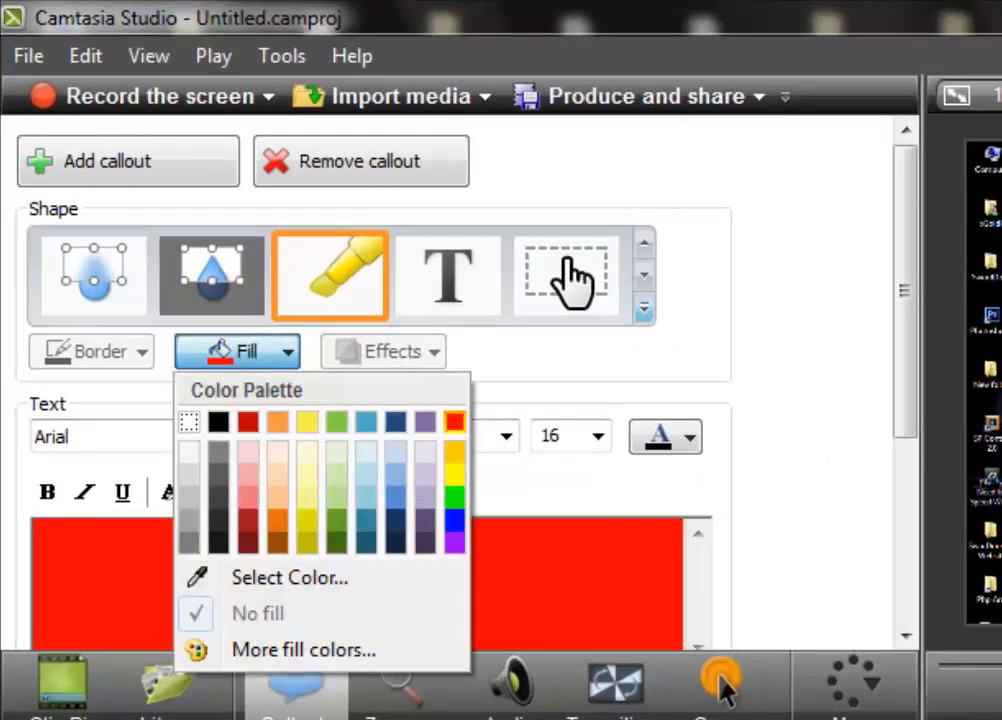
{"action": "key", "text": "Escape"}
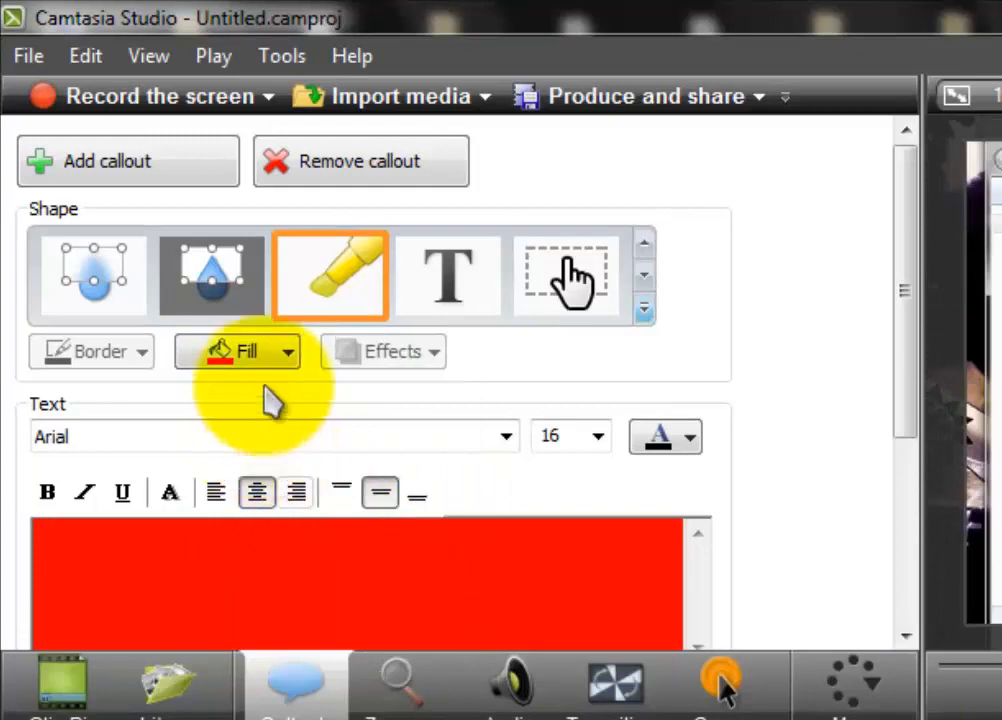
Step: Try a near-black fill on the Highlighter callout, then set the fill to bright yellow
{"action": "left_click", "coordinate": [272, 352]}
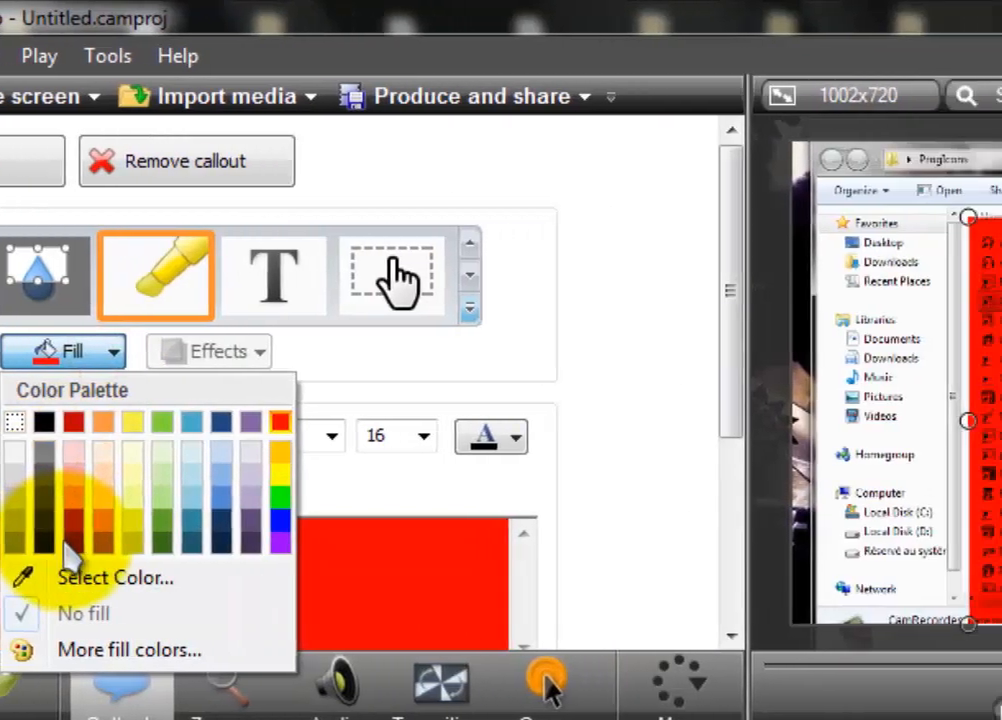
{"action": "left_click", "coordinate": [223, 541]}
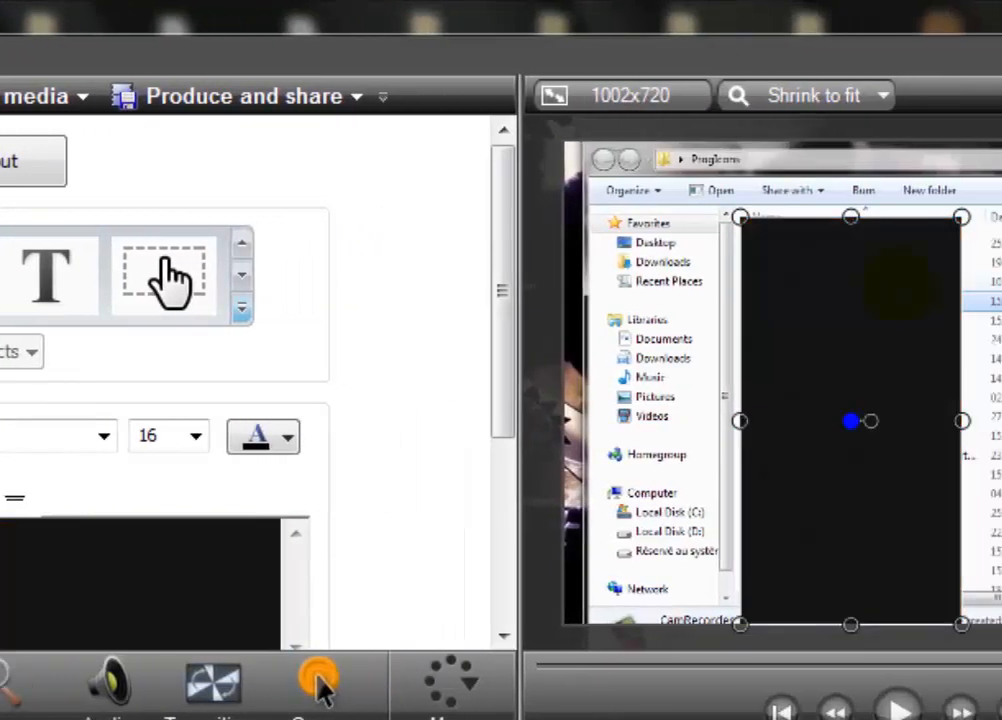
{"action": "left_click", "coordinate": [0, 352]}
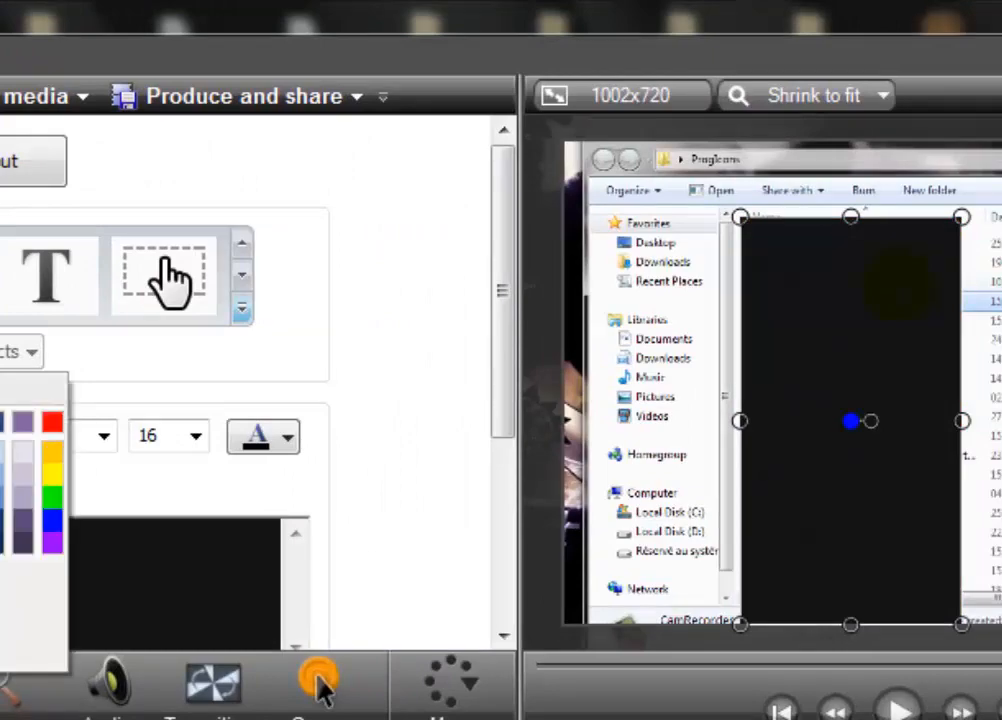
{"action": "left_click", "coordinate": [52, 475]}
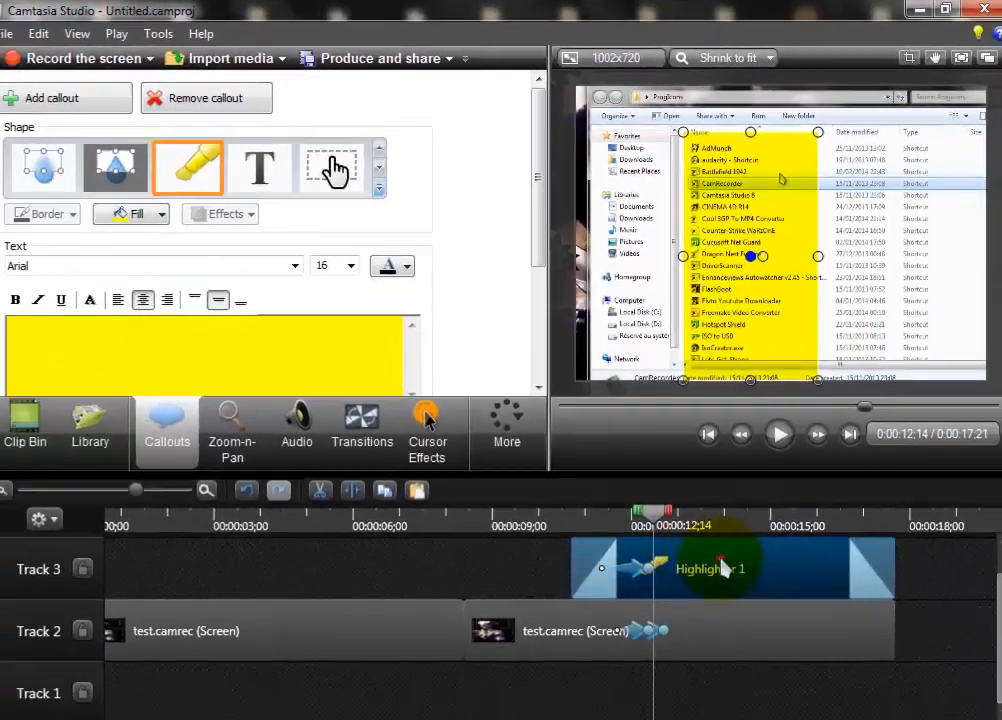
Step: Delete the Highlighter callout, add a Traditional Keystrokes callout and place the playhead at 0:00:12;14
{"action": "key", "text": "Delete"}
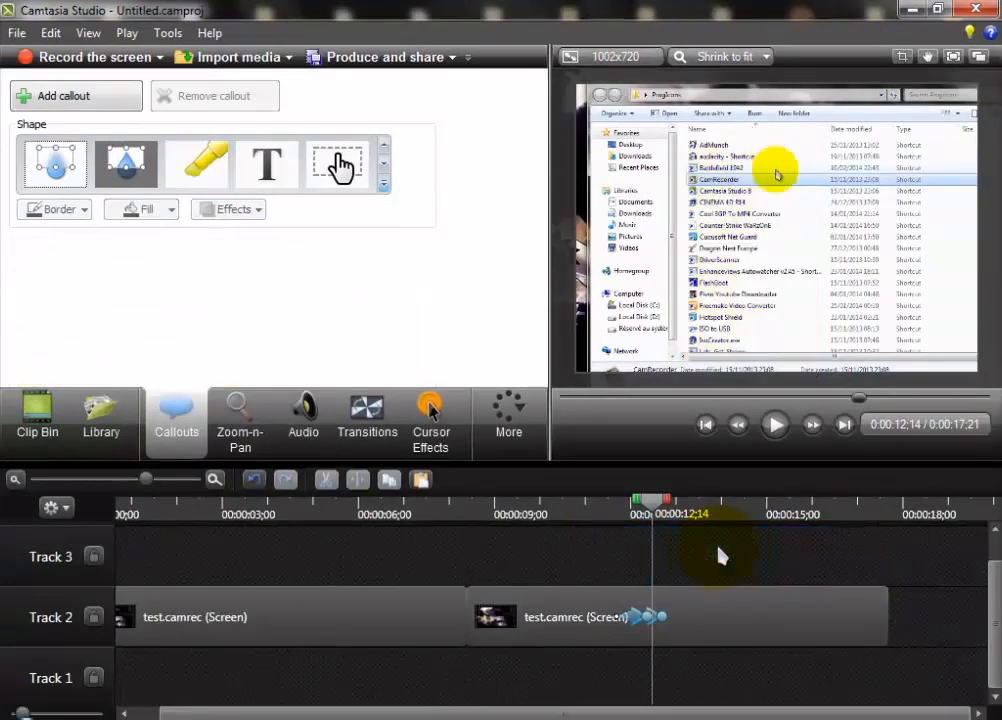
{"action": "left_click", "coordinate": [383, 186]}
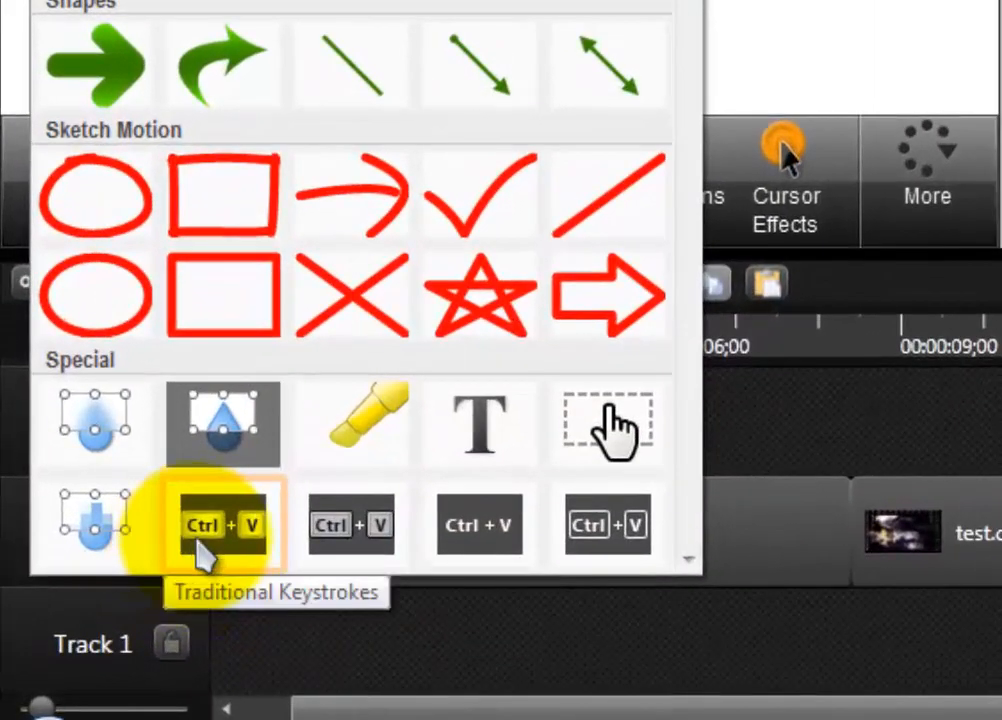
{"action": "left_click", "coordinate": [199, 566]}
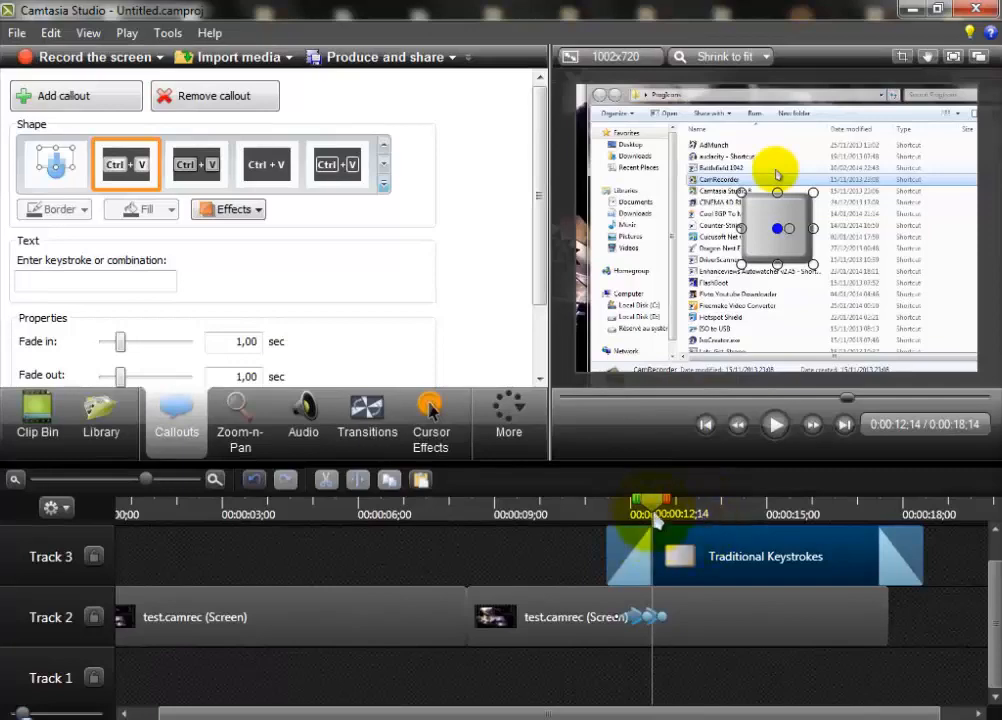
{"action": "left_click_drag", "start_coordinate": [654, 510], "coordinate": [667, 518]}
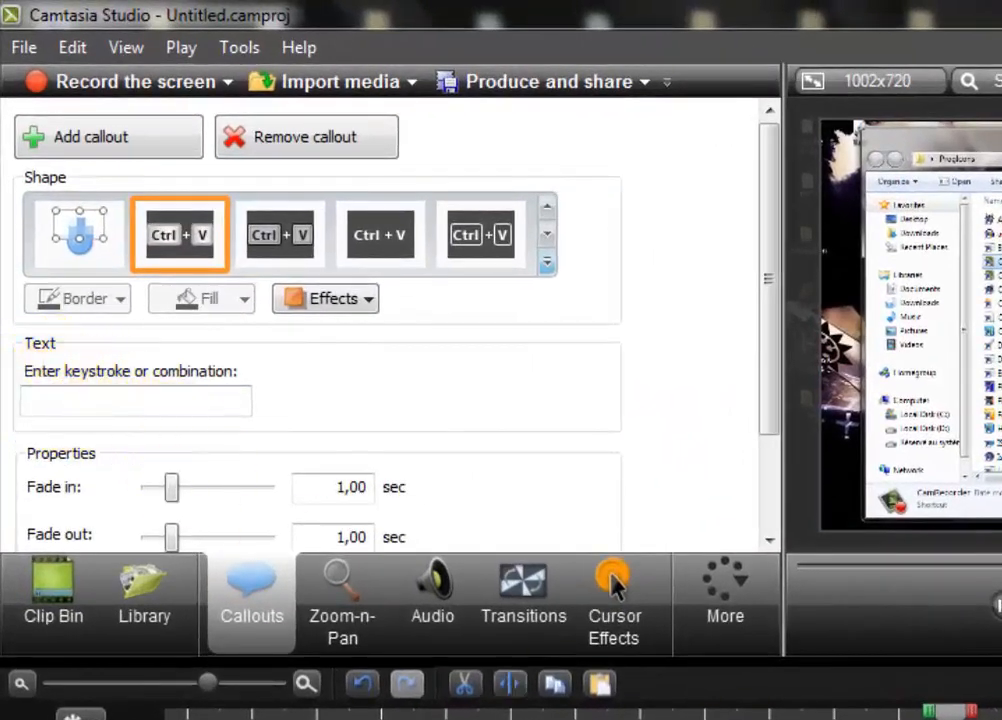
{"action": "left_click_drag", "start_coordinate": [950, 714], "coordinate": [929, 714]}
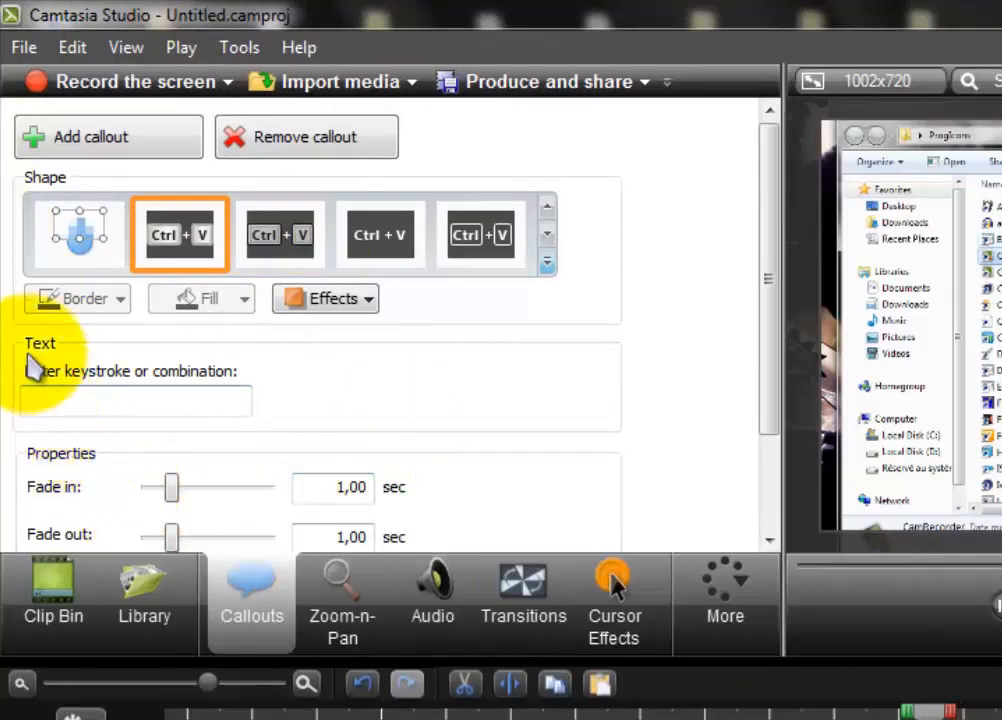
Step: Enter Ctrl+V as the callout's keystroke combination, shrink the callout and move it over the first files in the Name column
{"action": "left_click", "coordinate": [70, 404]}
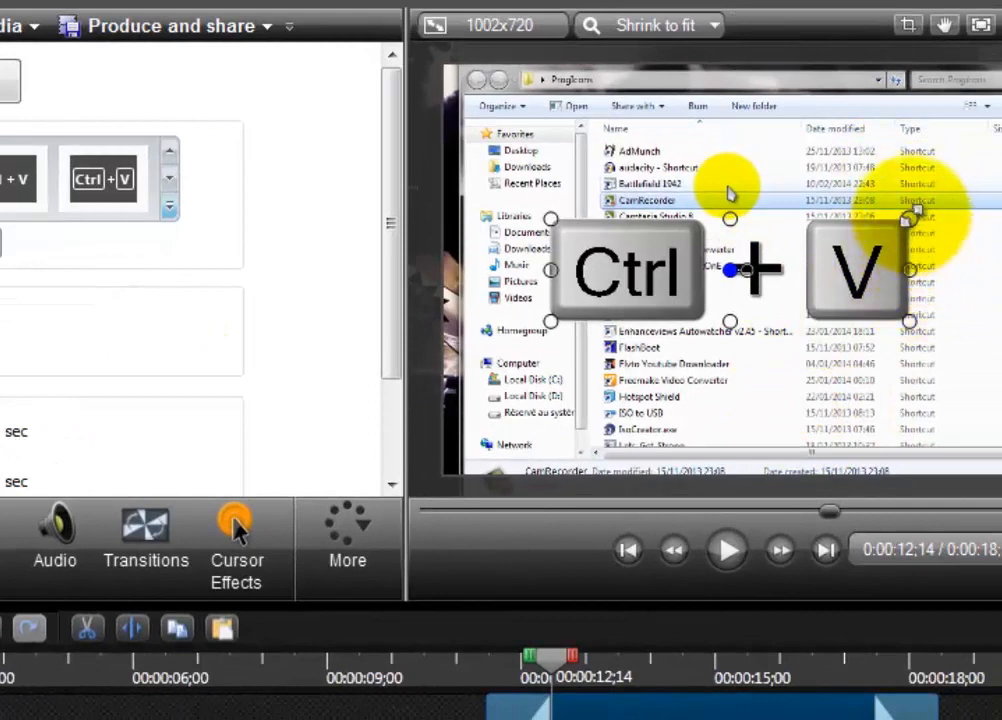
{"action": "left_click_drag", "start_coordinate": [912, 218], "coordinate": [783, 256]}
{"action": "left_click_drag", "start_coordinate": [748, 296], "coordinate": [788, 180]}
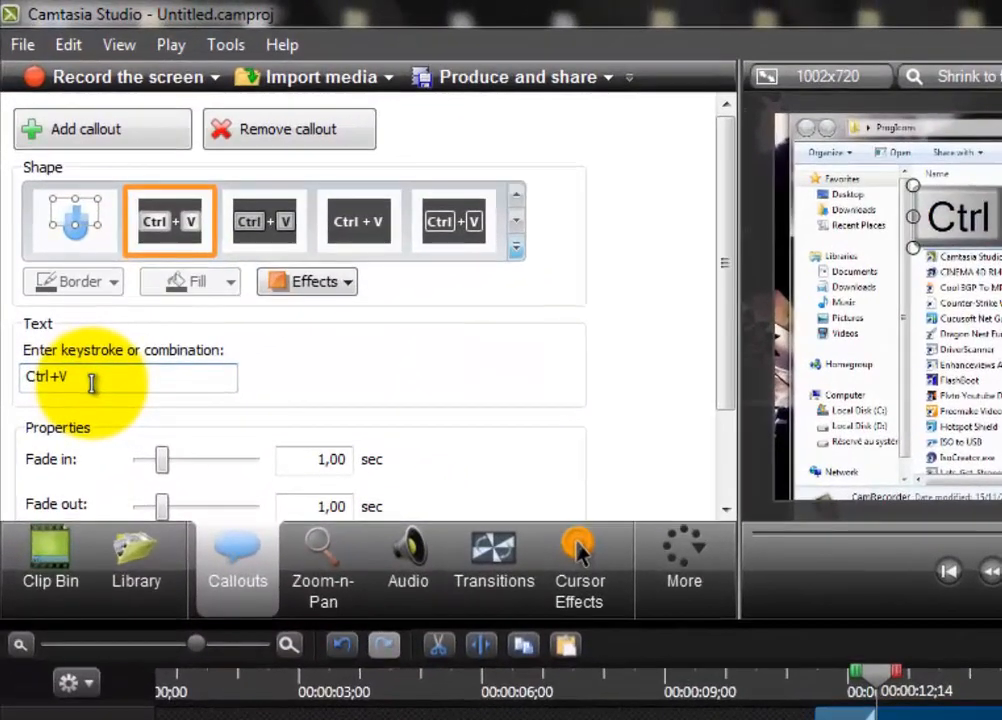
Step: Change the keystroke combination to Alt+X, then delete the Traditional Keystrokes callout from Track 3
{"action": "left_click", "coordinate": [130, 376]}
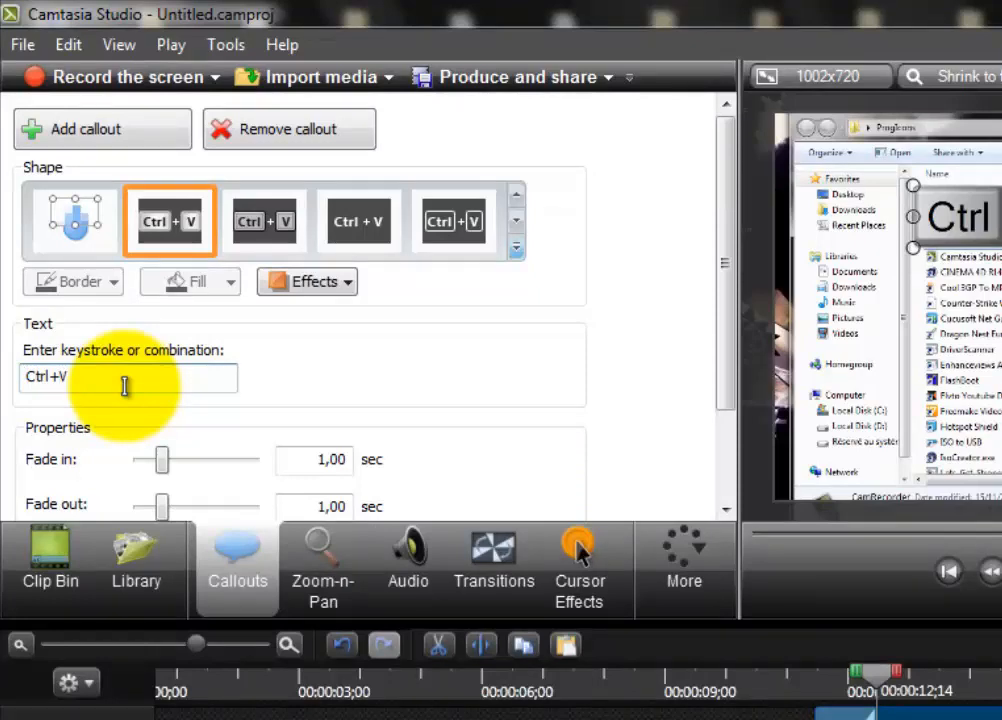
{"action": "key", "text": "alt+x"}
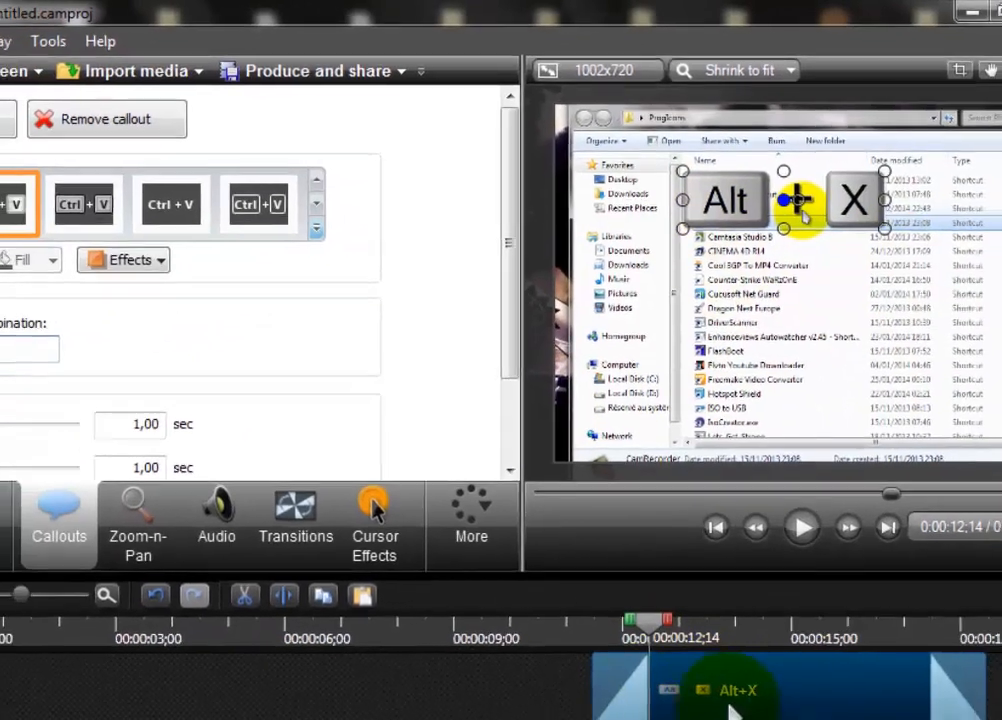
{"action": "left_click", "coordinate": [730, 711]}
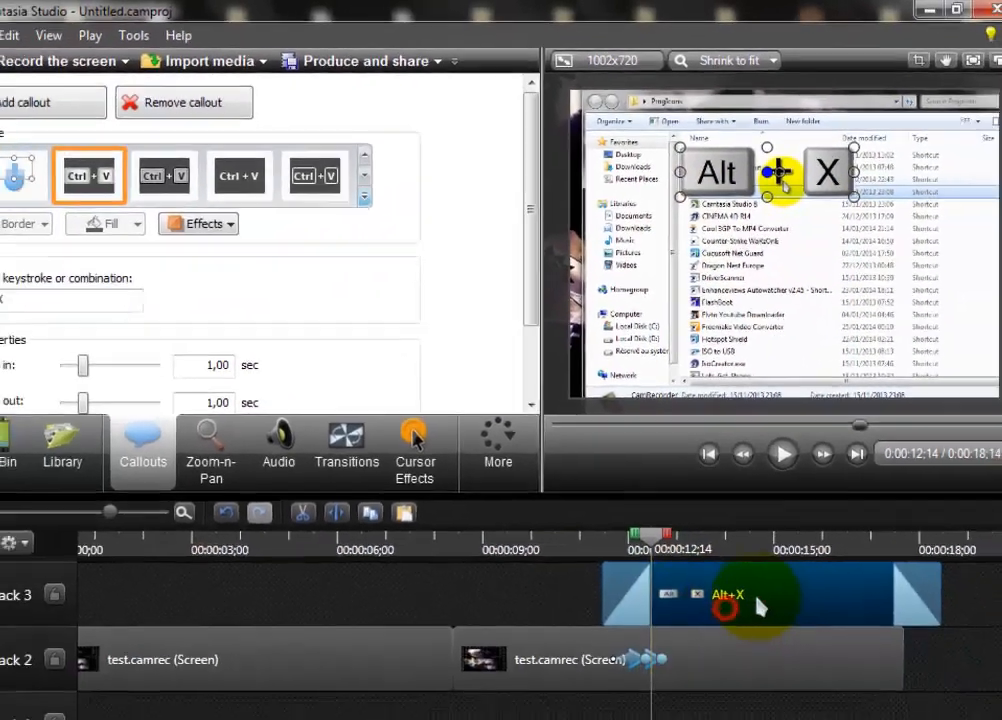
{"action": "key", "text": "Delete"}
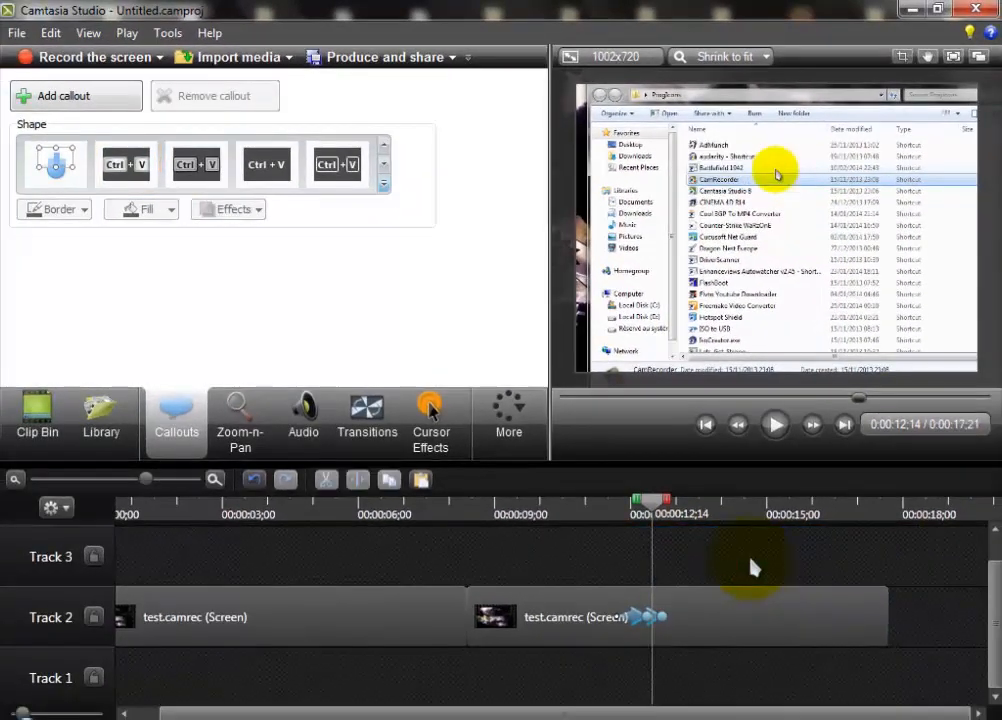
{"action": "left_click", "coordinate": [384, 186]}
{"action": "left_click", "coordinate": [530, 218]}
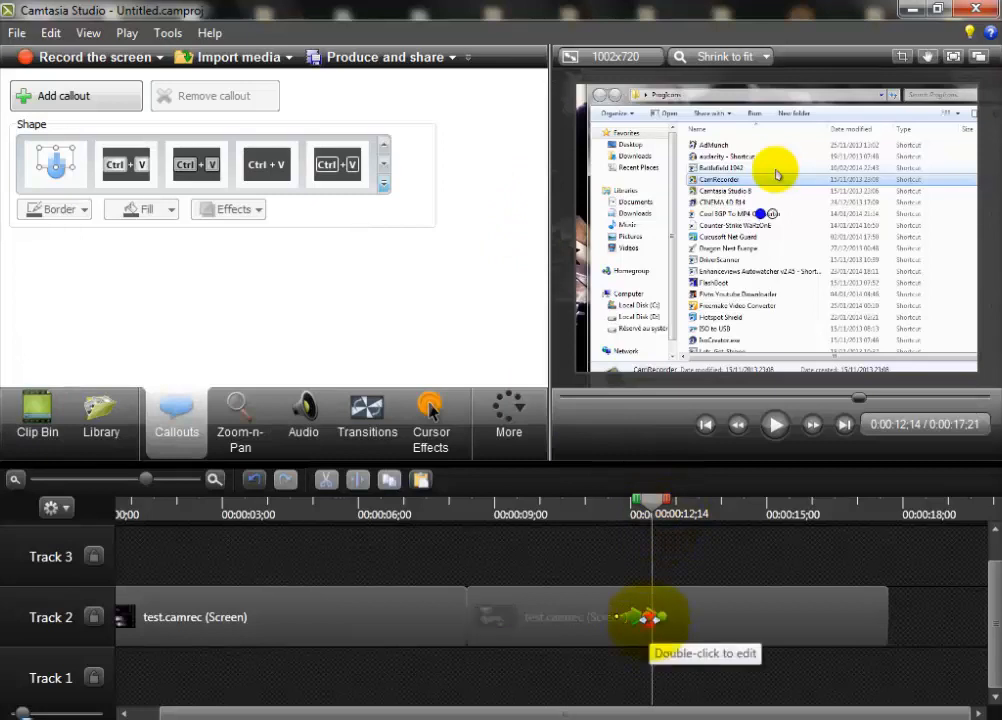
{"action": "left_click", "coordinate": [646, 617]}
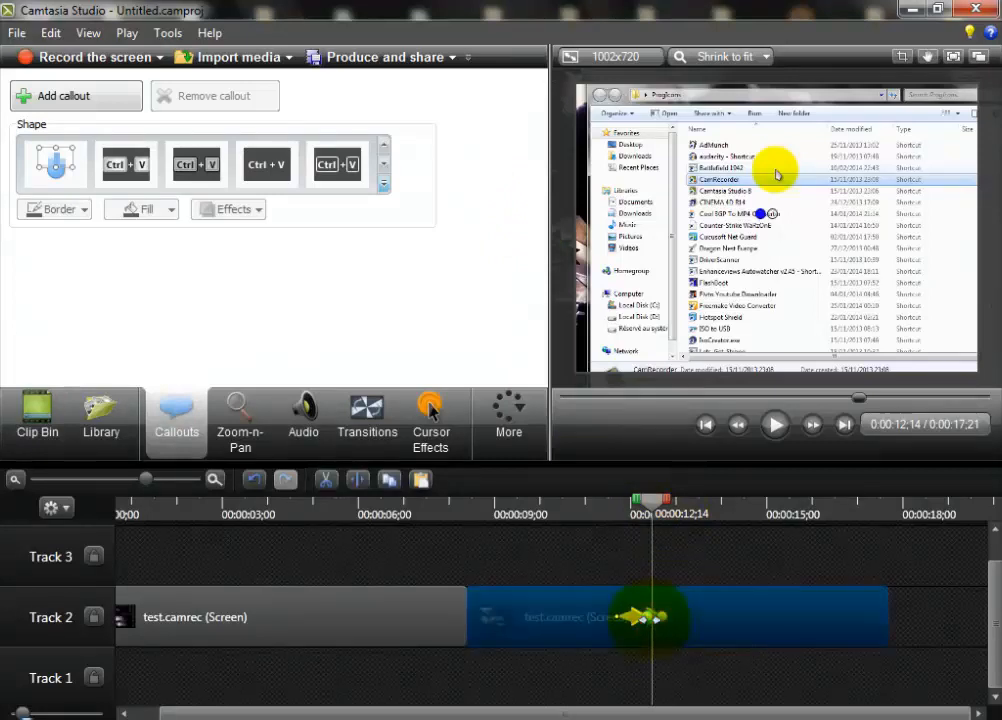
{"action": "left_click", "coordinate": [505, 540]}
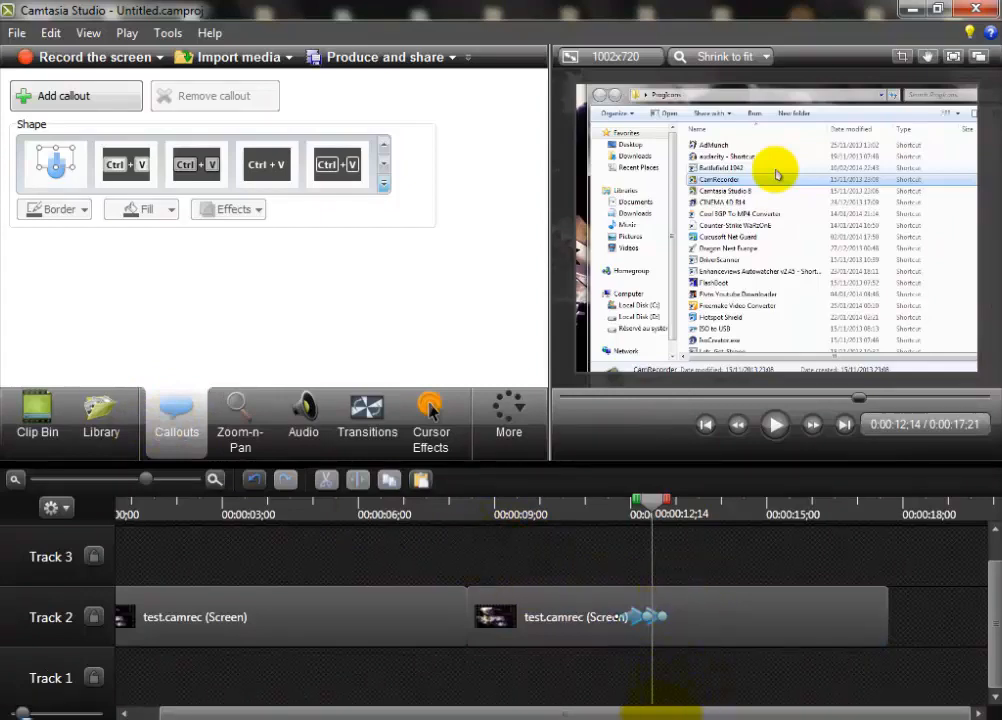
Step: Return the playhead to the start of the timeline and show the project's imported clips
{"action": "left_click_drag", "start_coordinate": [657, 714], "coordinate": [500, 716]}
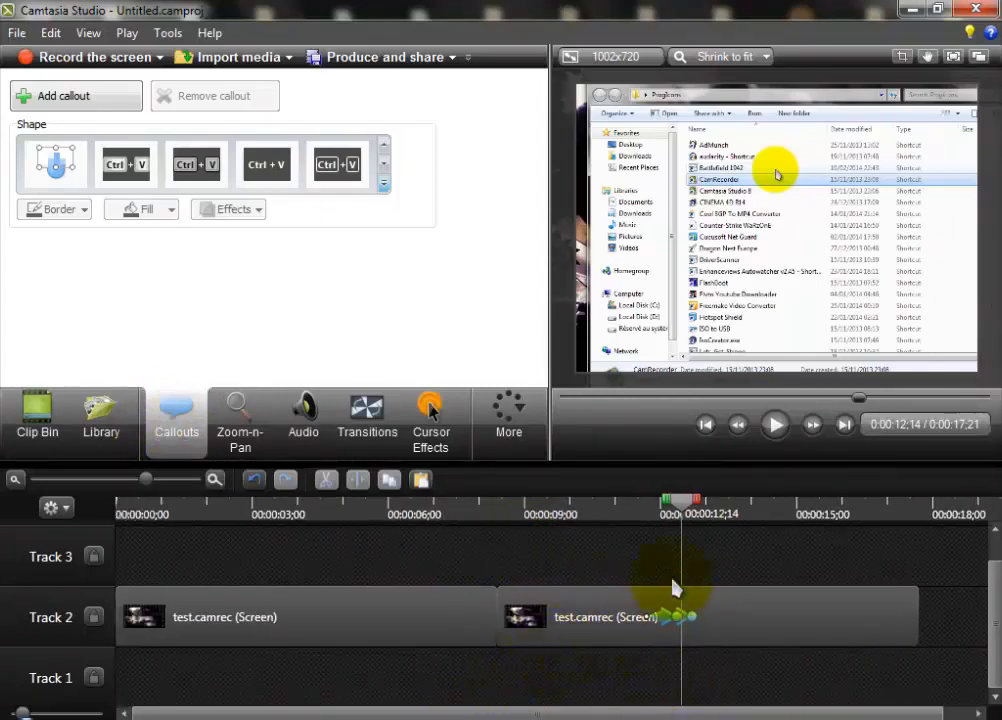
{"action": "left_click_drag", "start_coordinate": [682, 505], "coordinate": [93, 512]}
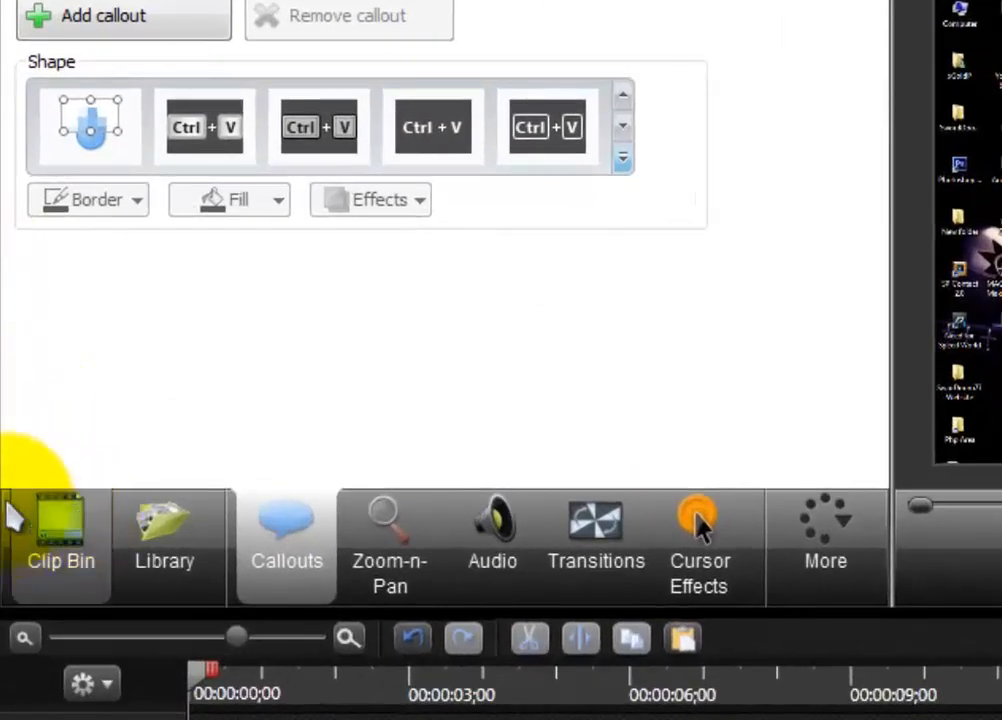
{"action": "left_click", "coordinate": [38, 550]}
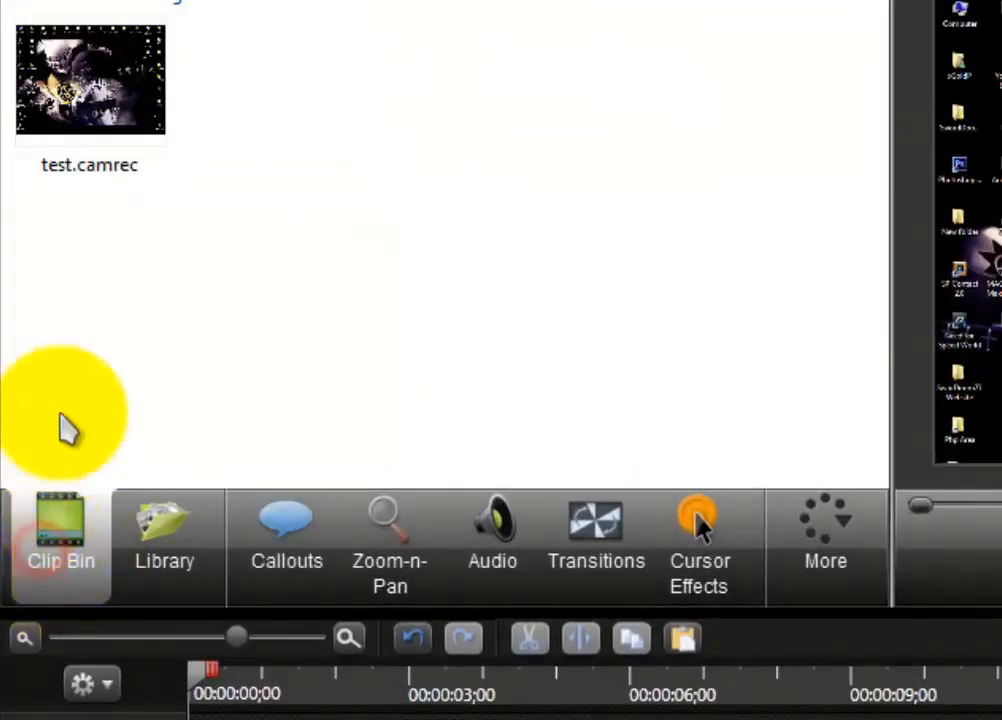
{"action": "left_click_drag", "start_coordinate": [382, 330], "coordinate": [105, 104]}
{"action": "left_click", "coordinate": [293, 238]}
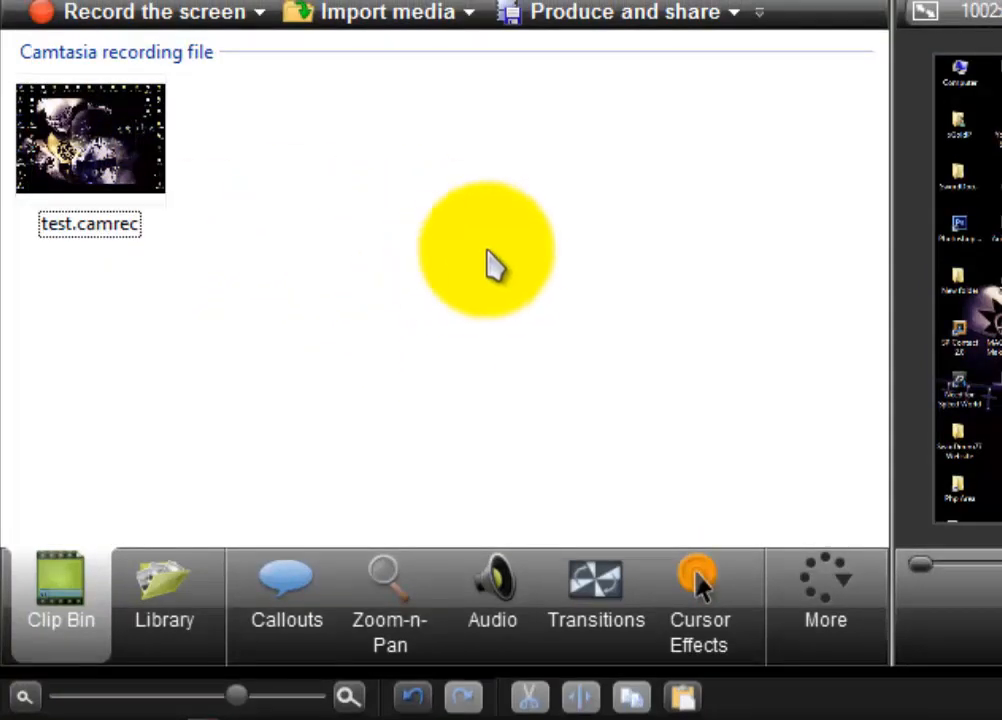
{"action": "left_click", "coordinate": [480, 254]}
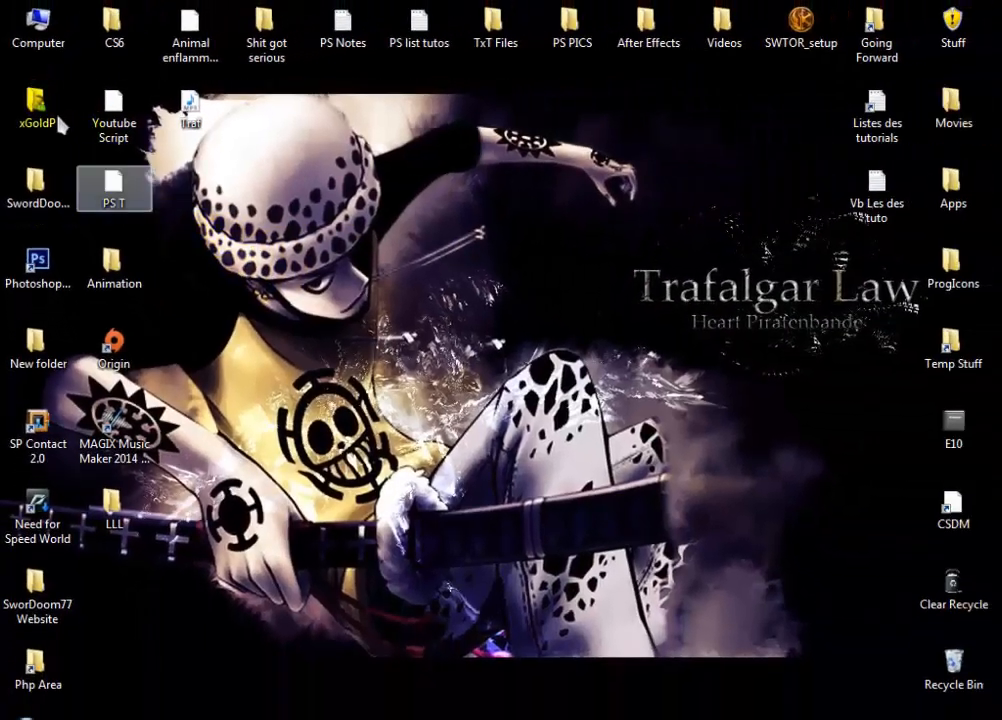
Step: Add the Festival MP3 from the Legal Music folder on the computer to the project's Clip Bin
{"action": "left_click", "coordinate": [59, 122]}
{"action": "double_click", "coordinate": [57, 118]}
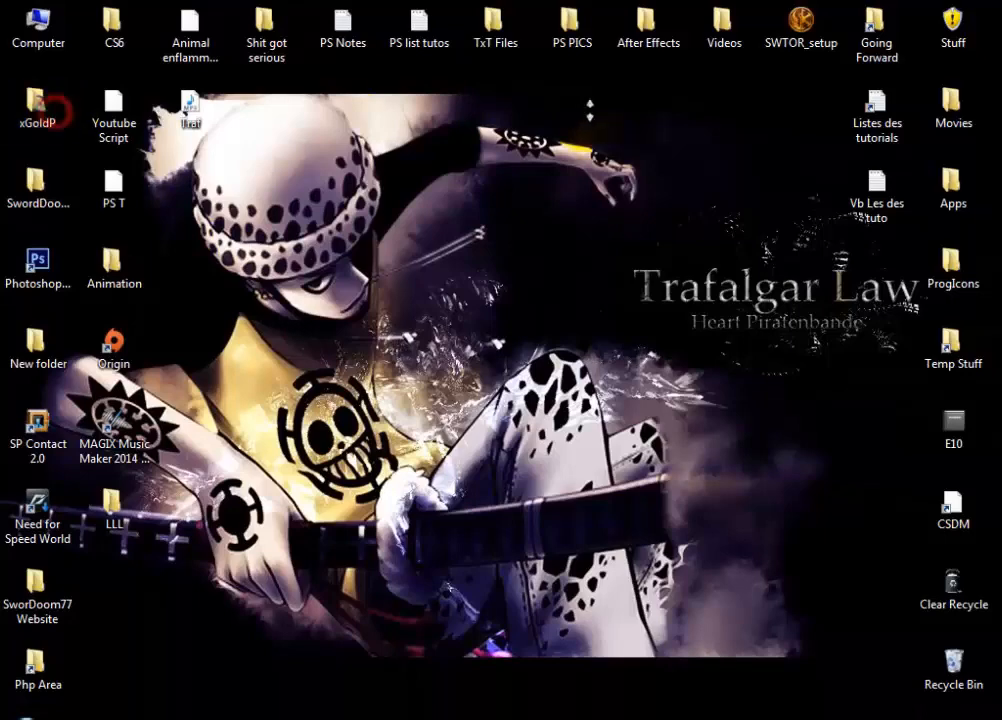
{"action": "left_click", "coordinate": [925, 118]}
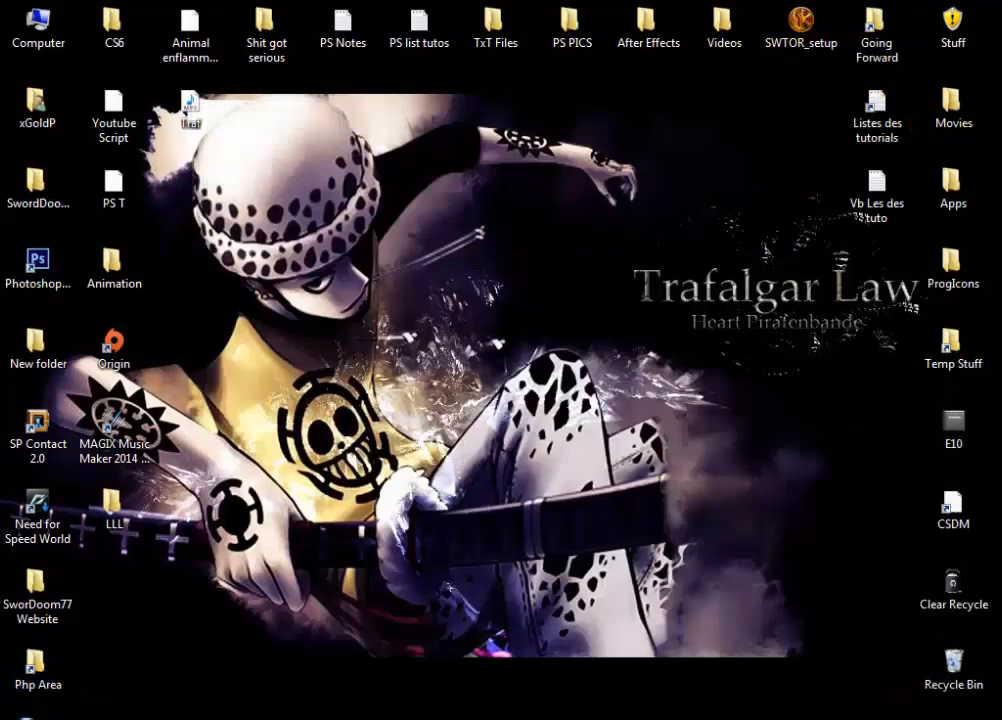
{"action": "left_click", "coordinate": [222, 717]}
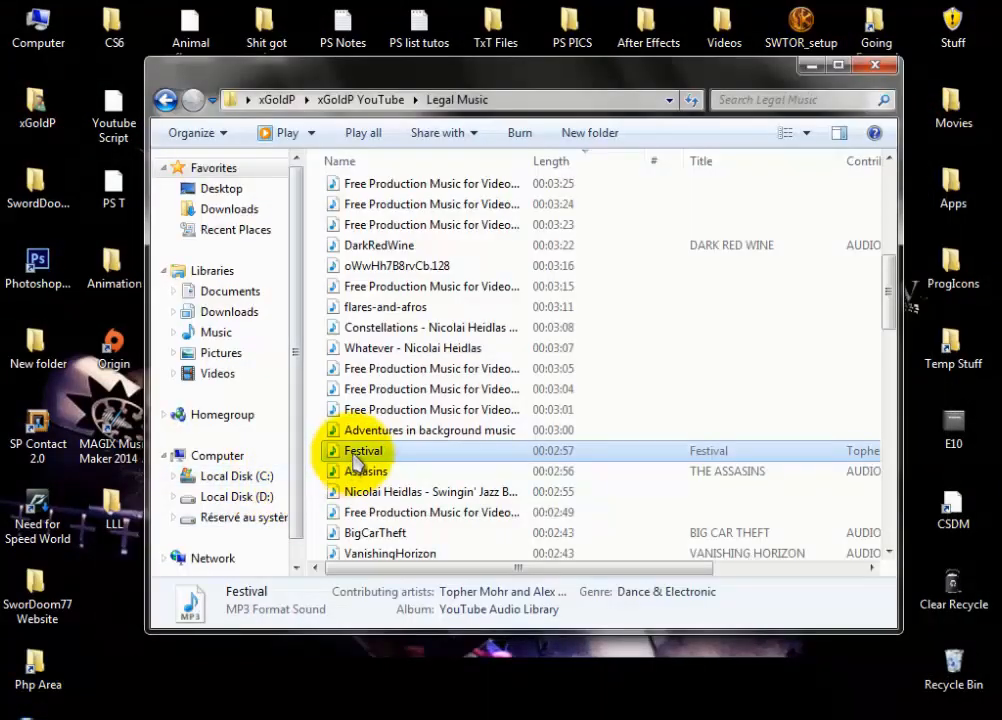
{"action": "left_click_drag", "start_coordinate": [355, 455], "coordinate": [224, 224]}
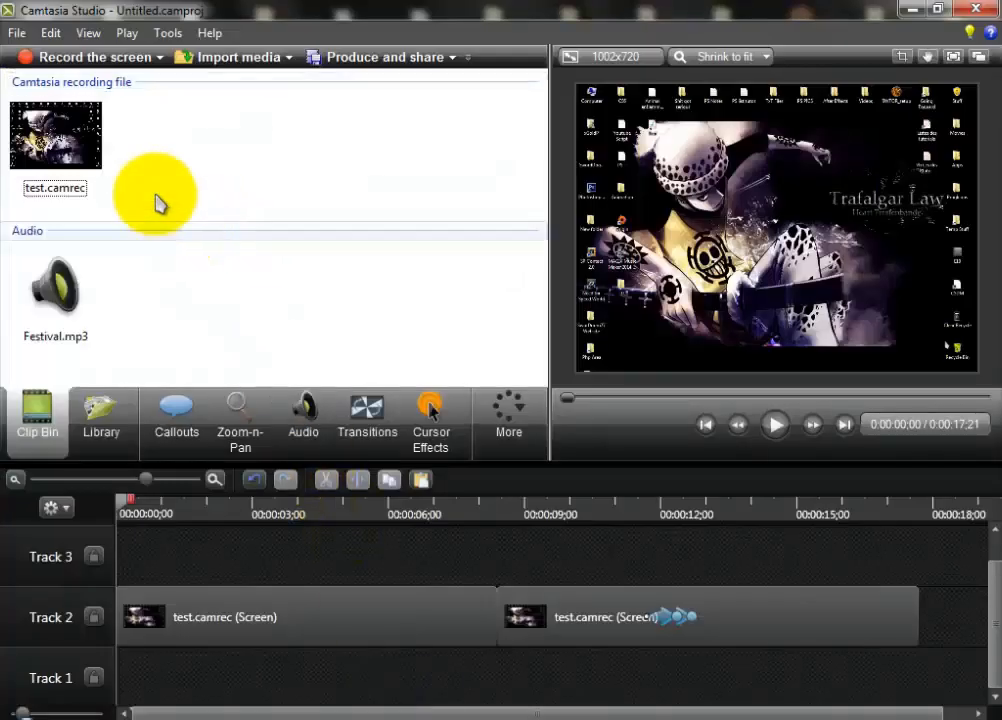
{"action": "right_click", "coordinate": [197, 170]}
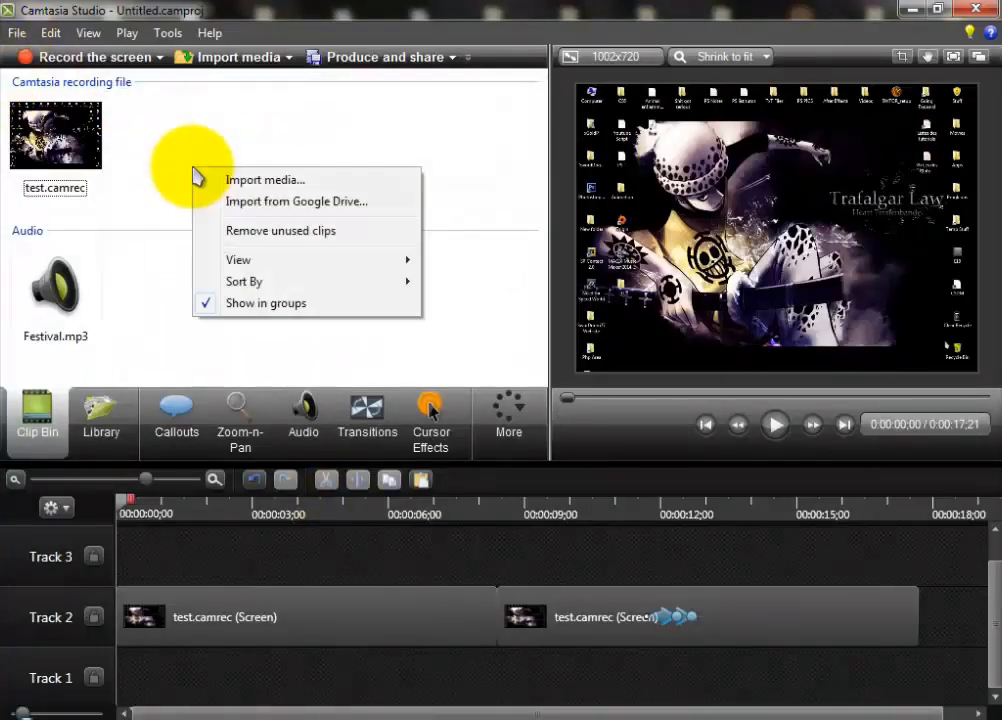
{"action": "left_click", "coordinate": [244, 183]}
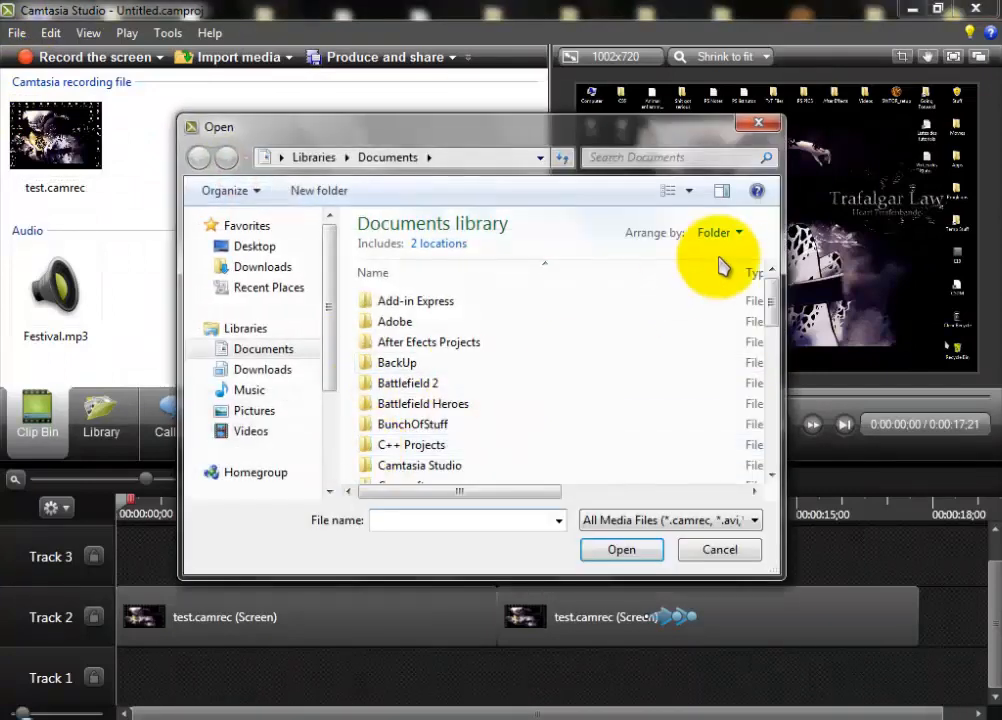
{"action": "left_click", "coordinate": [757, 124]}
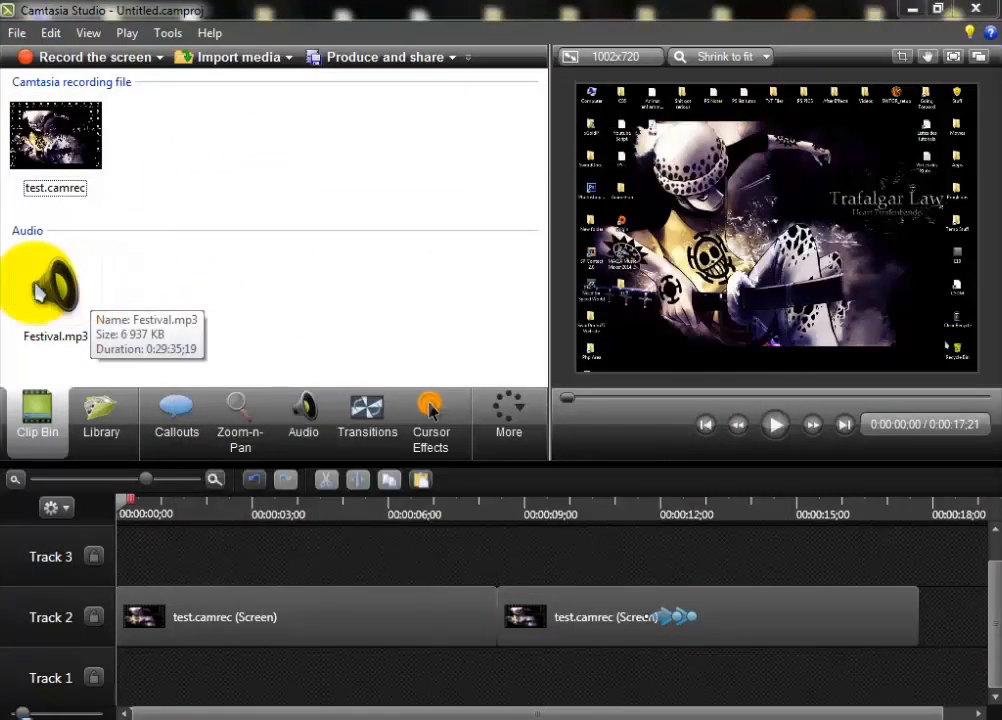
Step: Place Festival.mp3 on Track 1 at the start of the timeline
{"action": "left_click_drag", "start_coordinate": [57, 297], "coordinate": [155, 677]}
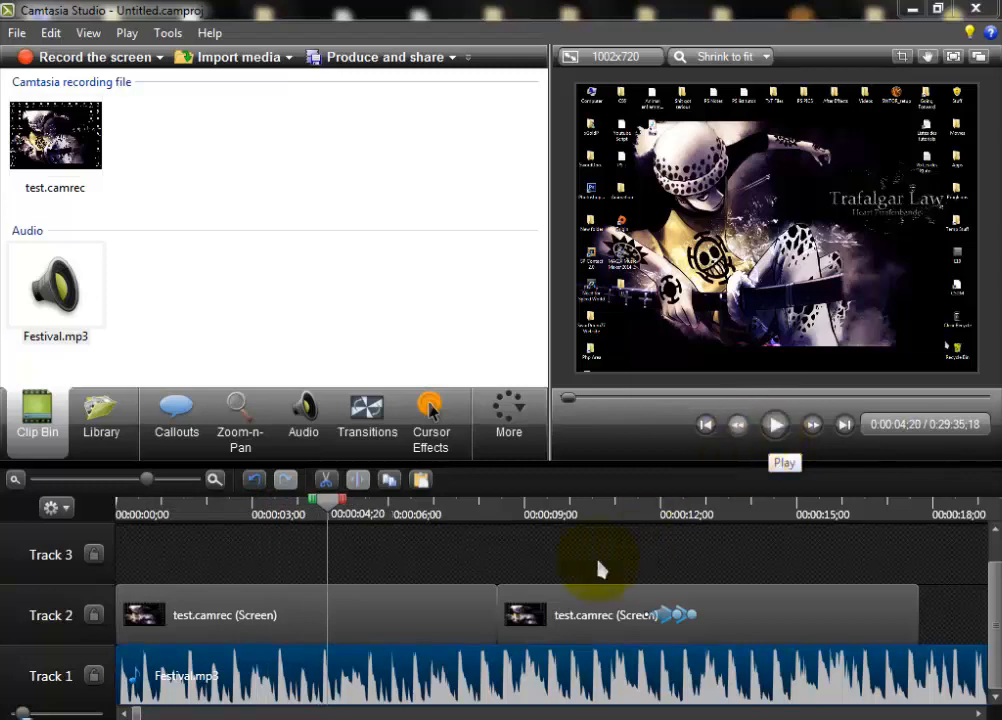
Step: Open the audio editing options for the Festival.mp3 clip on Track 1
{"action": "left_click", "coordinate": [294, 567]}
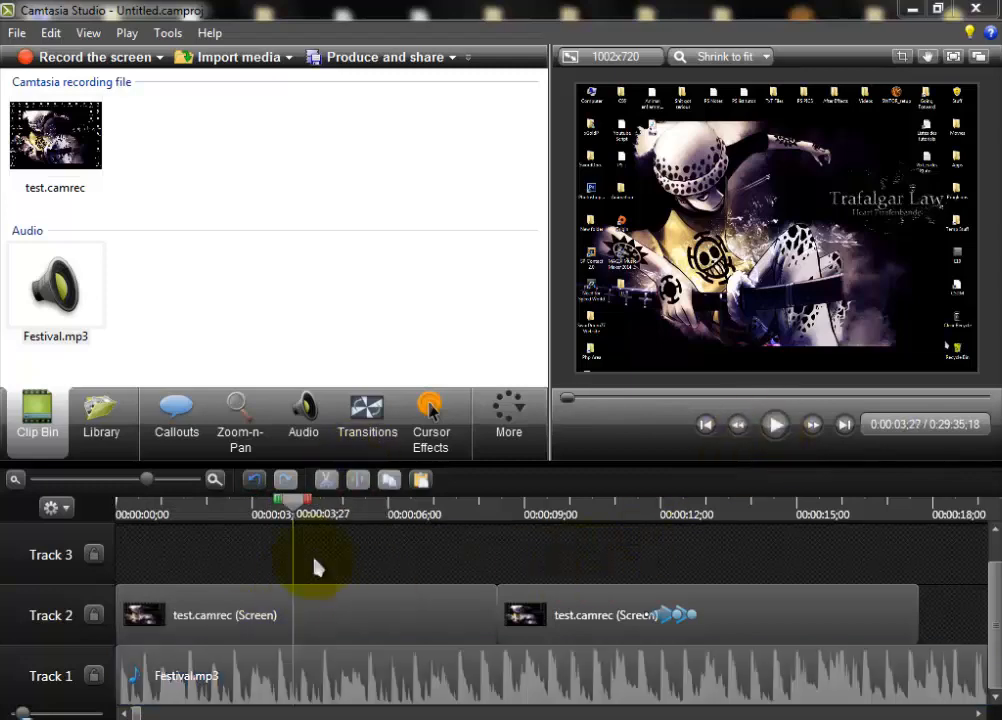
{"action": "left_click", "coordinate": [348, 677]}
{"action": "right_click", "coordinate": [342, 676]}
{"action": "key", "text": "Escape"}
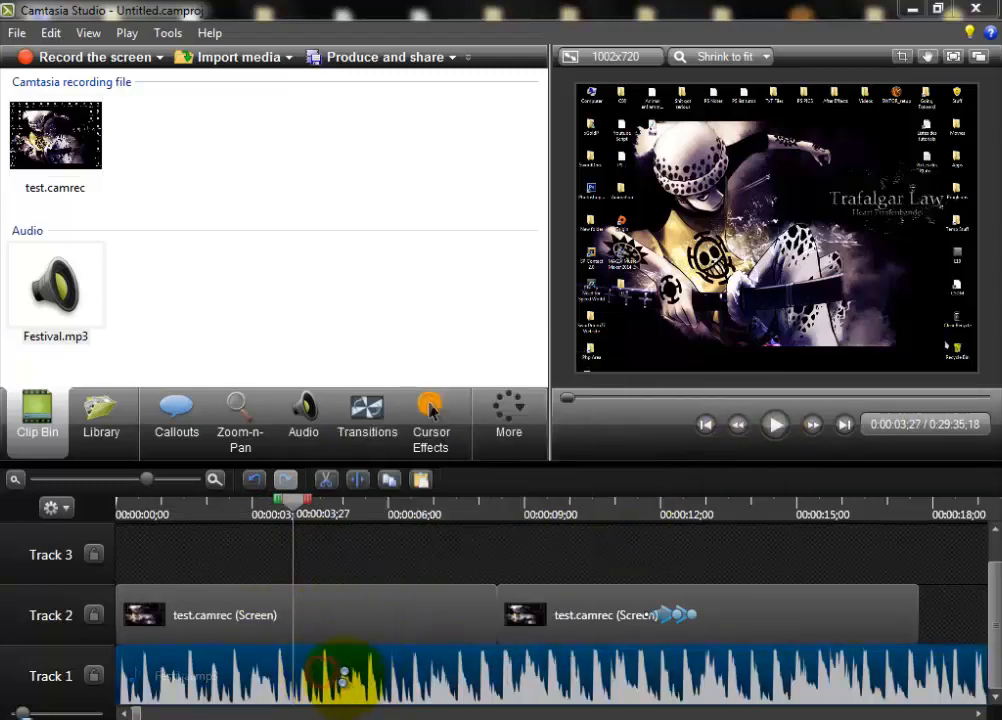
{"action": "right_click", "coordinate": [362, 685]}
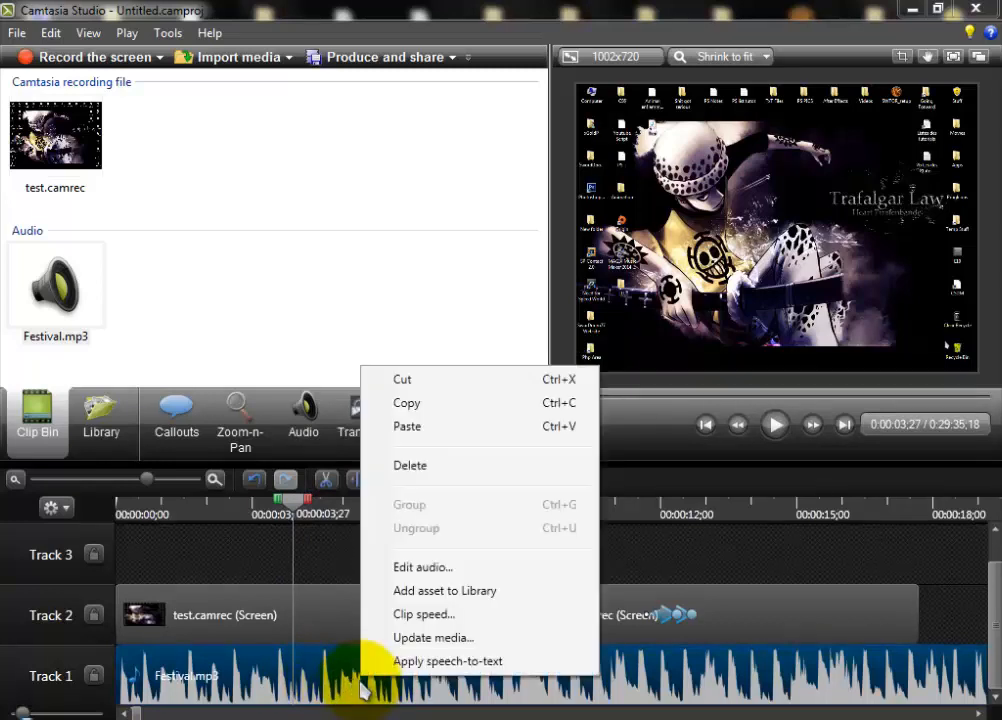
{"action": "left_click", "coordinate": [430, 570]}
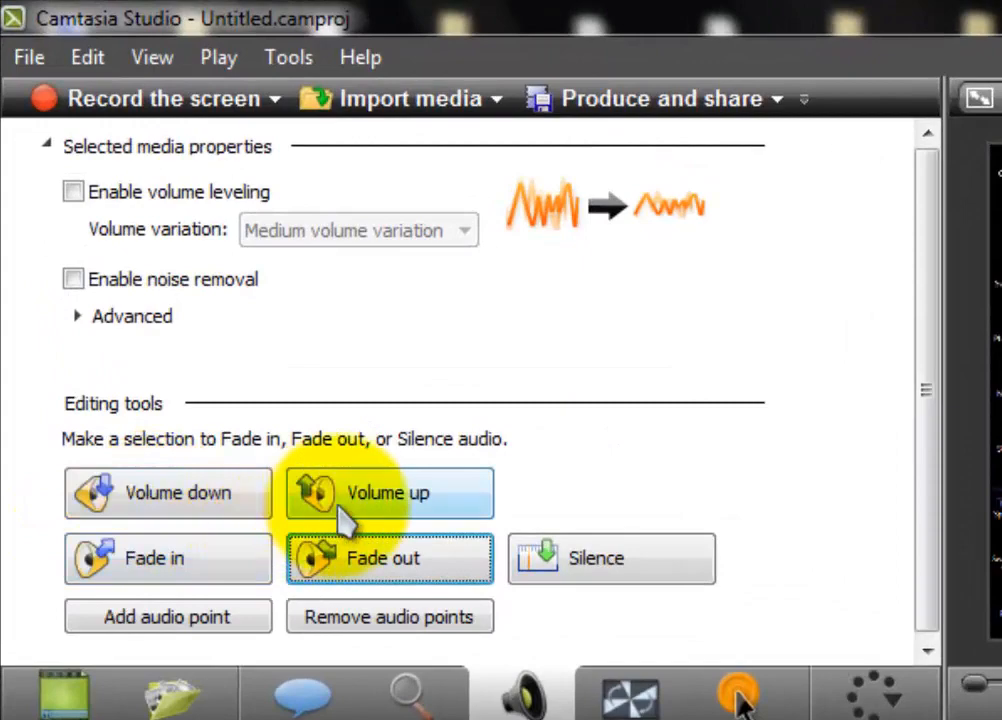
Step: Lower the Festival.mp3 volume by several increments and preview the quieter music from the playhead
{"action": "left_click", "coordinate": [212, 506]}
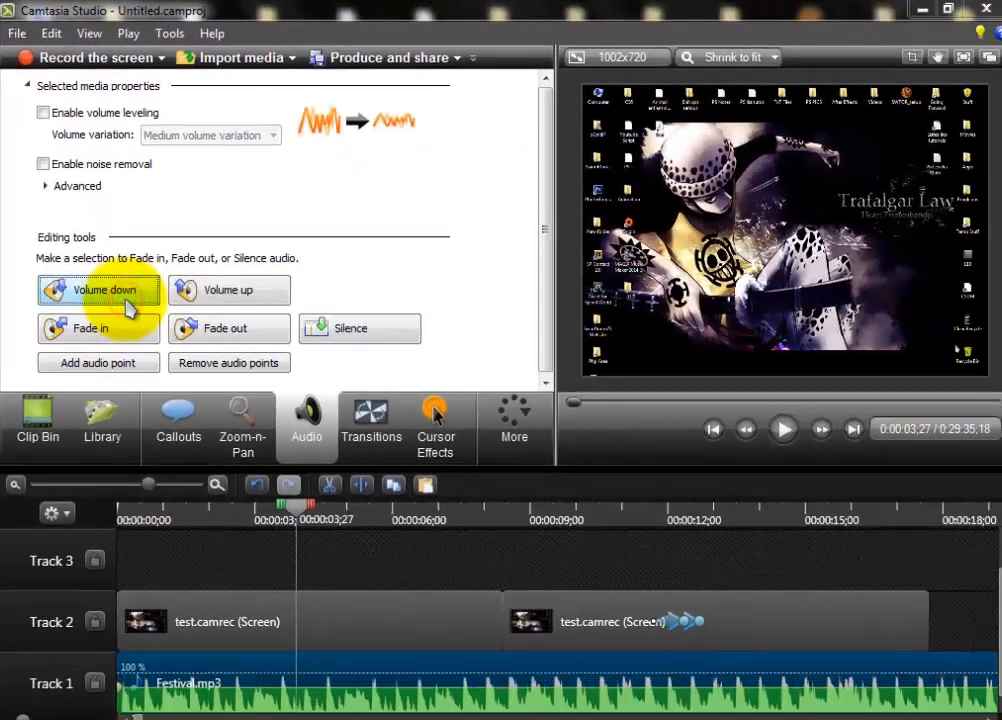
{"action": "left_click", "coordinate": [149, 356]}
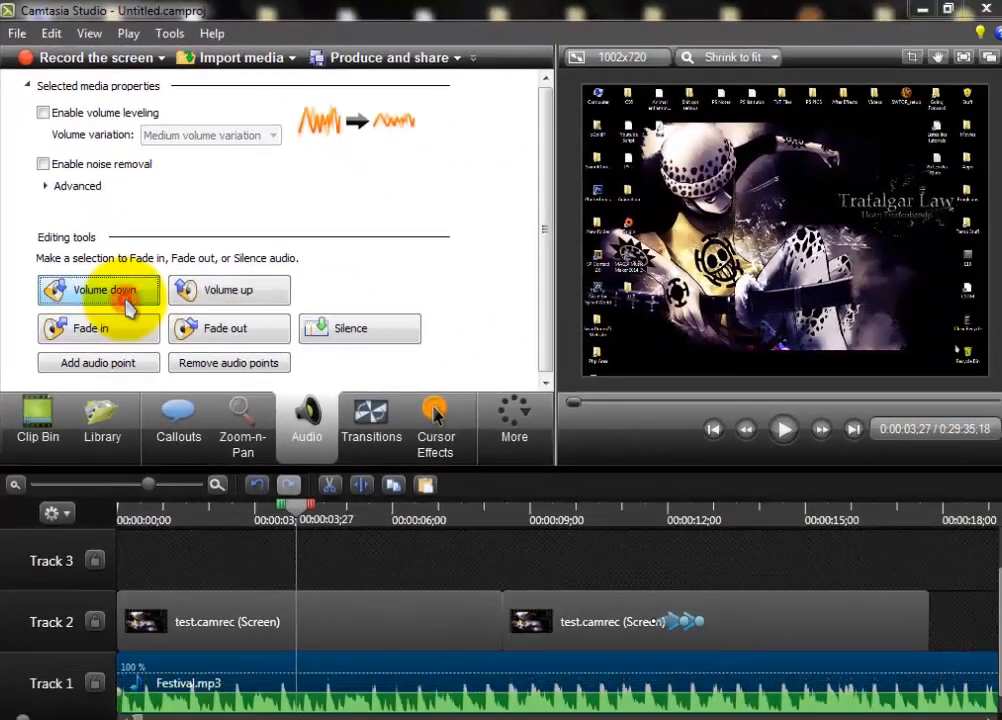
{"action": "left_click", "coordinate": [149, 356]}
{"action": "left_click", "coordinate": [127, 302]}
{"action": "left_click", "coordinate": [127, 302]}
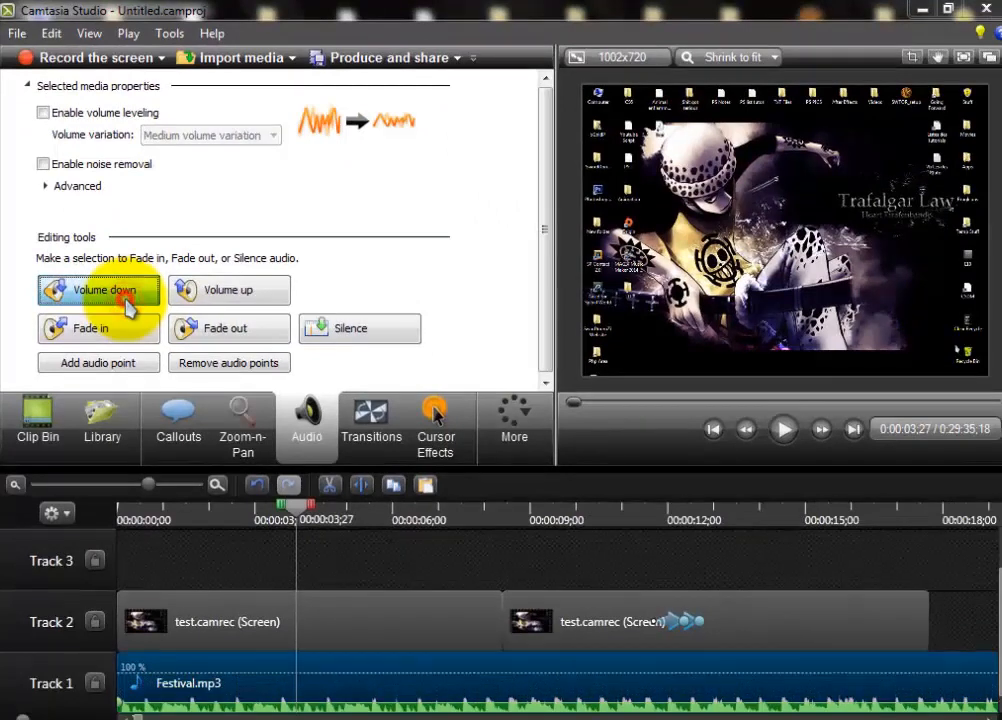
{"action": "left_click", "coordinate": [127, 302]}
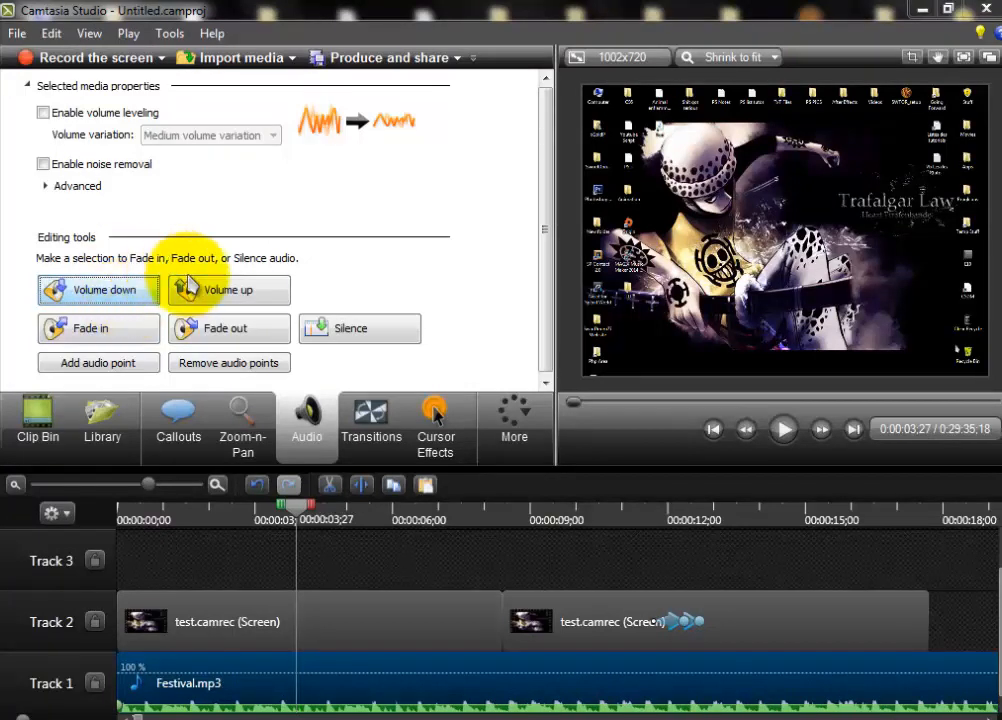
{"action": "left_click", "coordinate": [132, 283]}
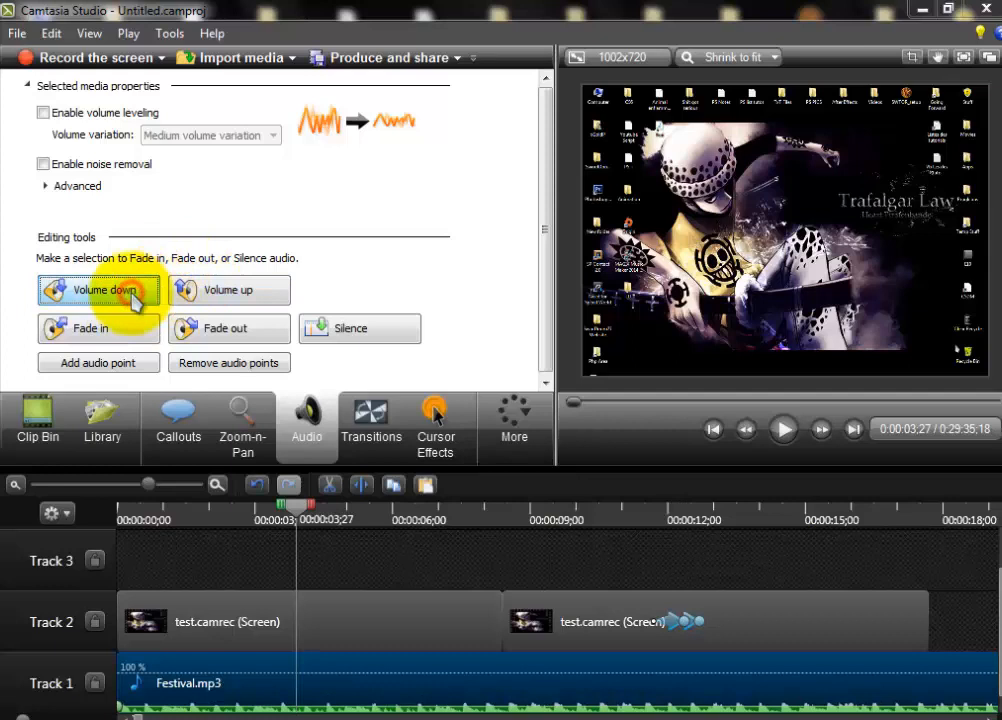
{"action": "left_click", "coordinate": [783, 430]}
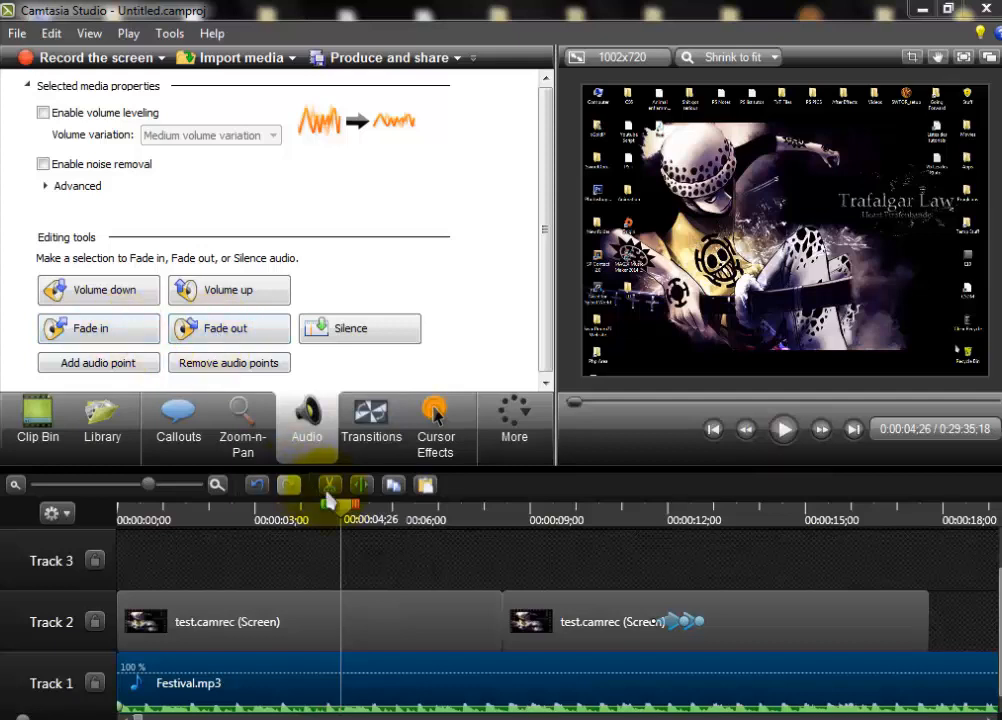
Step: Return the playhead to the start of the timeline and raise the Festival.mp3 volume by five increments
{"action": "left_click_drag", "start_coordinate": [341, 509], "coordinate": [52, 519]}
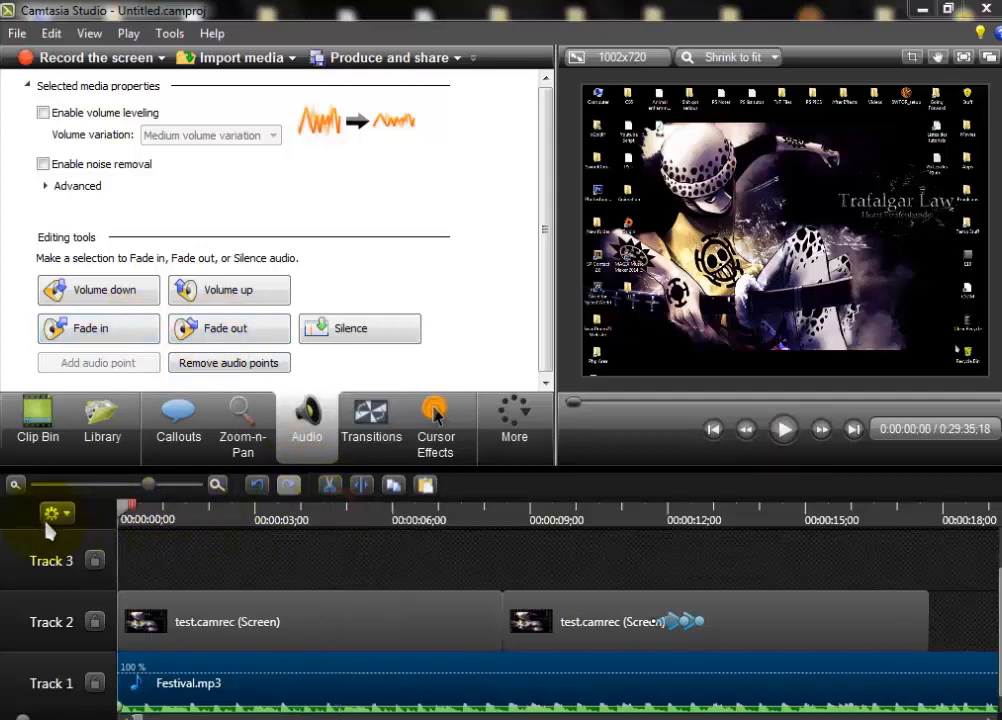
{"action": "left_click", "coordinate": [275, 562]}
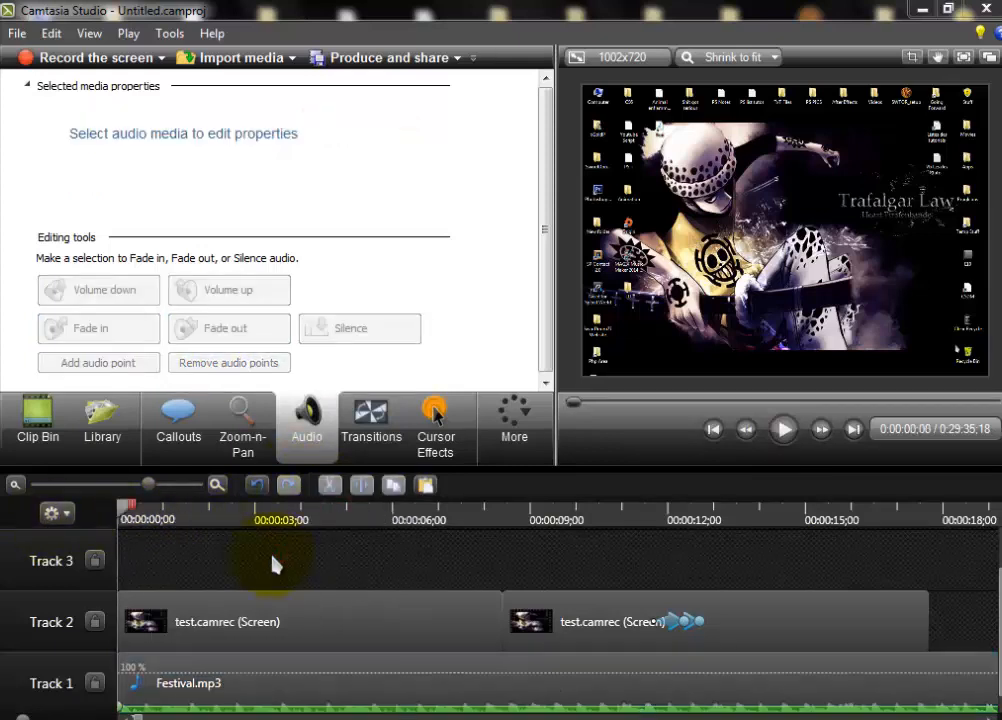
{"action": "left_click", "coordinate": [280, 687]}
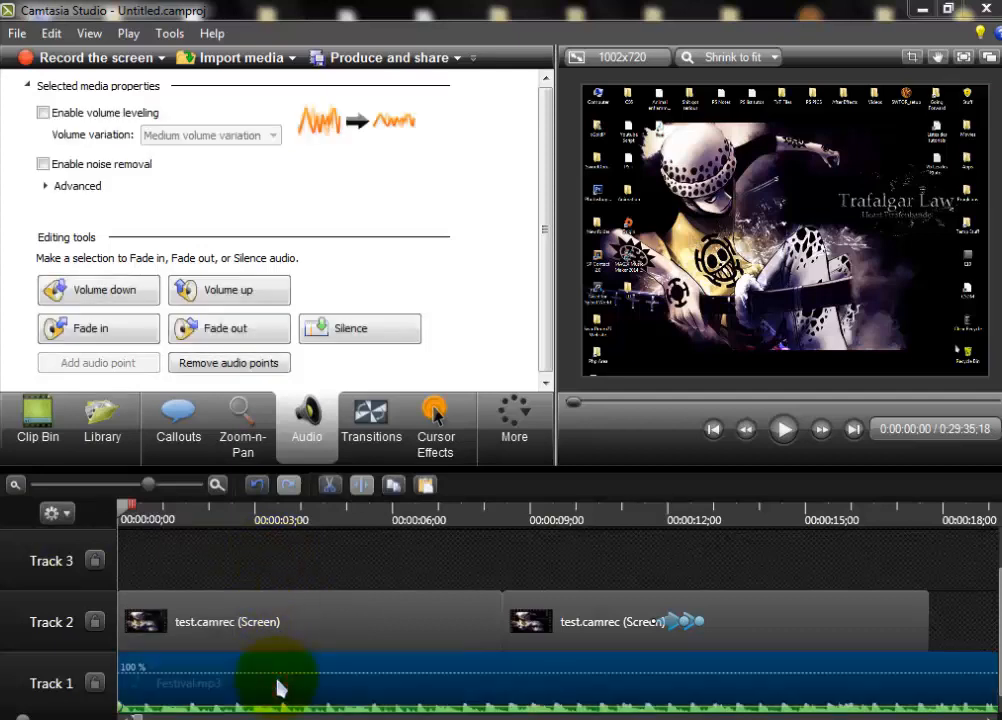
{"action": "left_click", "coordinate": [228, 292]}
{"action": "left_click", "coordinate": [228, 292]}
{"action": "left_click", "coordinate": [228, 292]}
{"action": "left_click", "coordinate": [228, 293]}
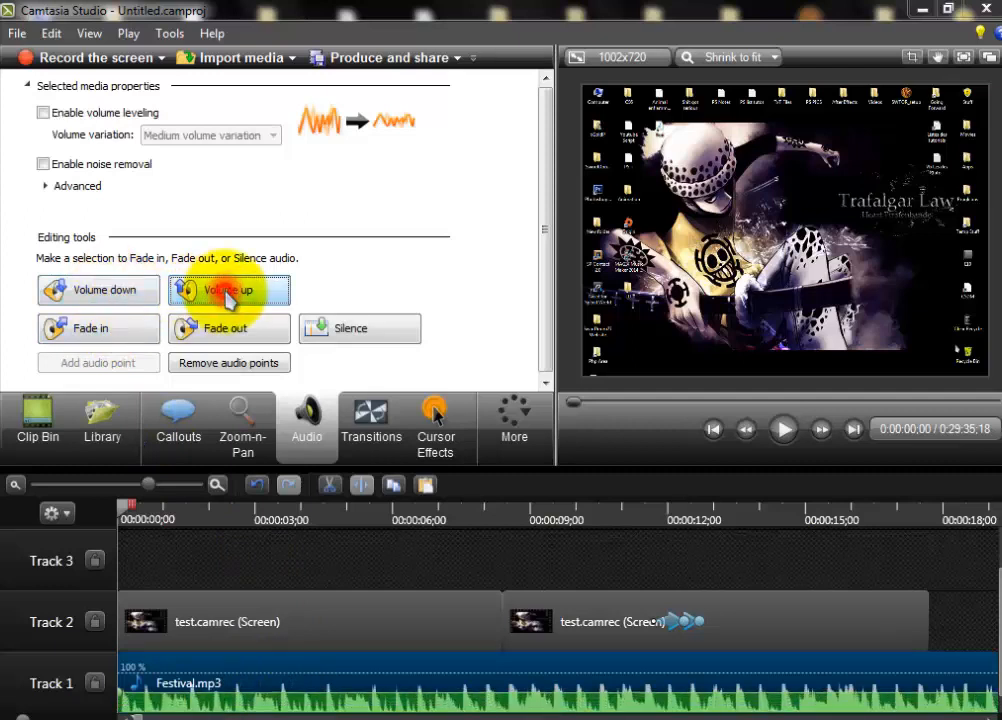
{"action": "left_click", "coordinate": [229, 296]}
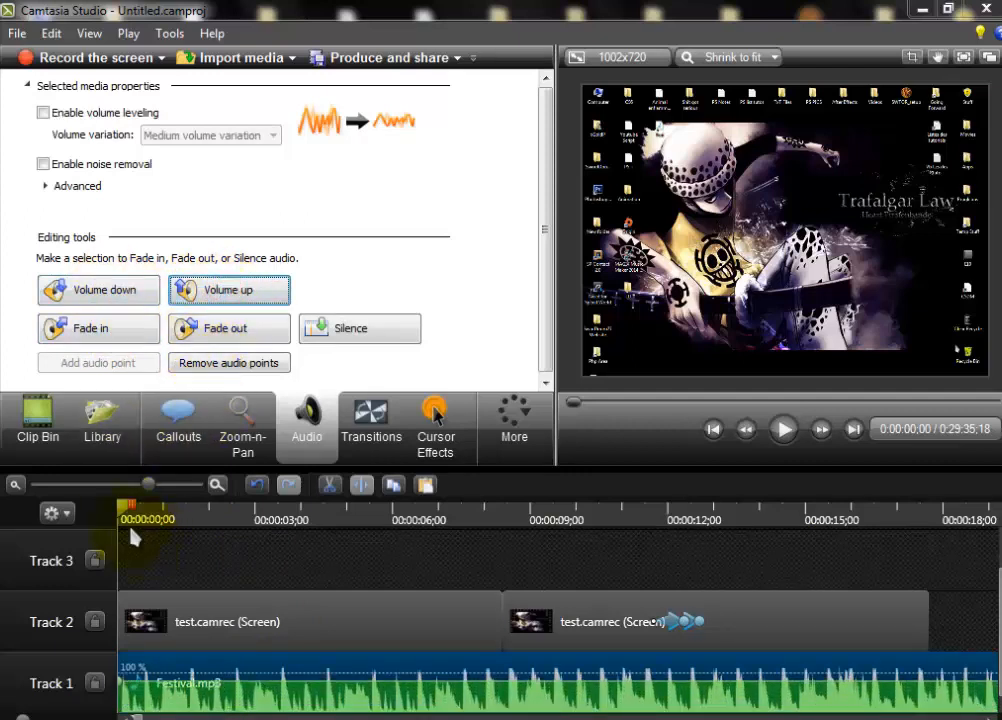
Step: Apply a fade-in to the start of Festival.mp3 and preview it
{"action": "left_click", "coordinate": [87, 328]}
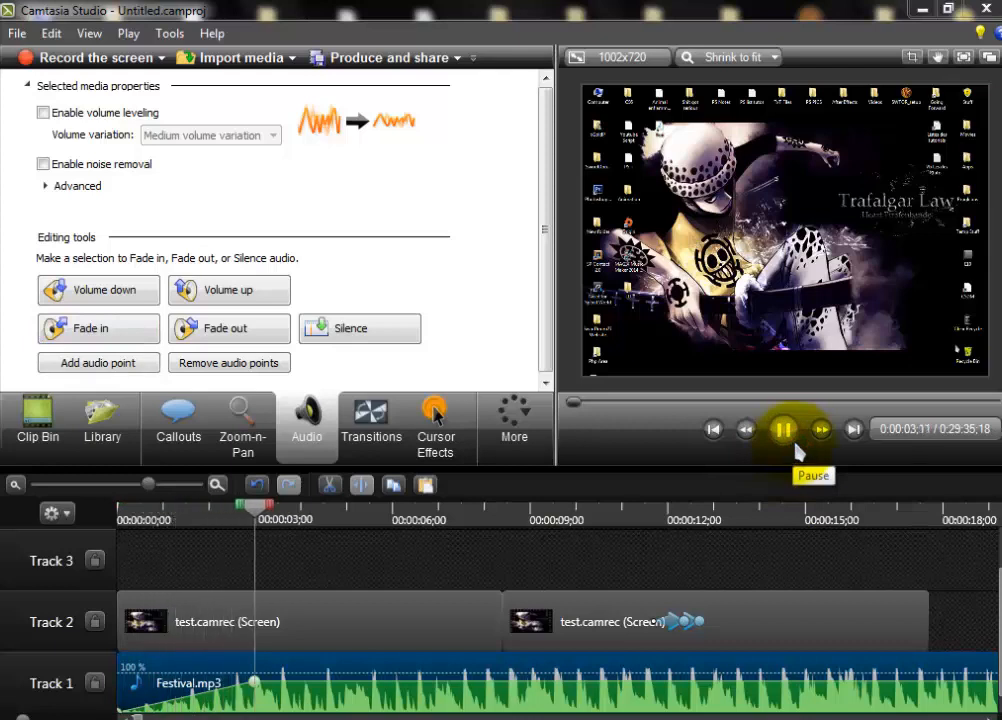
{"action": "left_click", "coordinate": [784, 430]}
{"action": "left_click", "coordinate": [258, 683]}
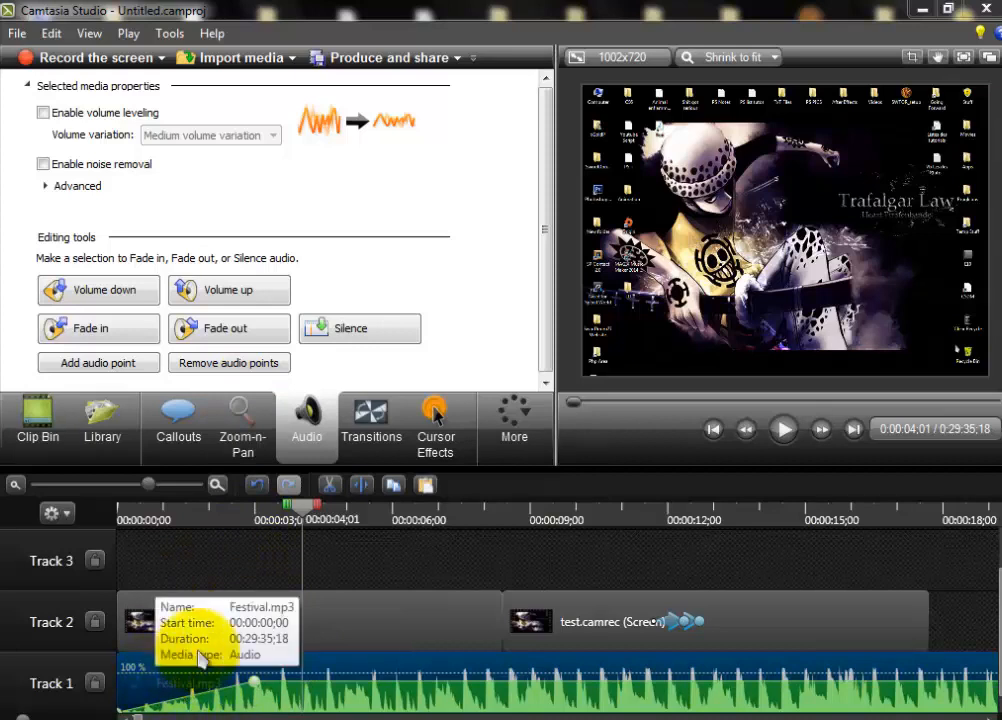
{"action": "left_click", "coordinate": [340, 578]}
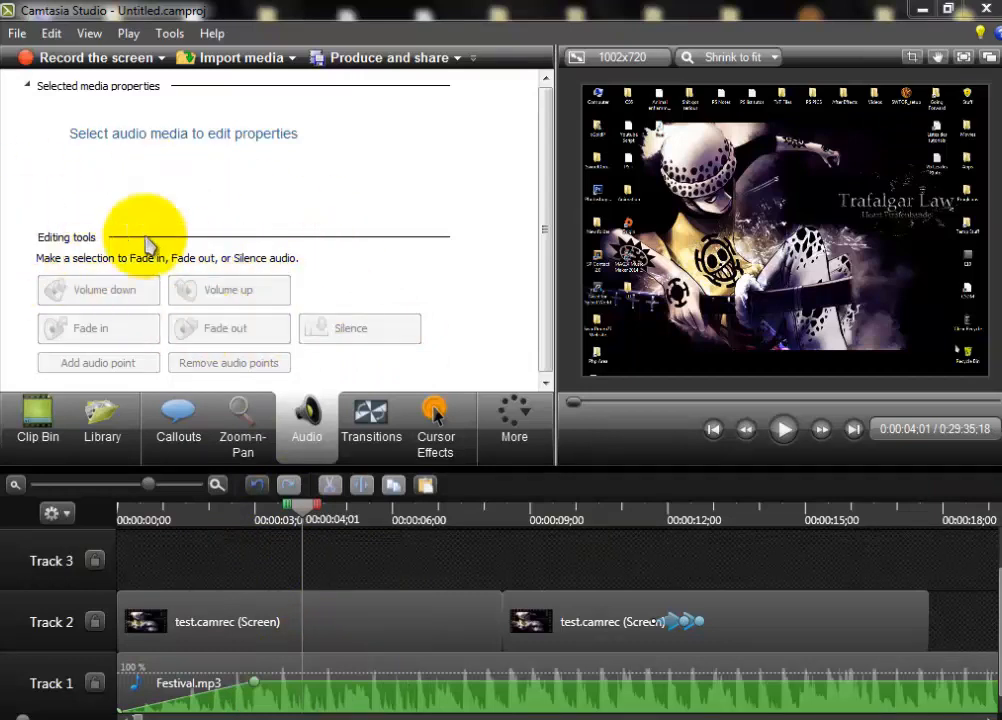
Step: Add audio points to Festival.mp3 at 00:00:04;01, 00:00:06;03 and 00:00:05;02
{"action": "left_click", "coordinate": [372, 676]}
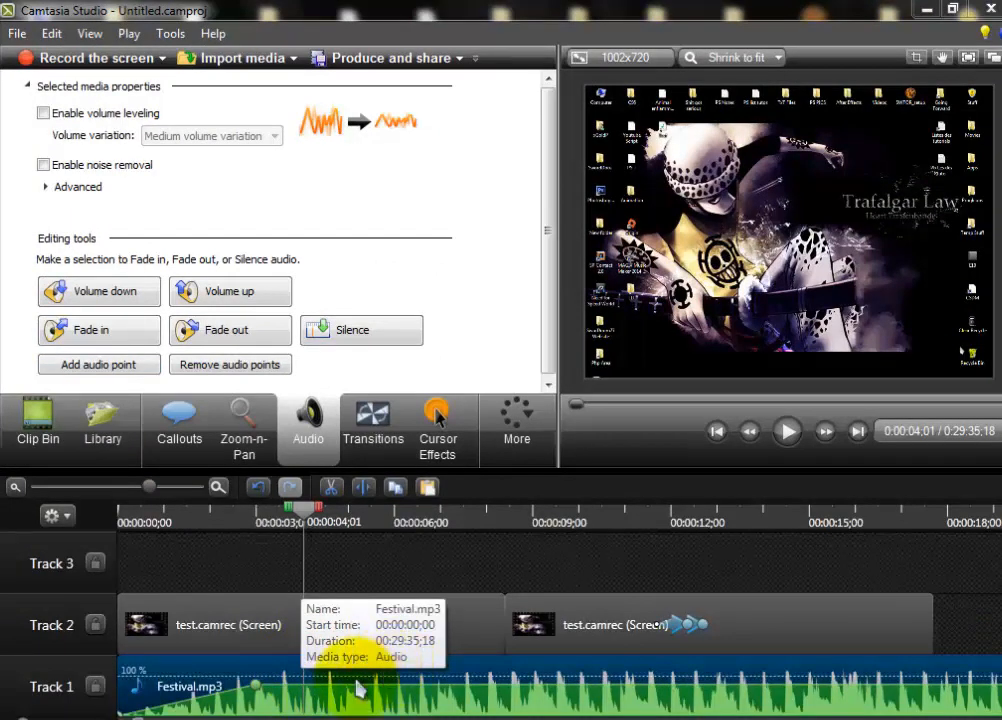
{"action": "left_click", "coordinate": [73, 365]}
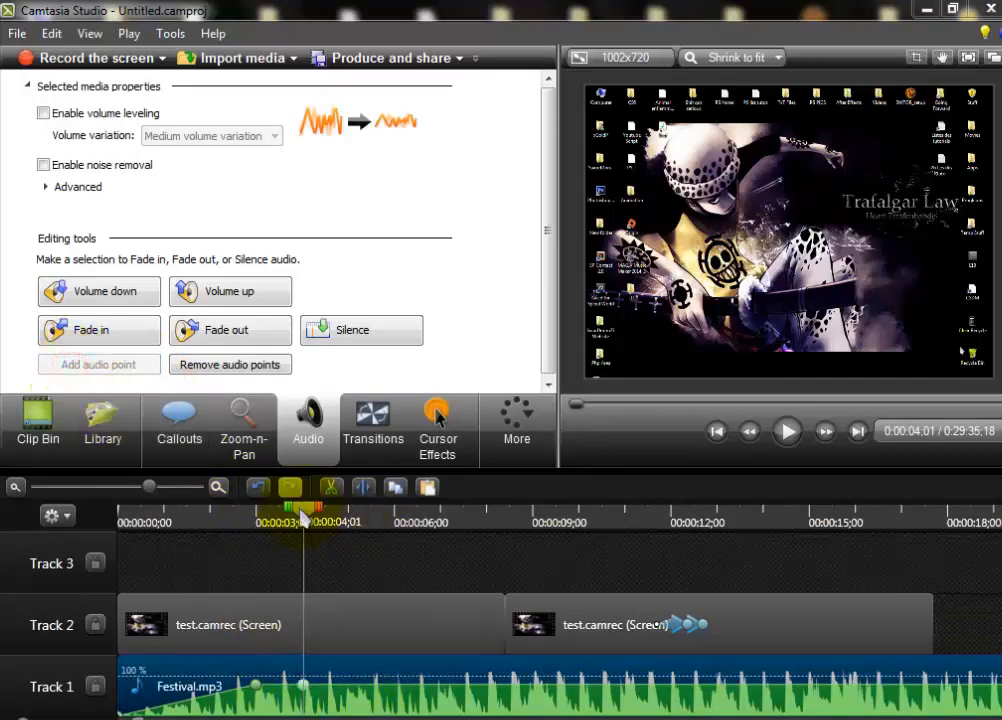
{"action": "left_click_drag", "start_coordinate": [303, 515], "coordinate": [398, 521]}
{"action": "left_click", "coordinate": [148, 369]}
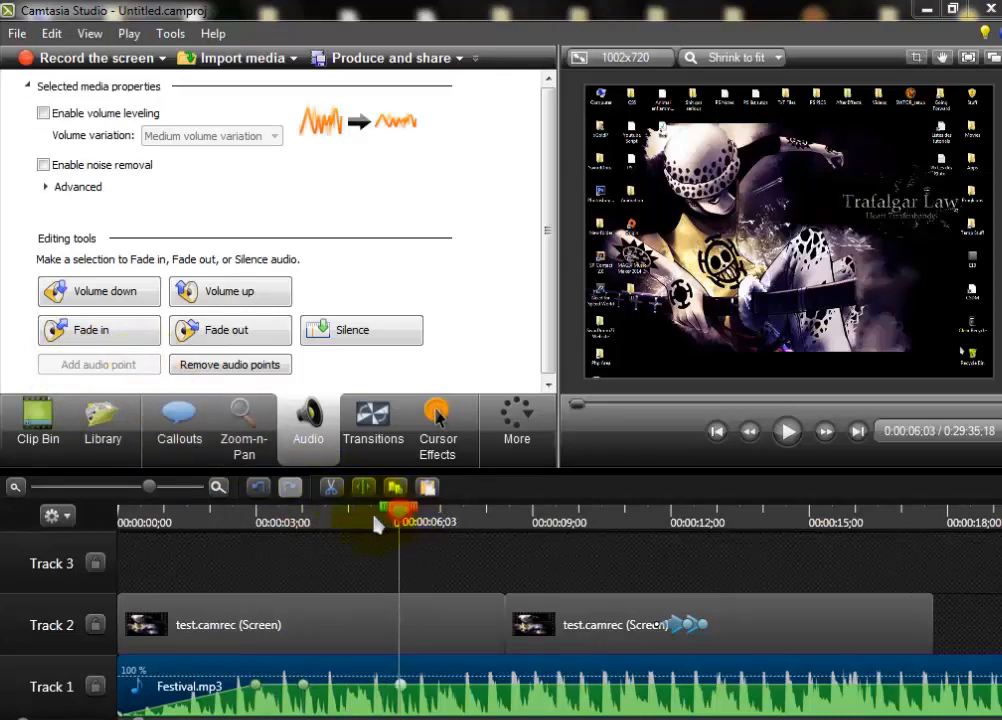
{"action": "left_click_drag", "start_coordinate": [374, 524], "coordinate": [359, 524]}
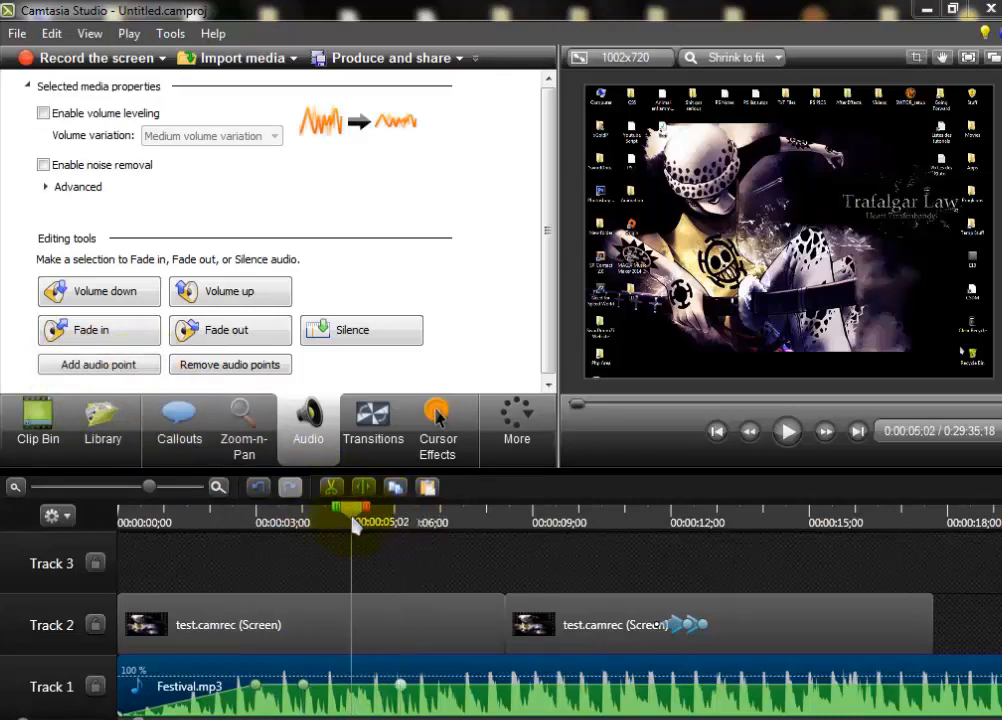
{"action": "left_click", "coordinate": [112, 367]}
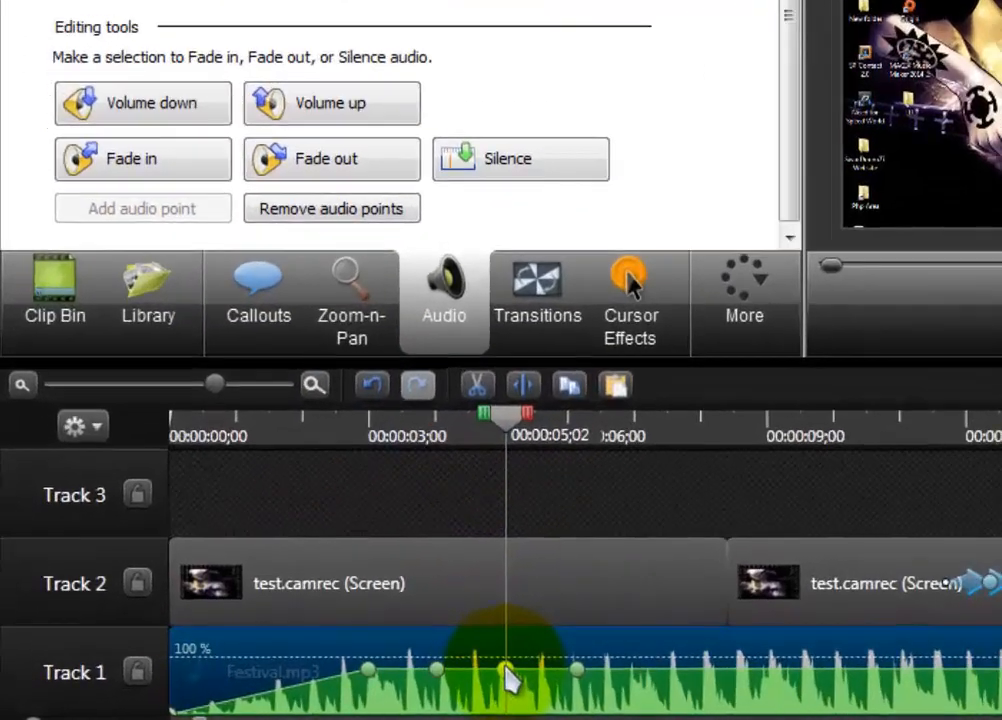
Step: Lower the audio point at 00:00:05;02 all the way to silence and preview the resulting volume dip
{"action": "left_click", "coordinate": [351, 686]}
{"action": "left_click_drag", "start_coordinate": [501, 674], "coordinate": [512, 714]}
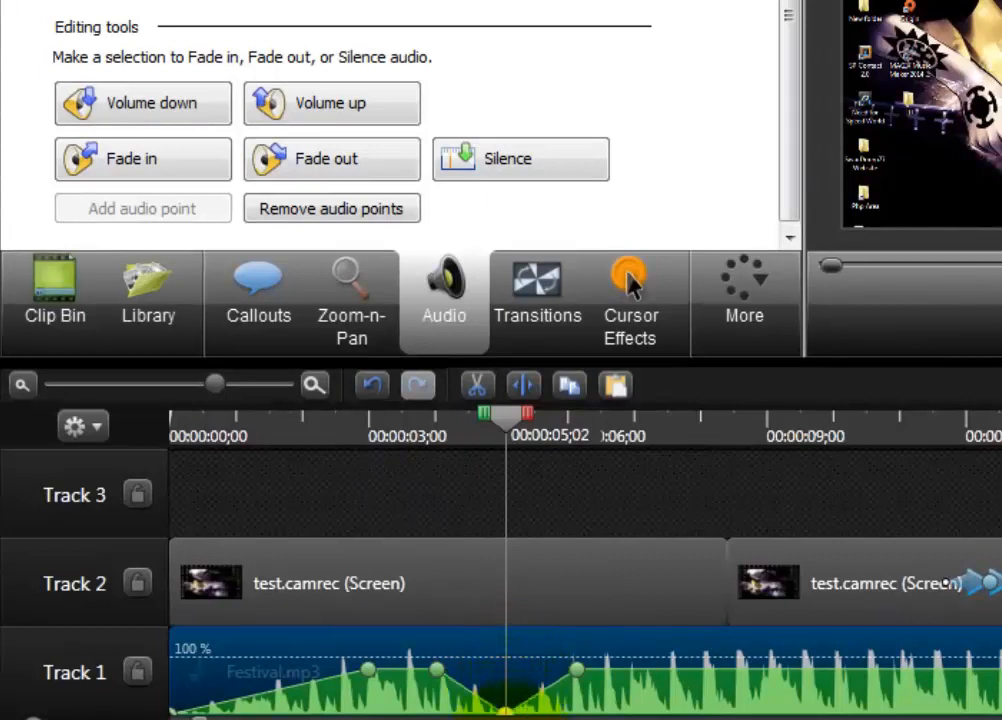
{"action": "left_click", "coordinate": [391, 448]}
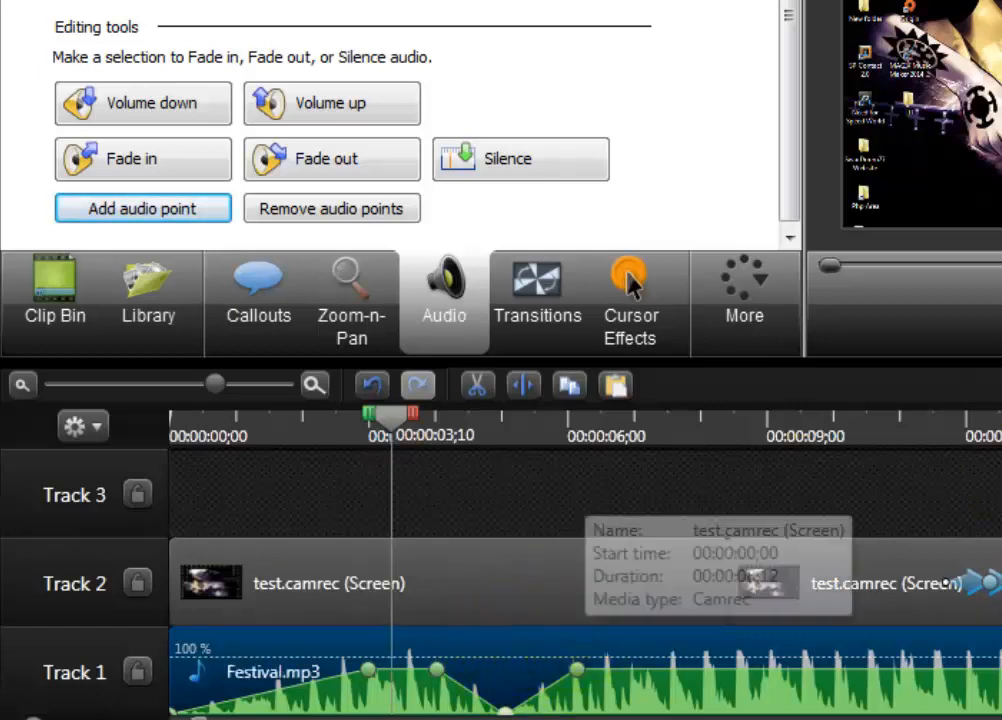
{"action": "key", "text": "space"}
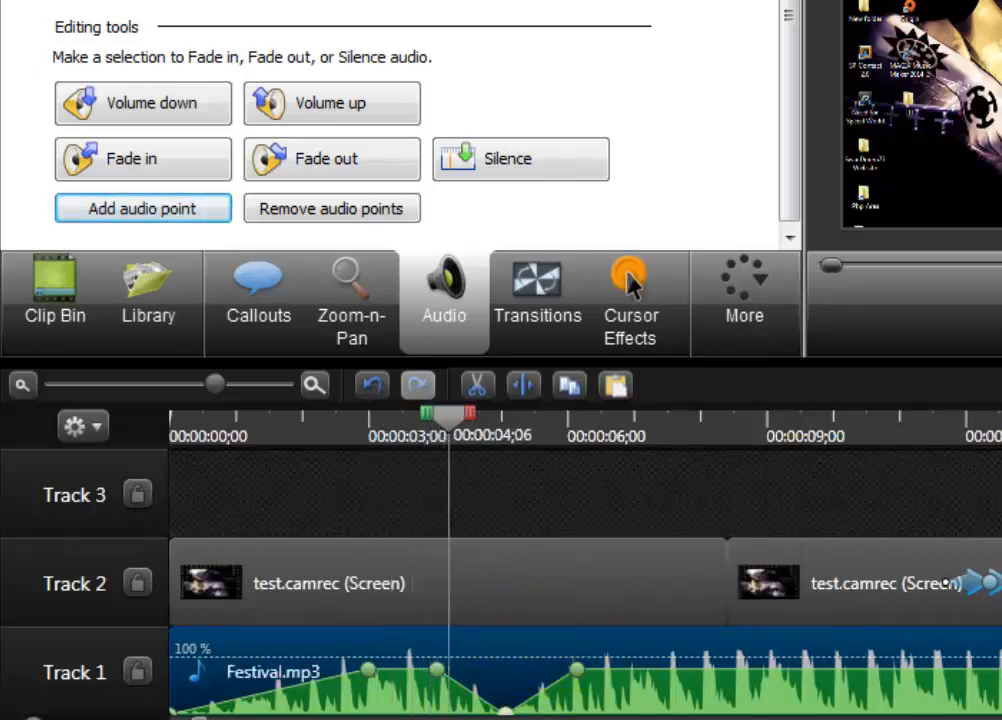
{"action": "key", "text": "space"}
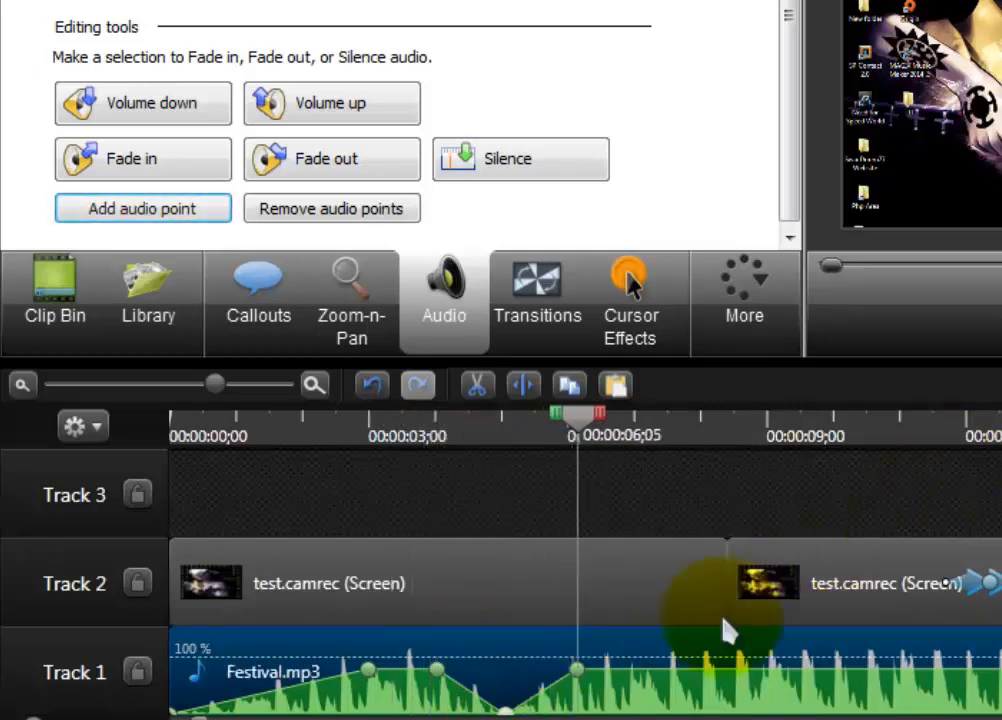
{"action": "mouse_move", "coordinate": [576, 418]}
{"action": "left_mouse_down"}
{"action": "mouse_move", "coordinate": [497, 421]}
{"action": "mouse_move", "coordinate": [441, 374]}
{"action": "mouse_move", "coordinate": [414, 418]}
{"action": "left_mouse_up"}
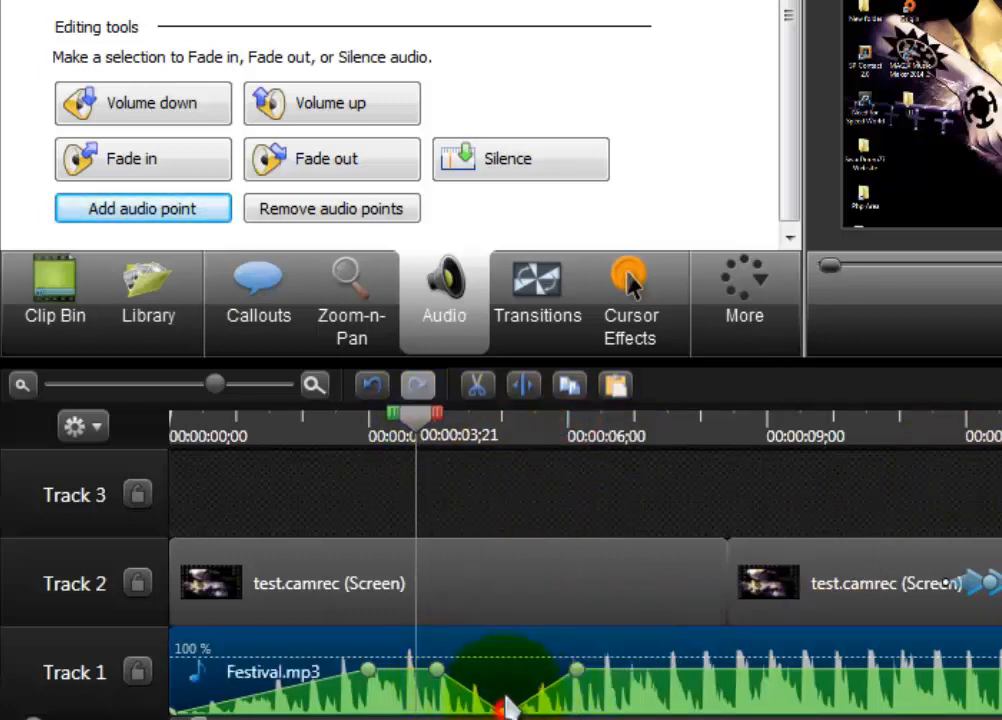
Step: Move the lowered audio point back to just after the 00:00:04;01 point and add another point at 00:00:05;29
{"action": "left_click_drag", "start_coordinate": [503, 702], "coordinate": [463, 666]}
{"action": "left_click_drag", "start_coordinate": [415, 418], "coordinate": [566, 457]}
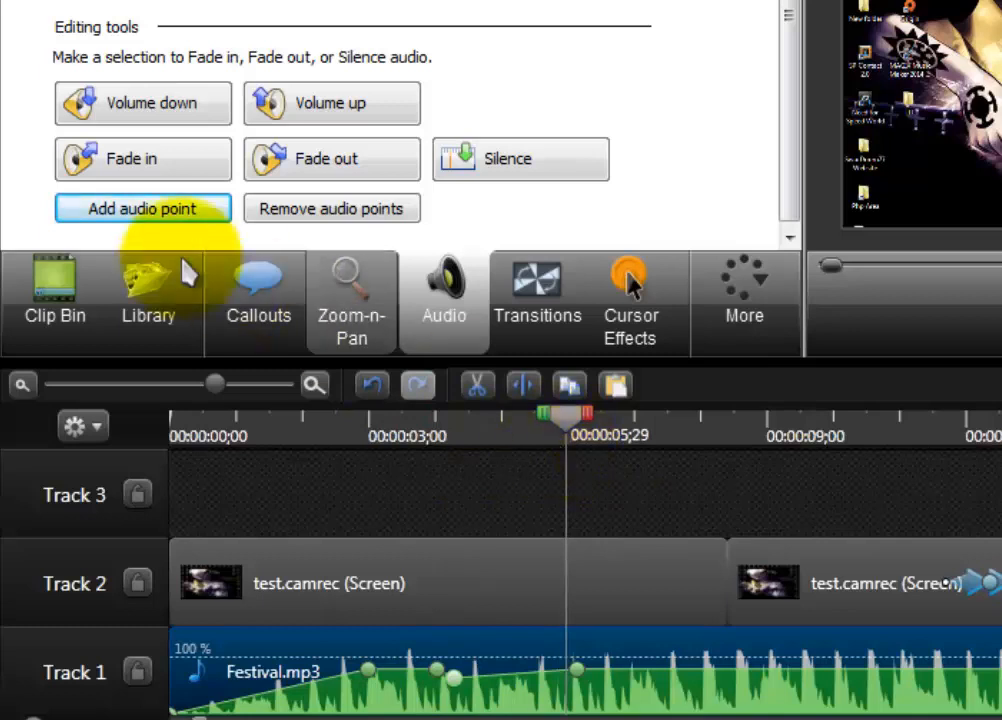
{"action": "left_click", "coordinate": [125, 208]}
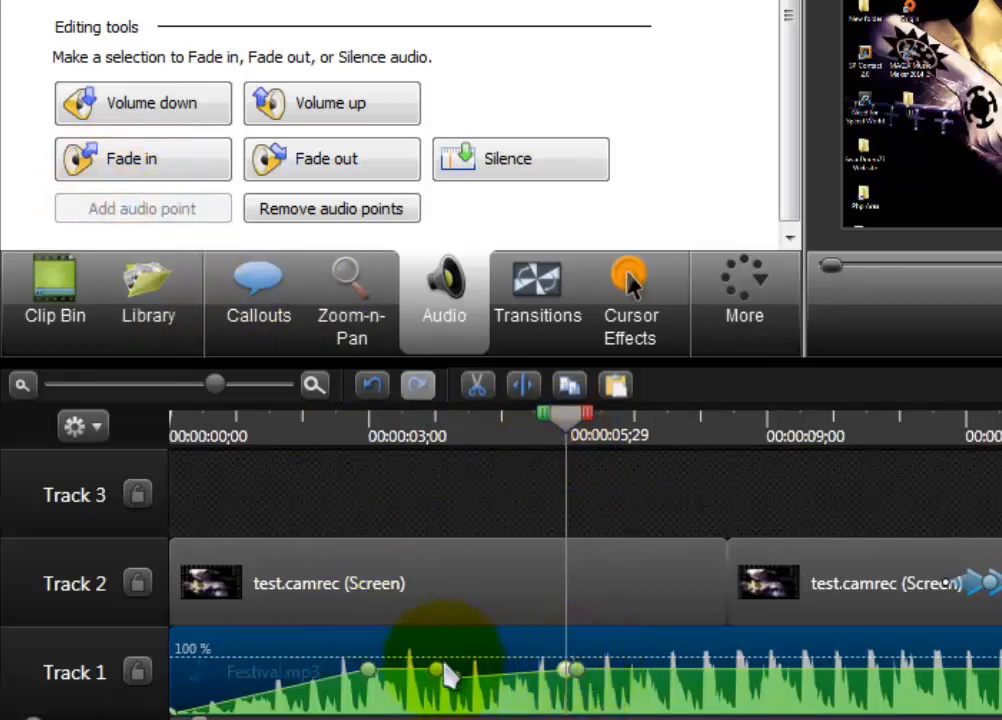
Step: Lower the two inner audio points of Festival.mp3 to zero volume to silence the section between them
{"action": "left_click_drag", "start_coordinate": [452, 679], "coordinate": [460, 716]}
{"action": "left_click", "coordinate": [563, 669]}
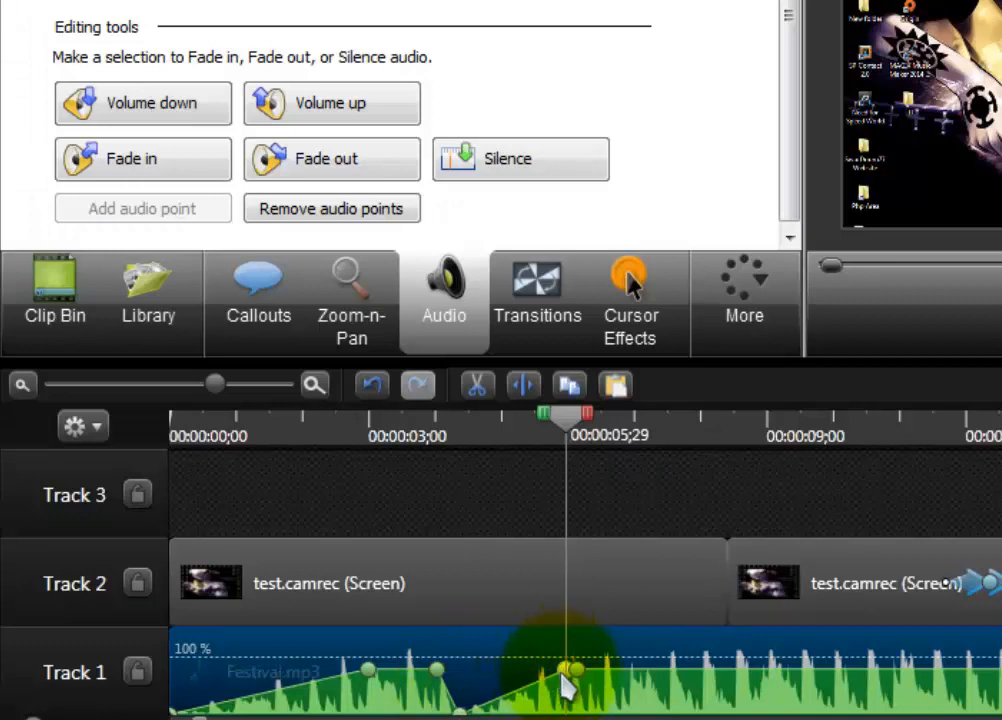
{"action": "left_click_drag", "start_coordinate": [563, 686], "coordinate": [567, 716]}
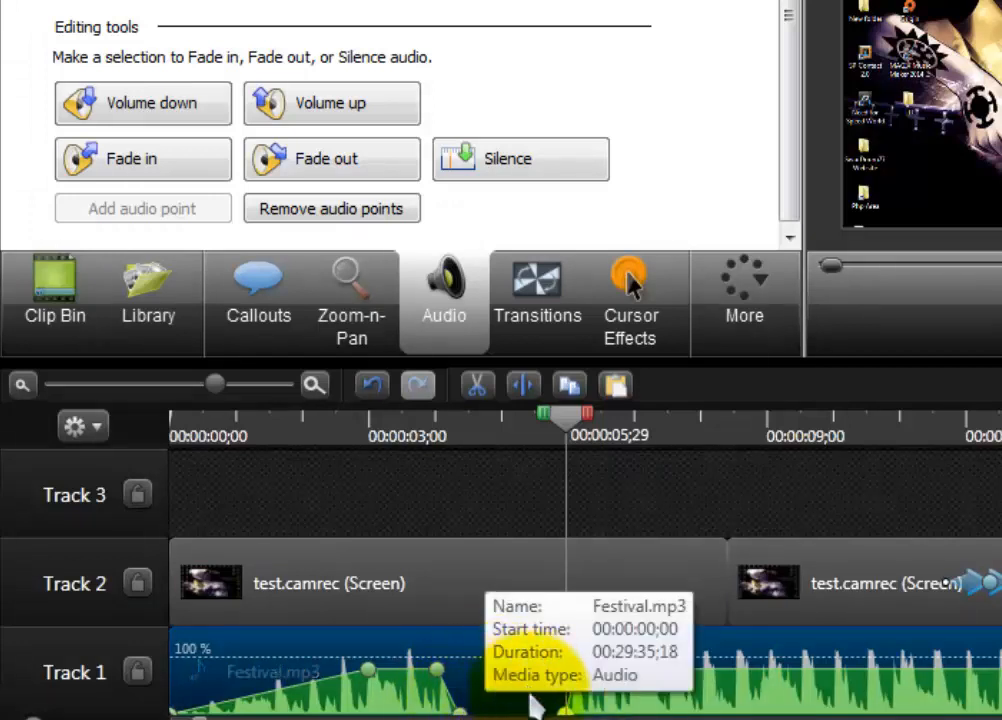
Step: Play Festival.mp3 from 00:00:03;06 into the silenced section and park the playhead at 00:00:05;05
{"action": "left_click", "coordinate": [383, 440]}
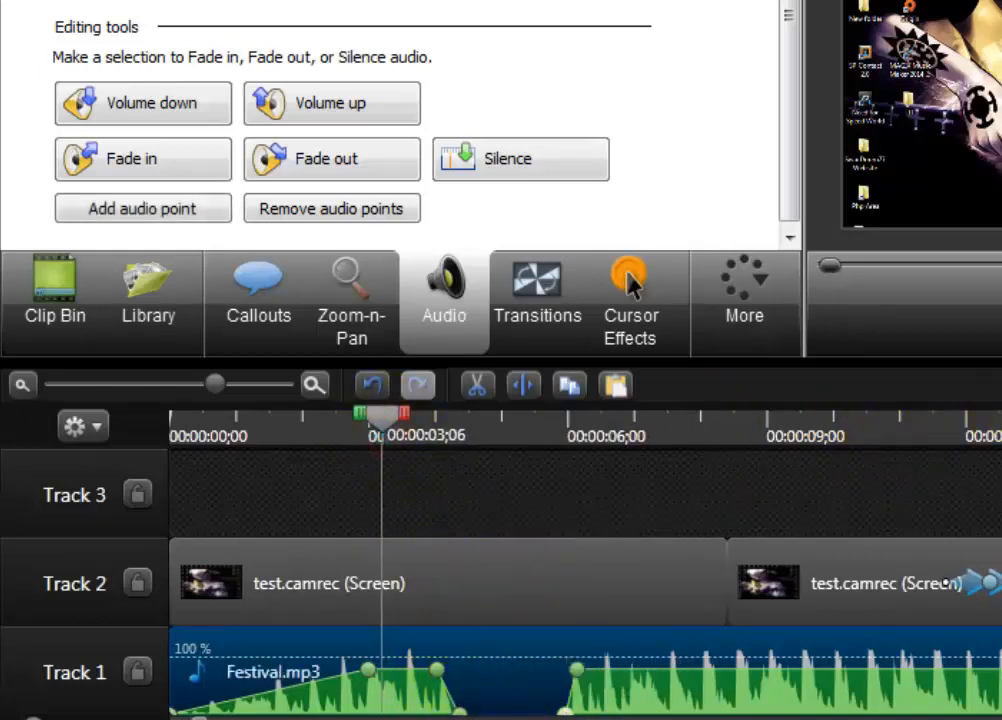
{"action": "key", "text": "space"}
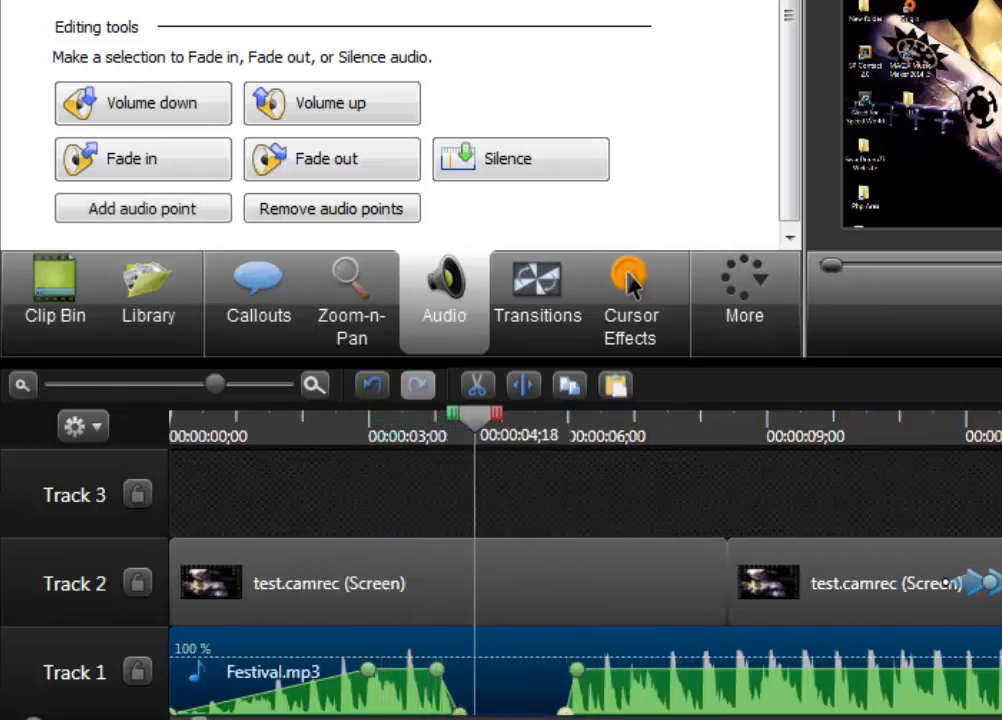
{"action": "mouse_move", "coordinate": [526, 418]}
{"action": "left_mouse_down"}
{"action": "mouse_move", "coordinate": [483, 426]}
{"action": "mouse_move", "coordinate": [529, 425]}
{"action": "mouse_move", "coordinate": [514, 425]}
{"action": "left_mouse_up"}
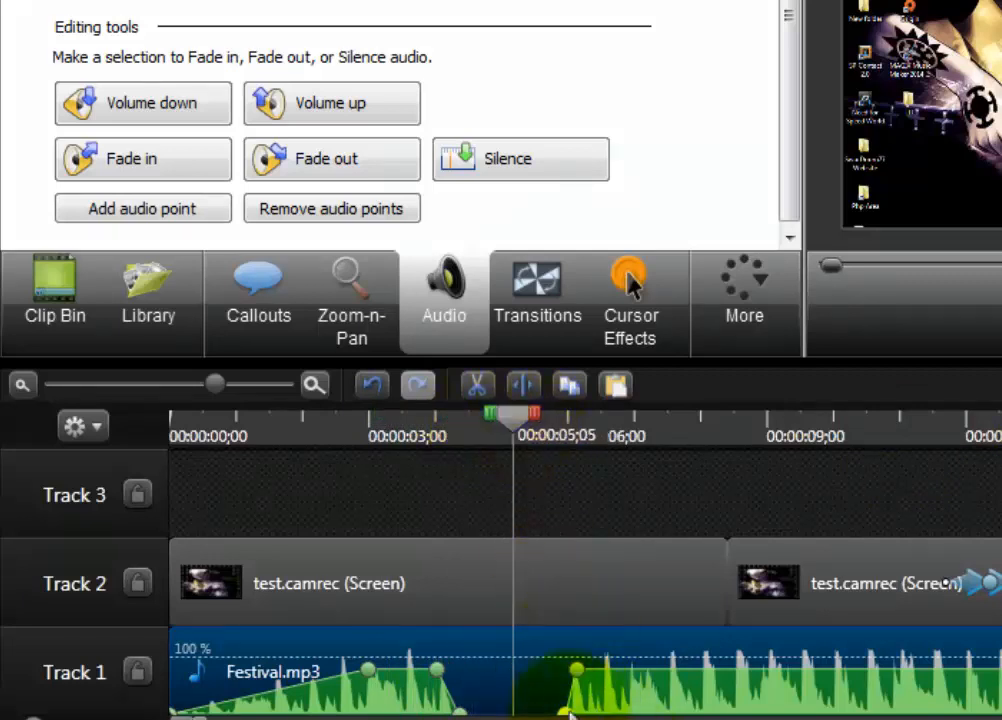
Step: Raise the silenced audio point just before 00:00:06;00 in Festival.mp3 to 79 % volume
{"action": "left_click_drag", "start_coordinate": [565, 708], "coordinate": [562, 670]}
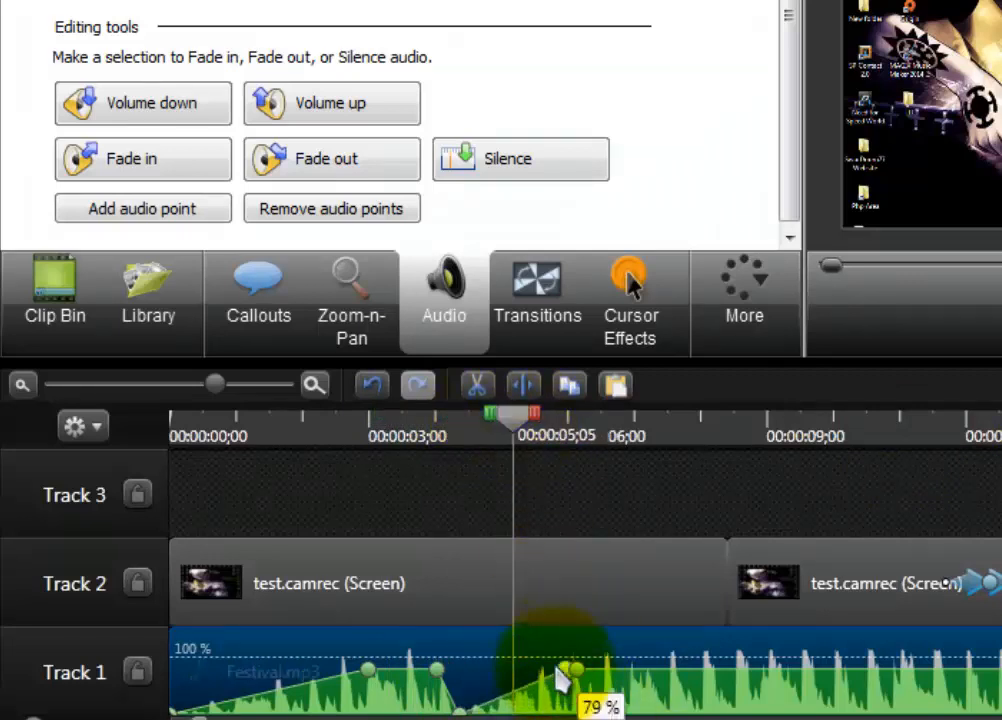
{"action": "left_click", "coordinate": [467, 705]}
{"action": "left_click", "coordinate": [487, 660]}
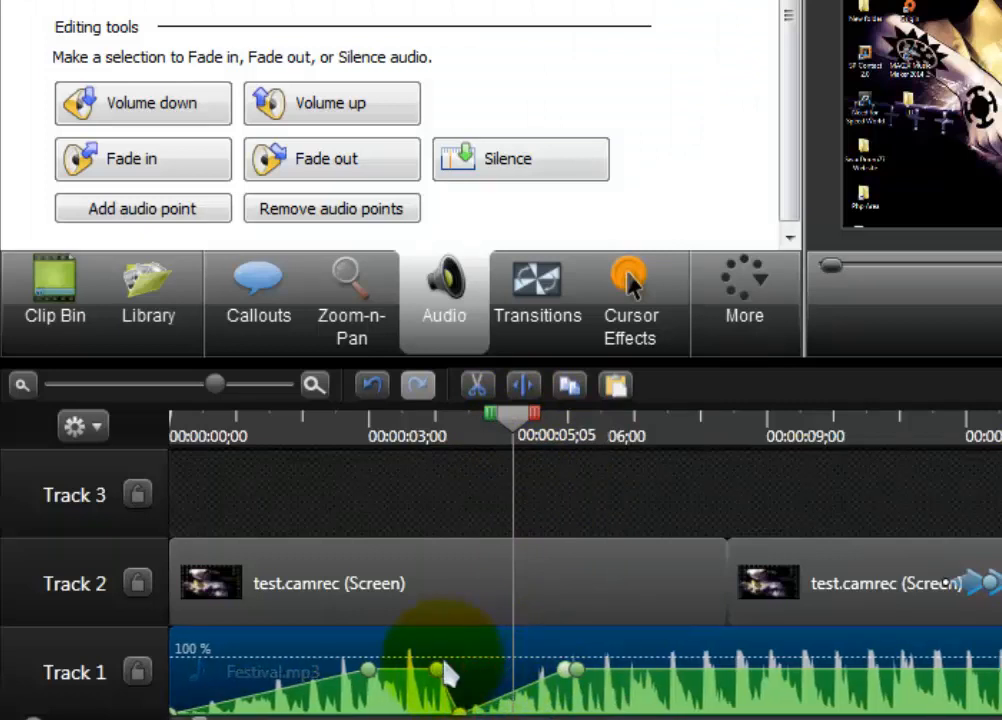
Step: Silence the whole Festival.mp3 clip, then raise its volume again in several Volume up steps
{"action": "left_click", "coordinate": [514, 175]}
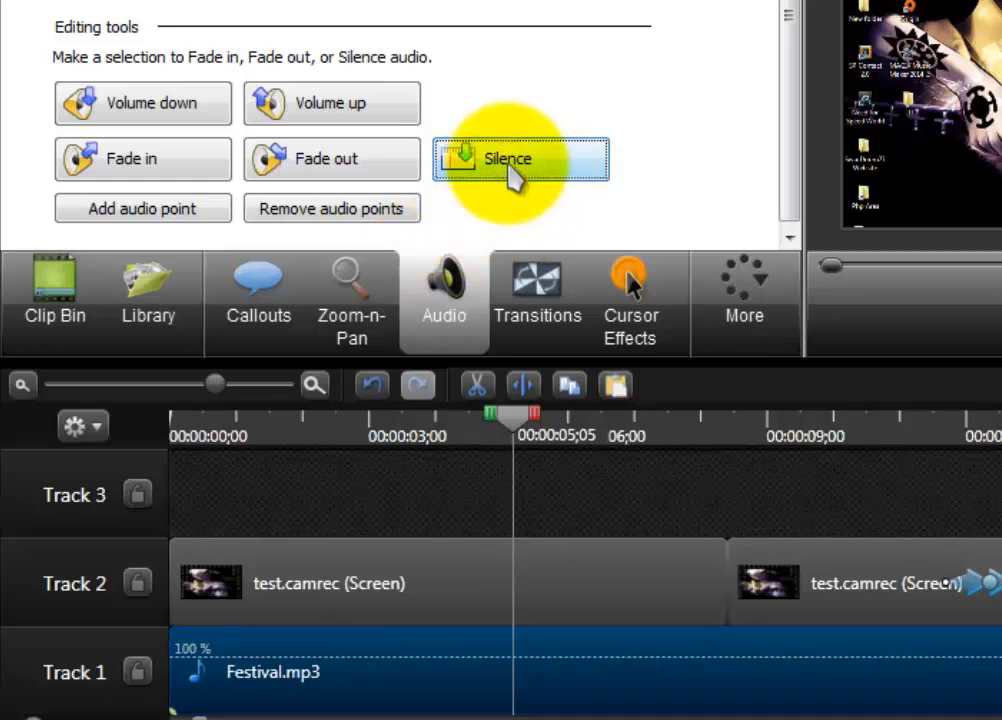
{"action": "left_click", "coordinate": [507, 165]}
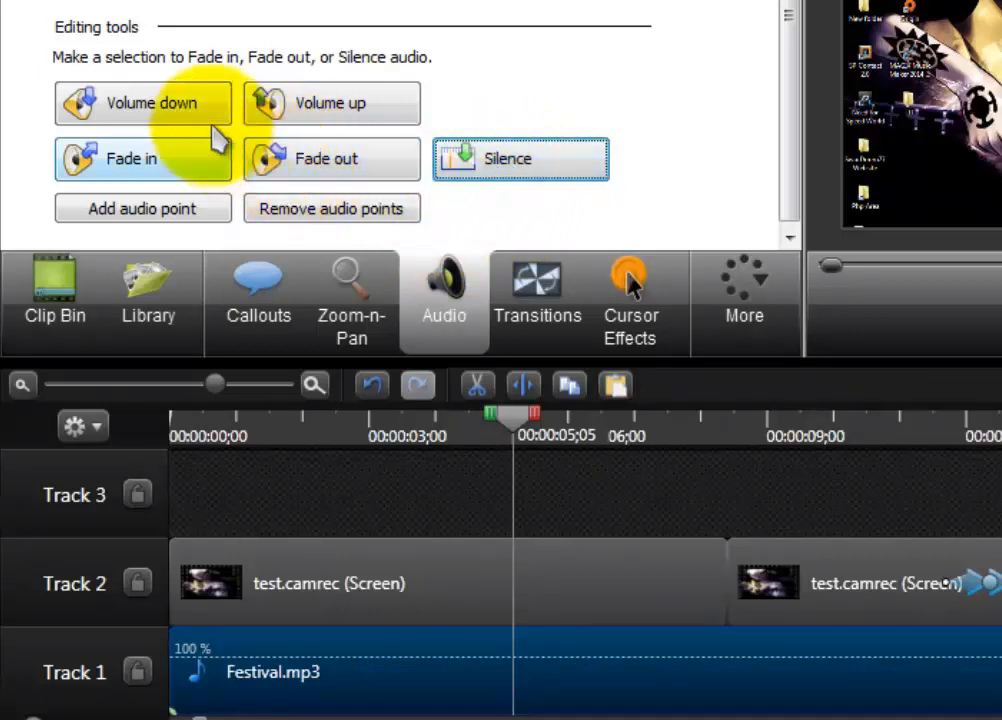
{"action": "left_click", "coordinate": [322, 108]}
{"action": "left_click", "coordinate": [322, 108]}
{"action": "left_click", "coordinate": [322, 108]}
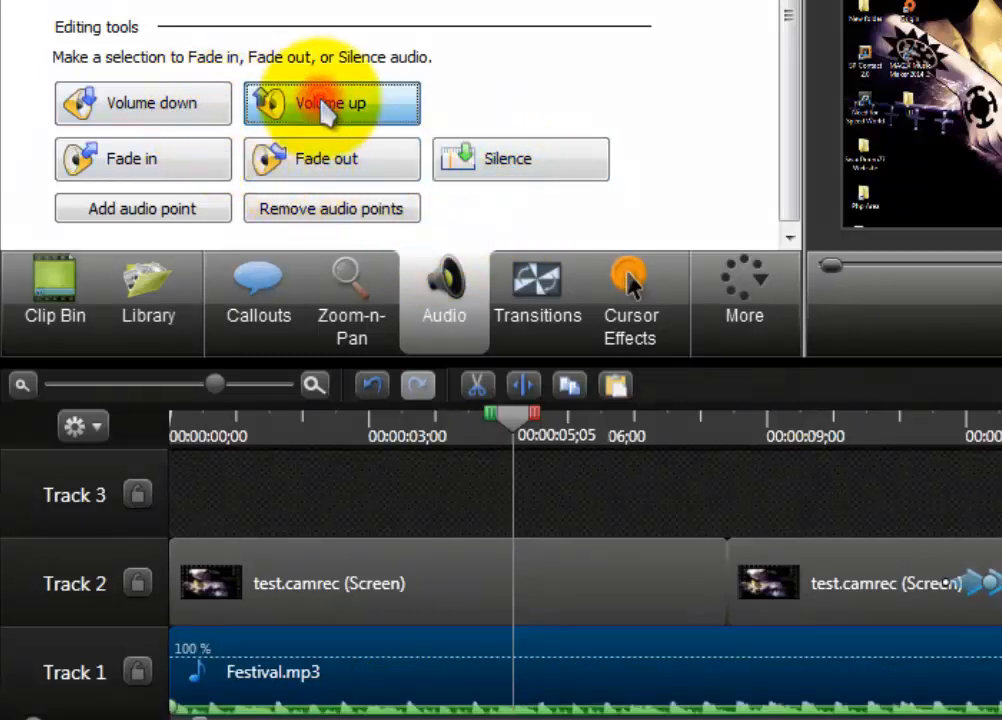
{"action": "left_click", "coordinate": [322, 108]}
{"action": "left_click", "coordinate": [322, 108]}
{"action": "left_click", "coordinate": [322, 108]}
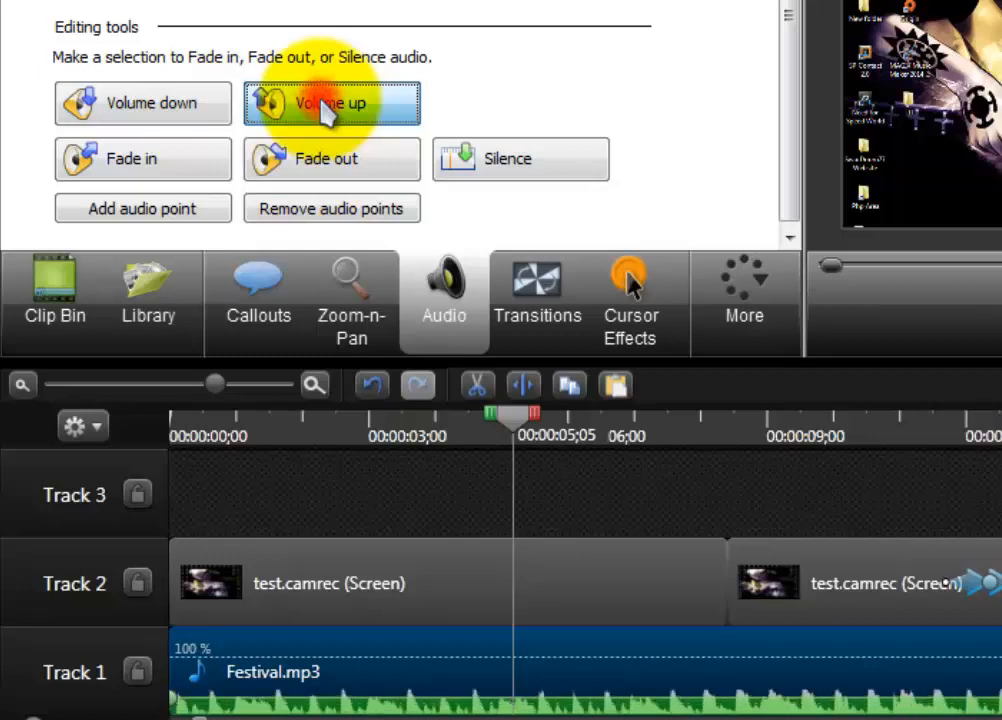
{"action": "left_click", "coordinate": [322, 108]}
Step: Split Festival.mp3 at 00:00:17;21, where the Track 2 video ends, and delete the remaining music after it
{"action": "left_click_drag", "start_coordinate": [508, 413], "coordinate": [920, 512]}
{"action": "left_click", "coordinate": [622, 648]}
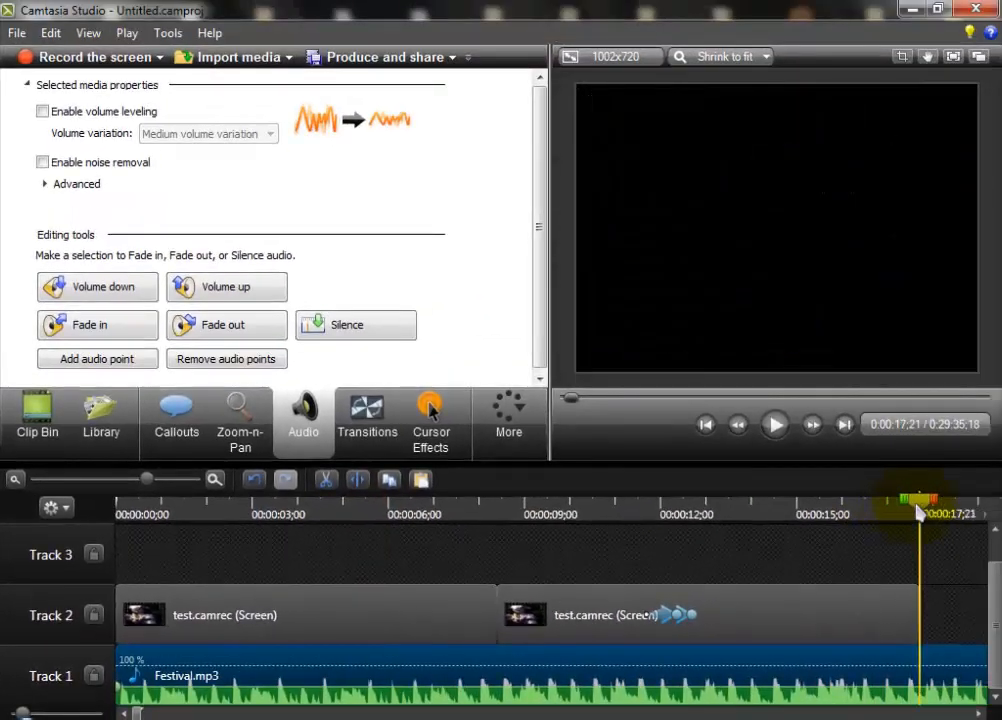
{"action": "left_click", "coordinate": [931, 671]}
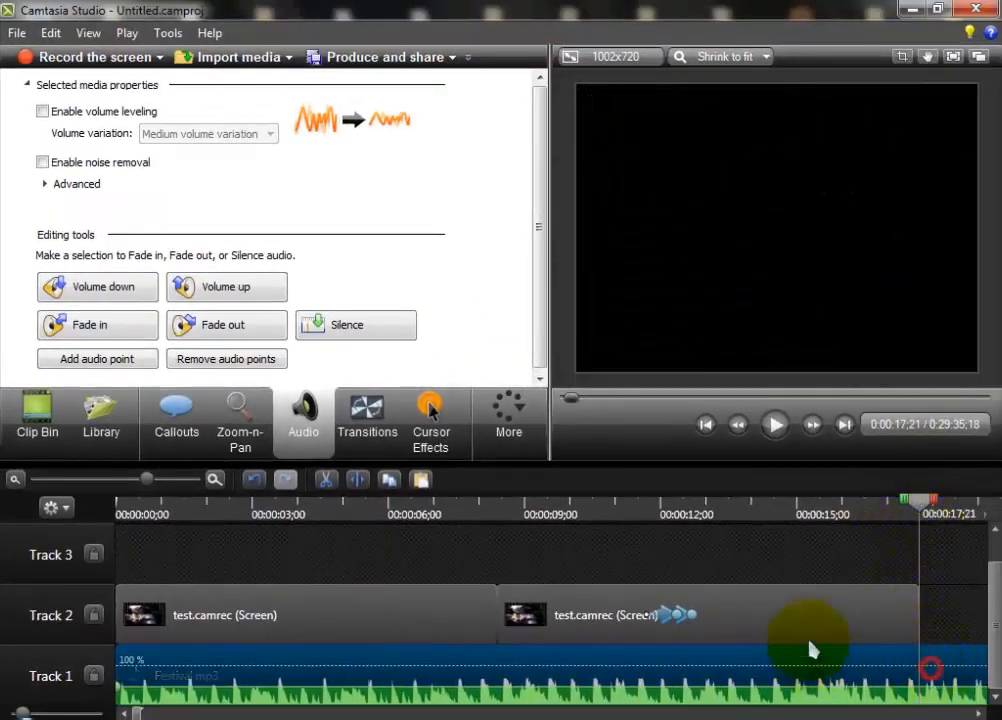
{"action": "left_click", "coordinate": [934, 659]}
{"action": "key", "text": "s"}
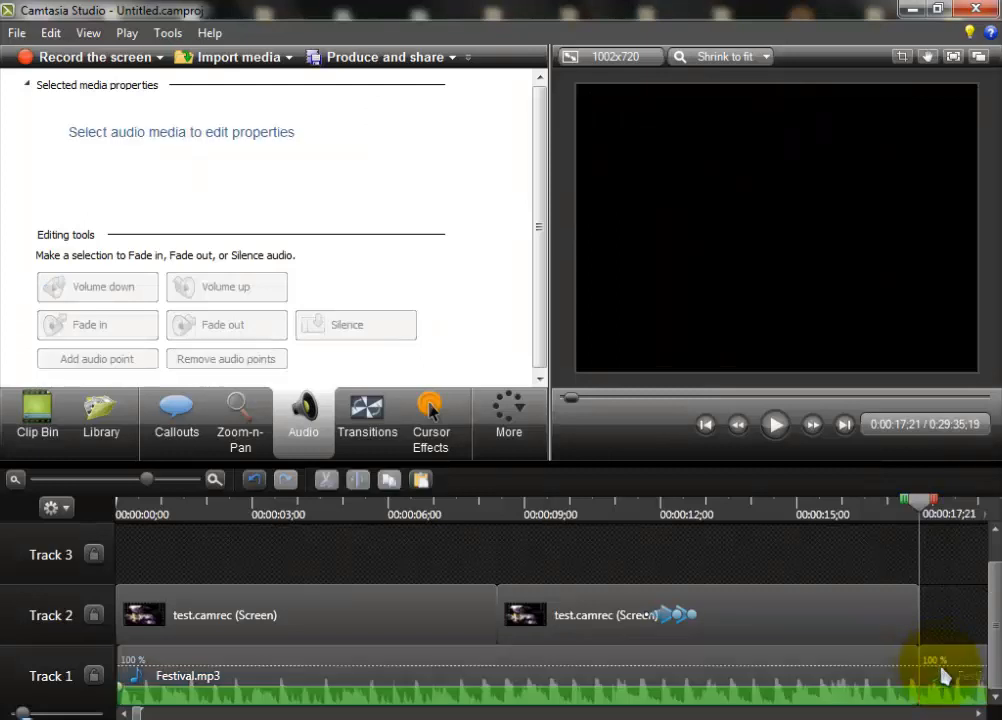
{"action": "left_click", "coordinate": [960, 676]}
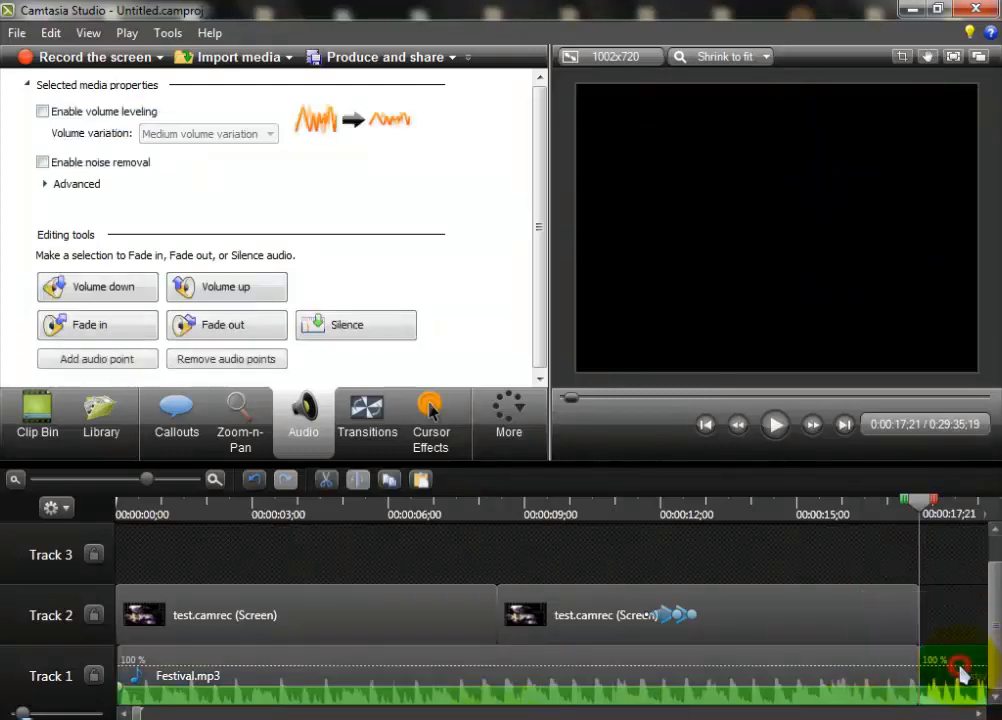
{"action": "key", "text": "Delete"}
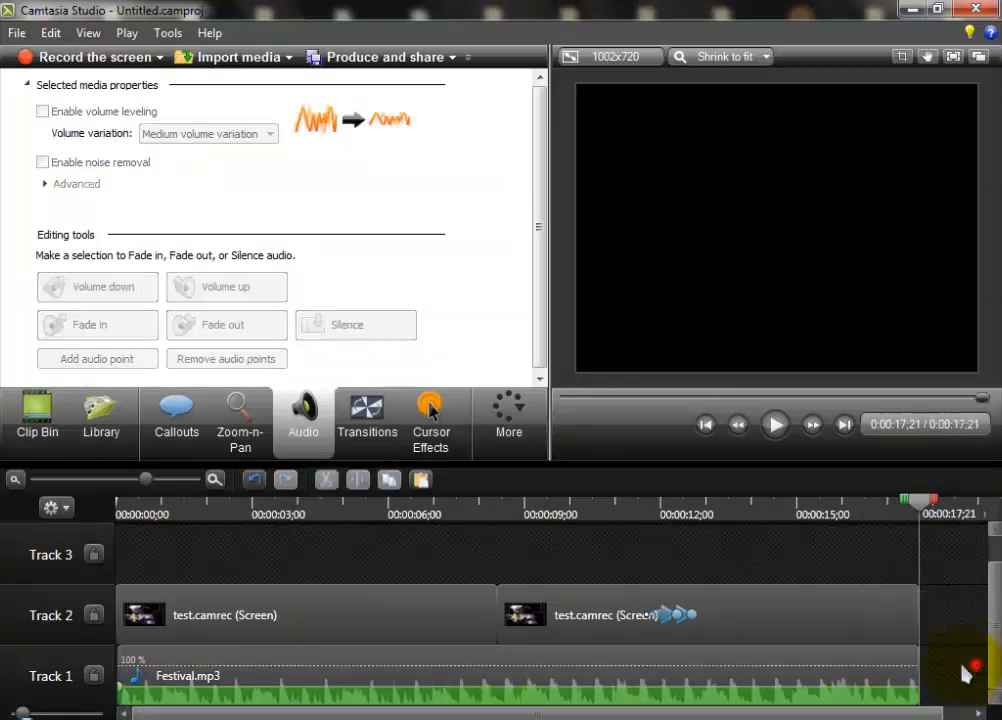
{"action": "mouse_move", "coordinate": [975, 664]}
{"action": "left_mouse_down"}
{"action": "mouse_move", "coordinate": [117, 588]}
{"action": "mouse_move", "coordinate": [505, 660]}
{"action": "mouse_move", "coordinate": [986, 648]}
{"action": "left_mouse_up"}
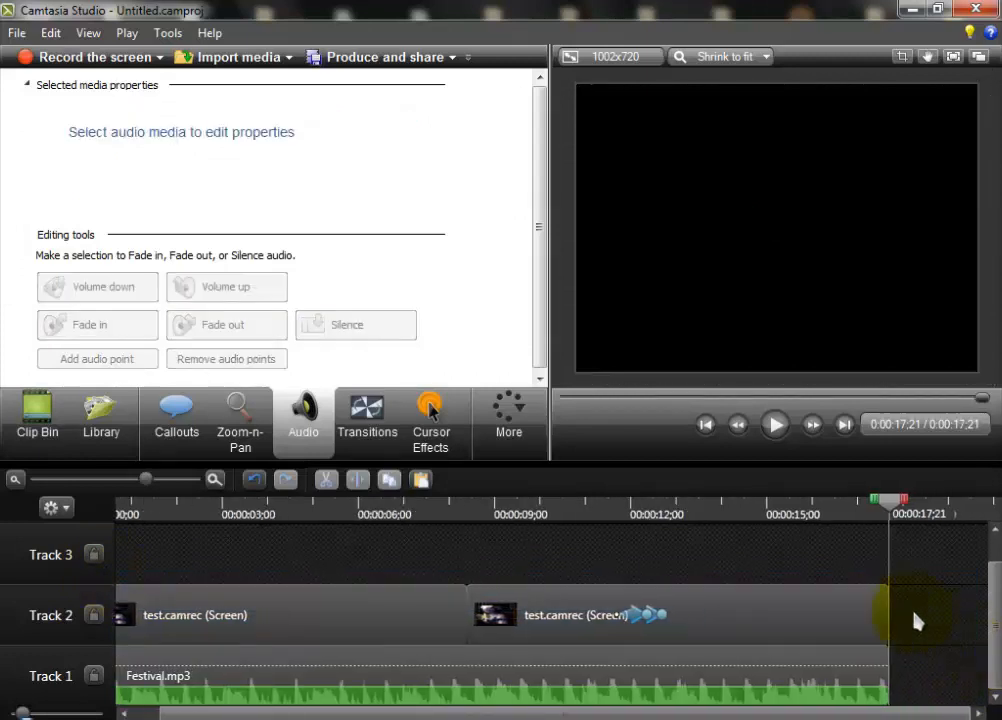
Step: Apply a fade-out to the end of Festival.mp3 and play the timeline to preview it
{"action": "left_click_drag", "start_coordinate": [887, 641], "coordinate": [936, 630]}
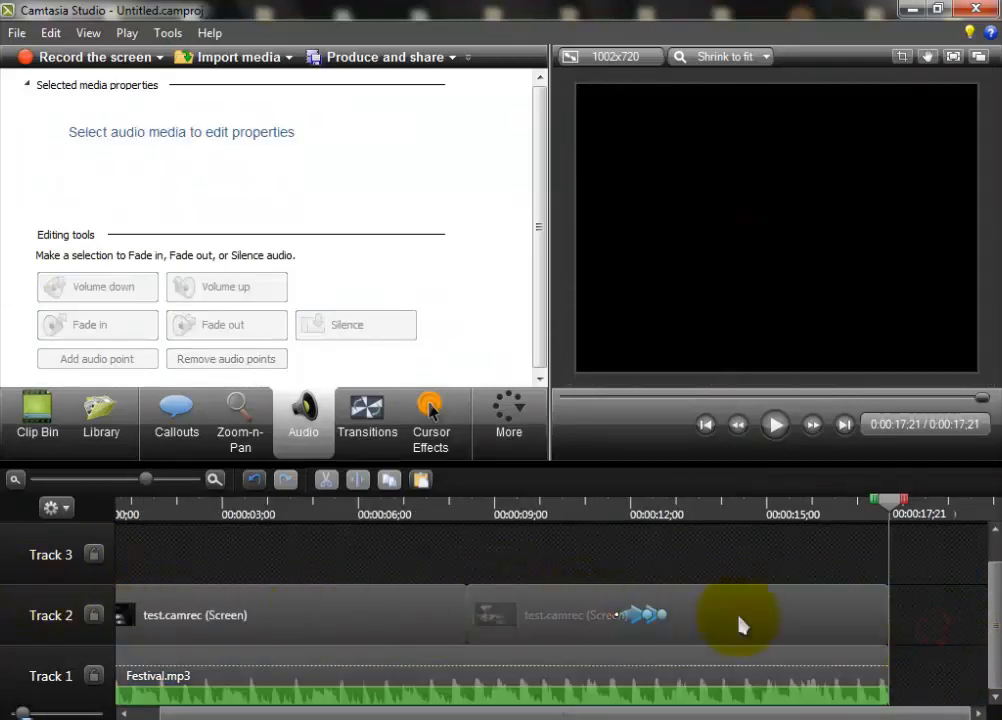
{"action": "left_click", "coordinate": [787, 668]}
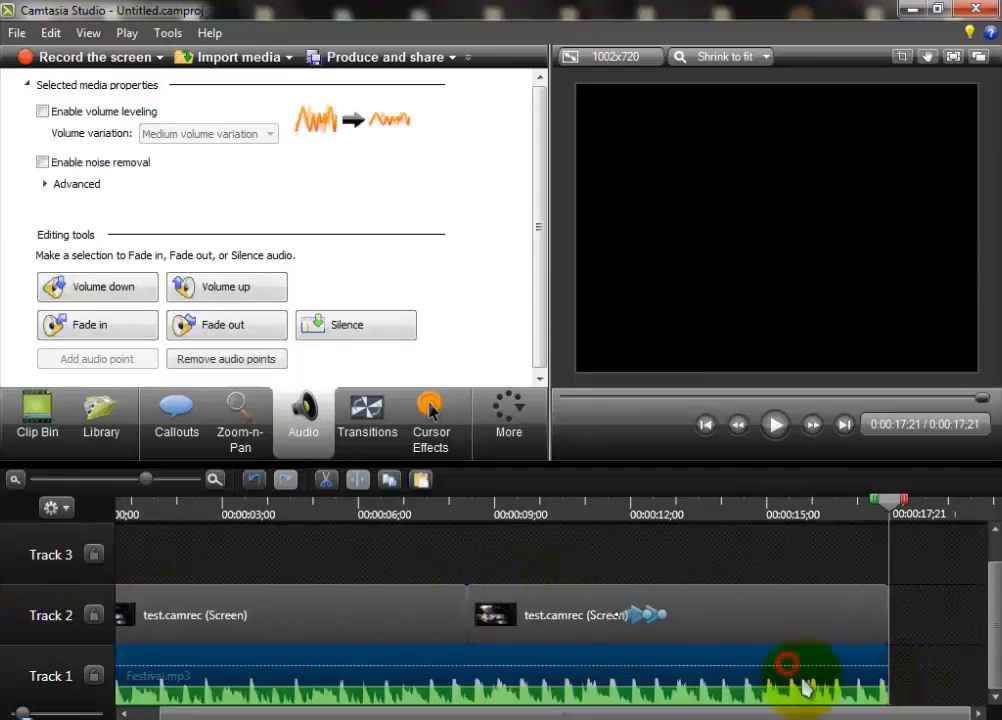
{"action": "left_click", "coordinate": [250, 324]}
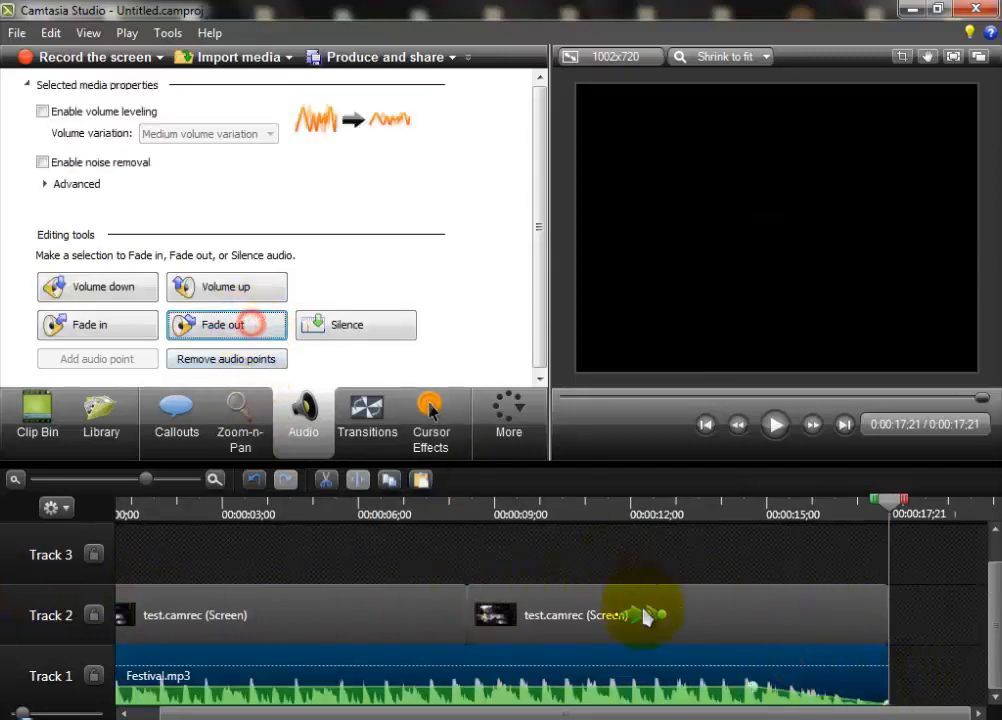
{"action": "left_click", "coordinate": [609, 506]}
{"action": "left_click", "coordinate": [776, 424]}
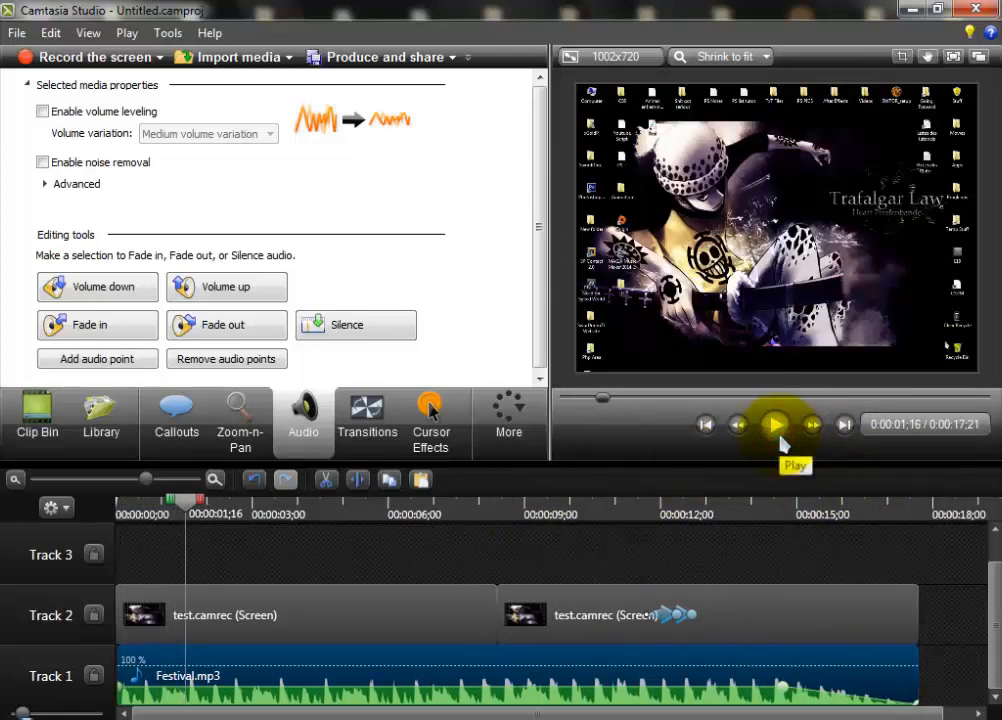
Step: Switch to the desktop and open the Intro folder inside the PS PICS folder
{"action": "left_click", "coordinate": [914, 9]}
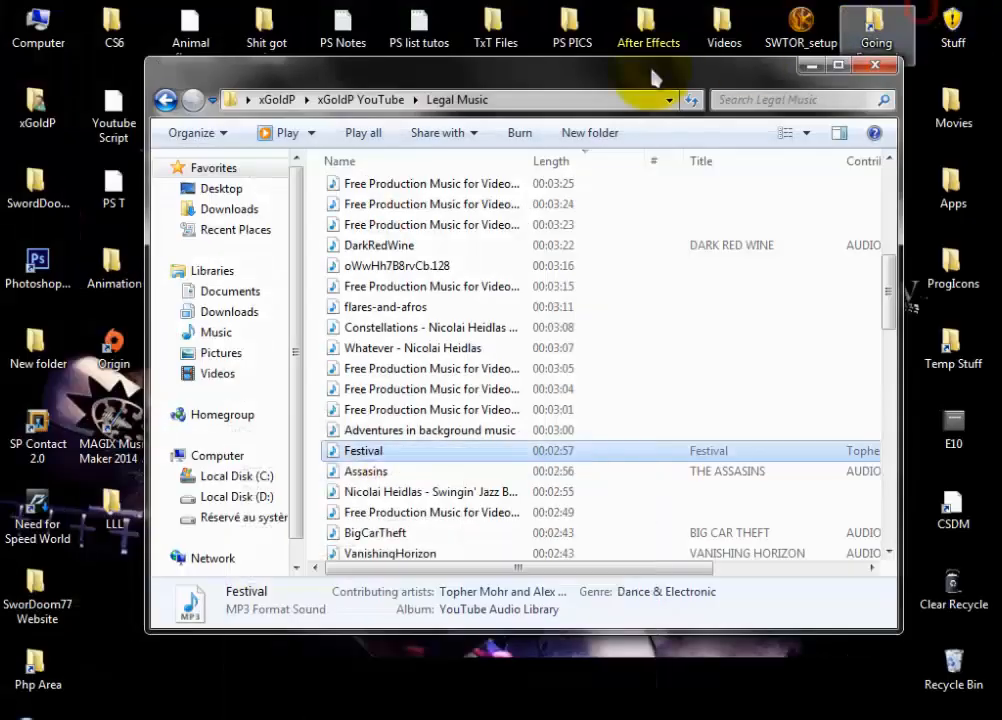
{"action": "left_click", "coordinate": [800, 72]}
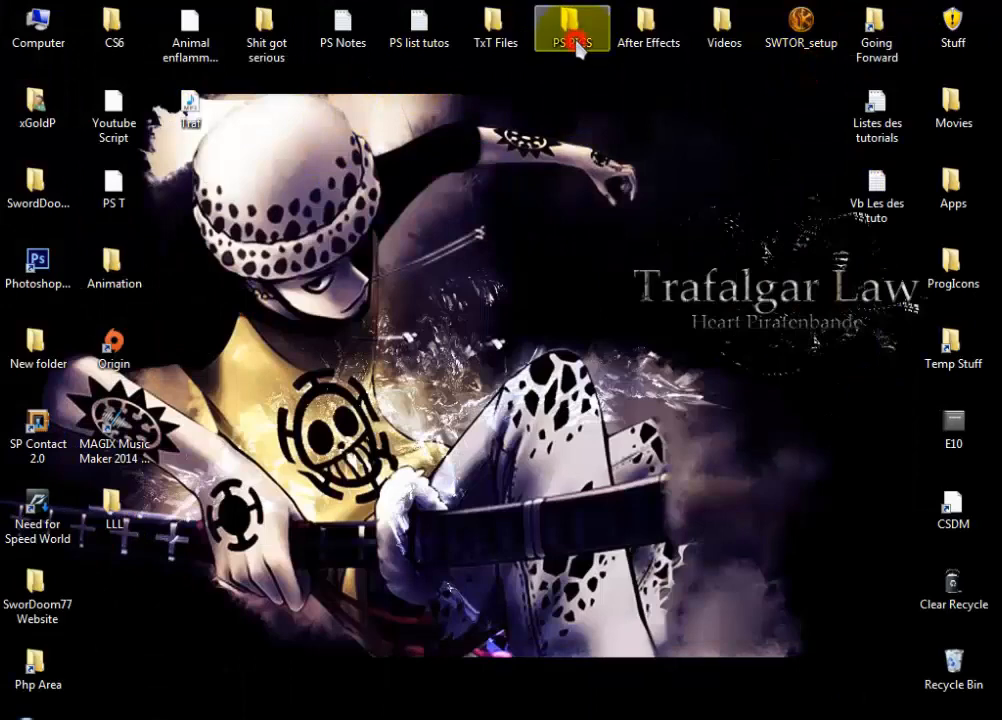
{"action": "double_click", "coordinate": [572, 40]}
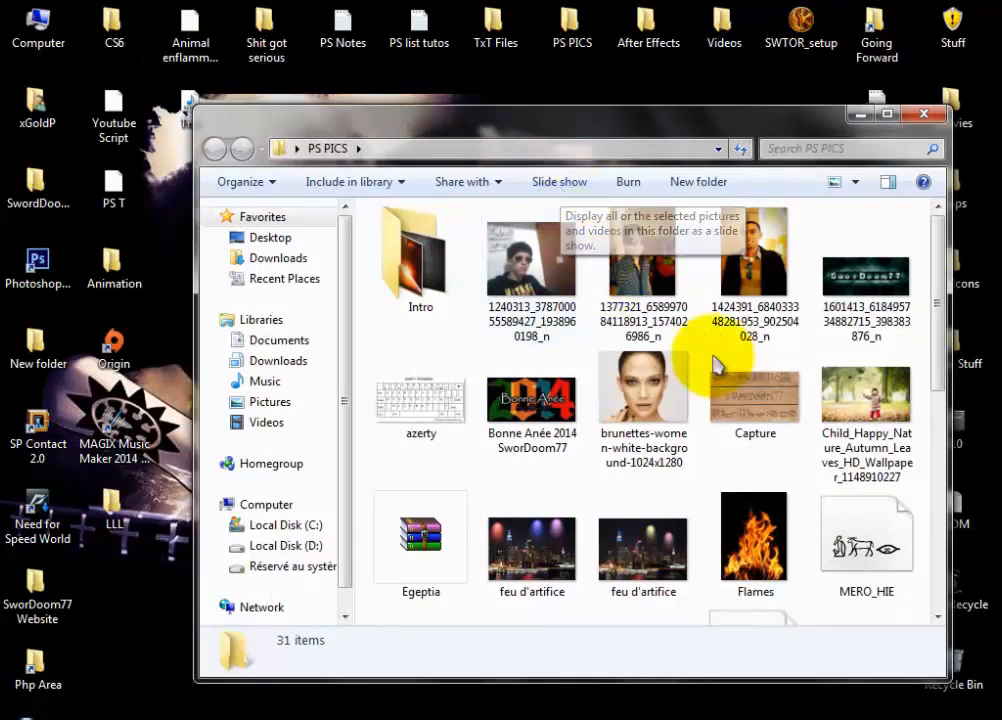
{"action": "left_click_drag", "start_coordinate": [938, 360], "coordinate": [936, 572]}
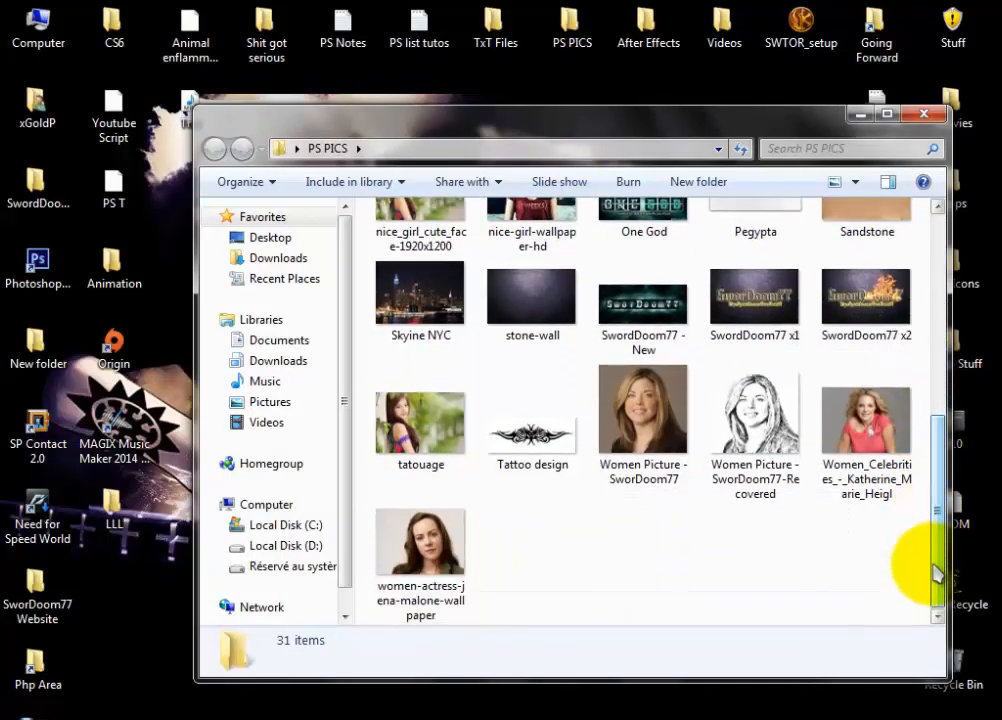
{"action": "left_click_drag", "start_coordinate": [937, 560], "coordinate": [936, 358]}
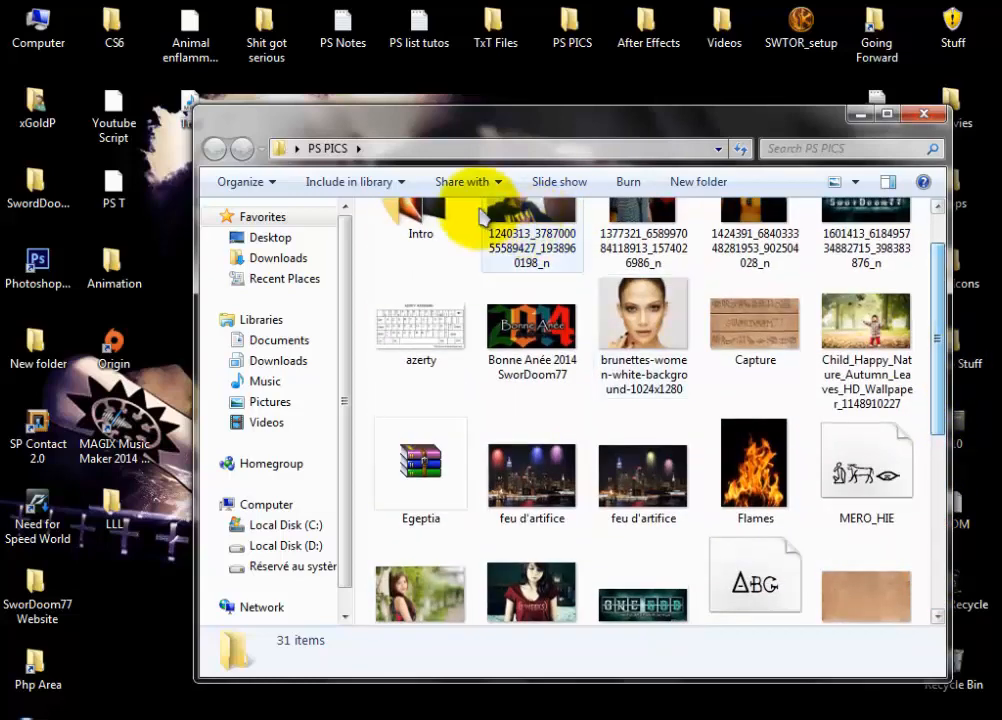
{"action": "left_click", "coordinate": [420, 232]}
{"action": "double_click", "coordinate": [423, 232]}
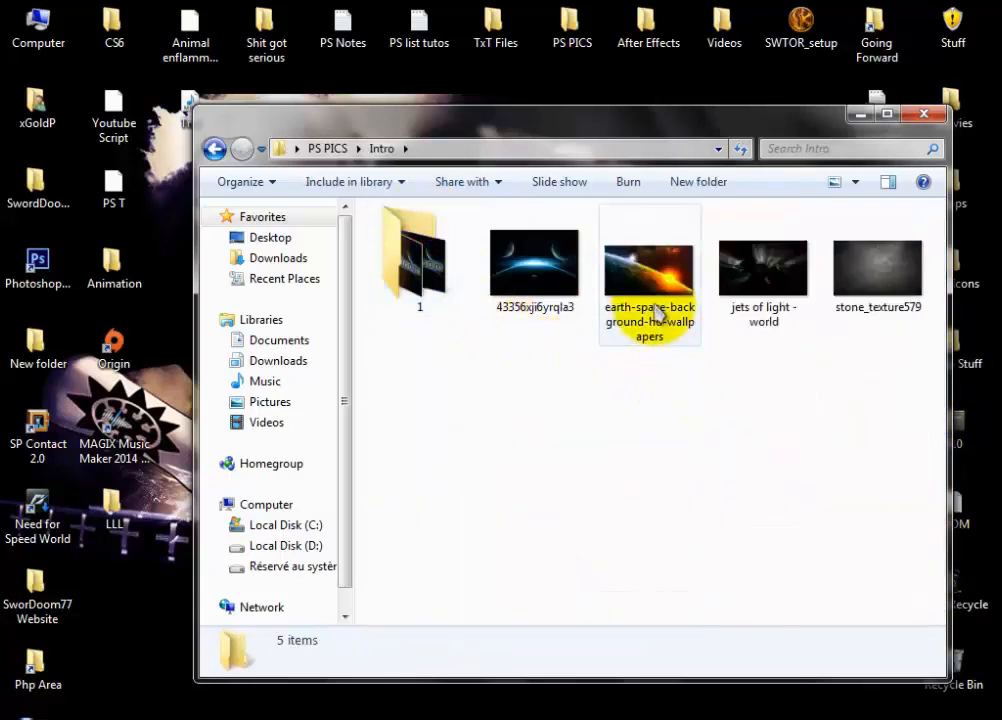
Step: Import the earth-space-background-hd-wallpapers image from the Intro folder into Camtasia's Clip Bin
{"action": "mouse_move", "coordinate": [659, 276]}
{"action": "left_mouse_down"}
{"action": "mouse_move", "coordinate": [488, 553]}
{"action": "mouse_move", "coordinate": [650, 285]}
{"action": "left_mouse_up"}
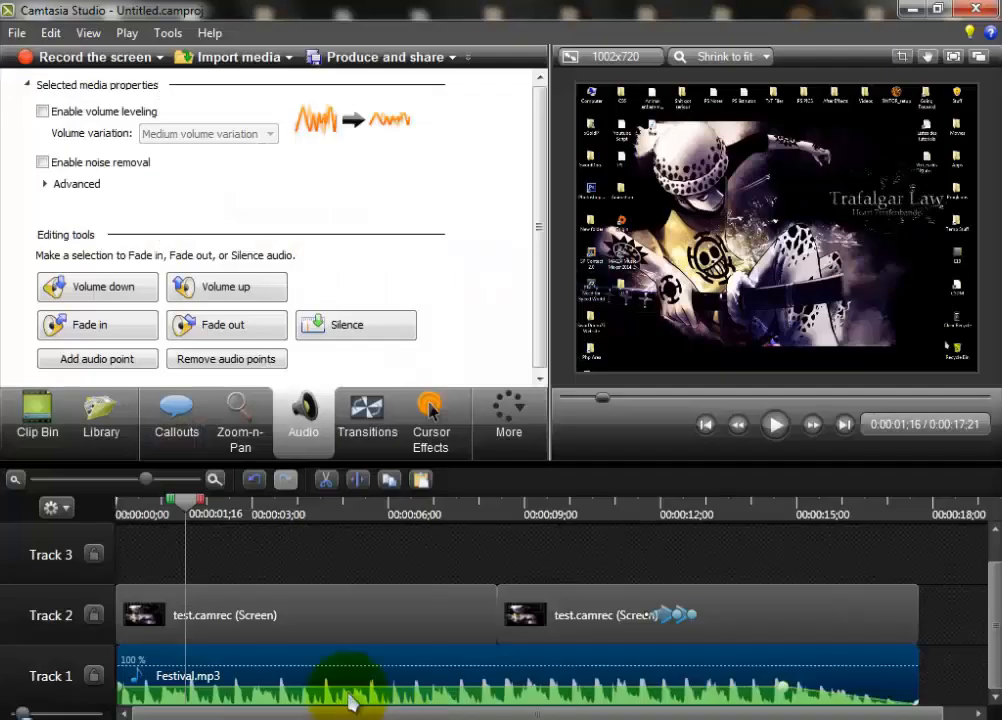
{"action": "left_click", "coordinate": [36, 431]}
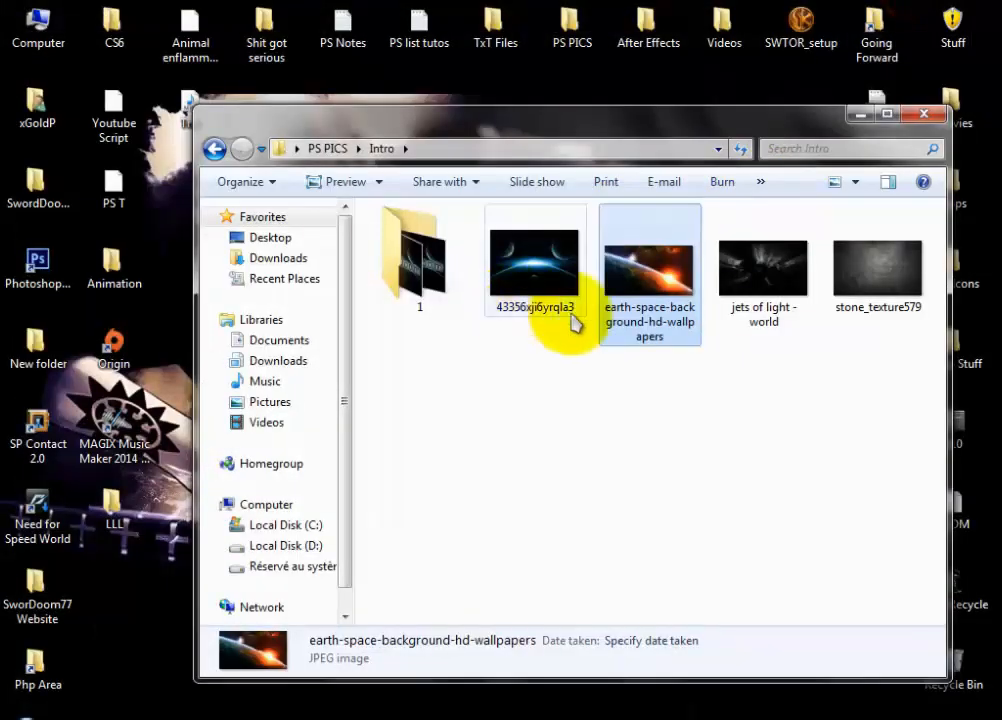
{"action": "left_click_drag", "start_coordinate": [671, 304], "coordinate": [400, 718]}
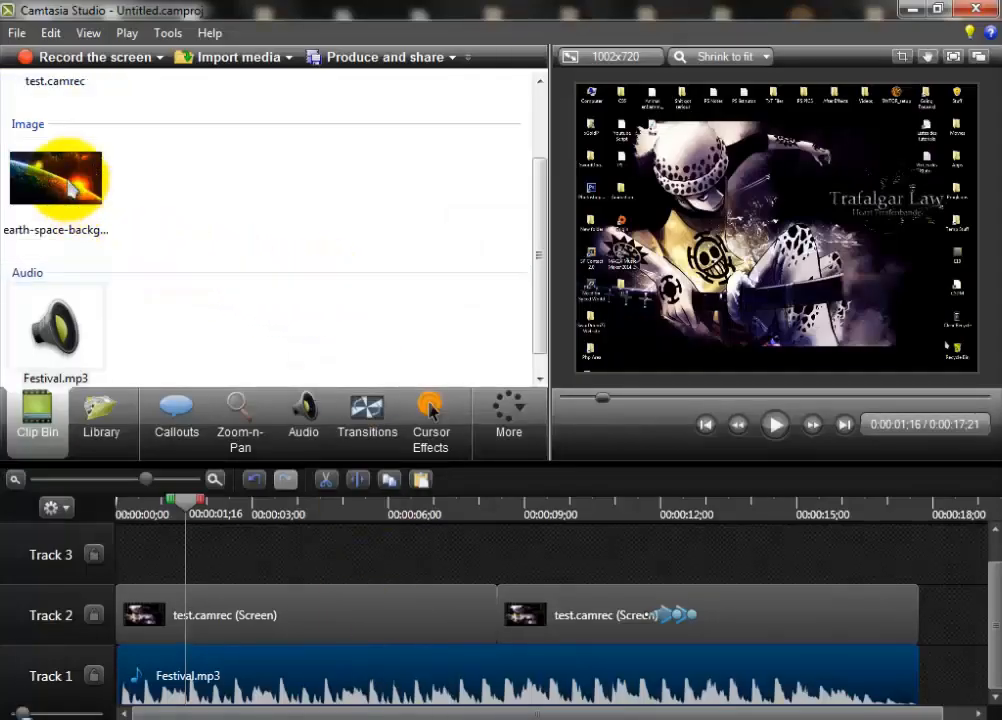
Step: Place the earth-space-background-hd-wallpapers image on Track 3 starting at 00:00:01;16
{"action": "left_click", "coordinate": [35, 195]}
{"action": "left_click_drag", "start_coordinate": [35, 195], "coordinate": [220, 550]}
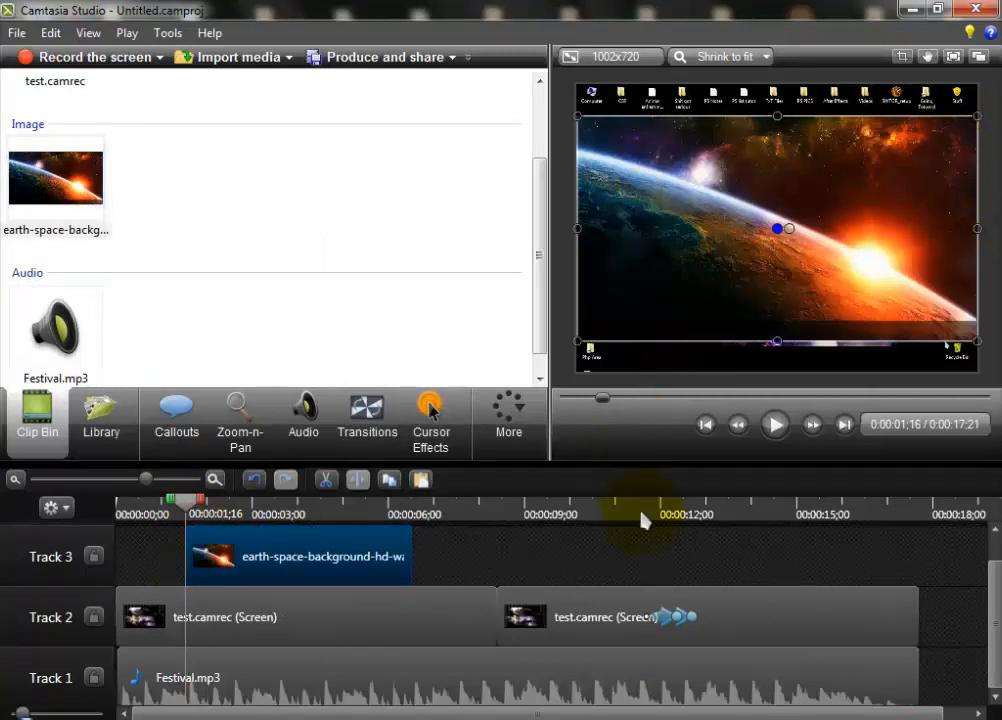
{"action": "left_click_drag", "start_coordinate": [997, 586], "coordinate": [997, 568]}
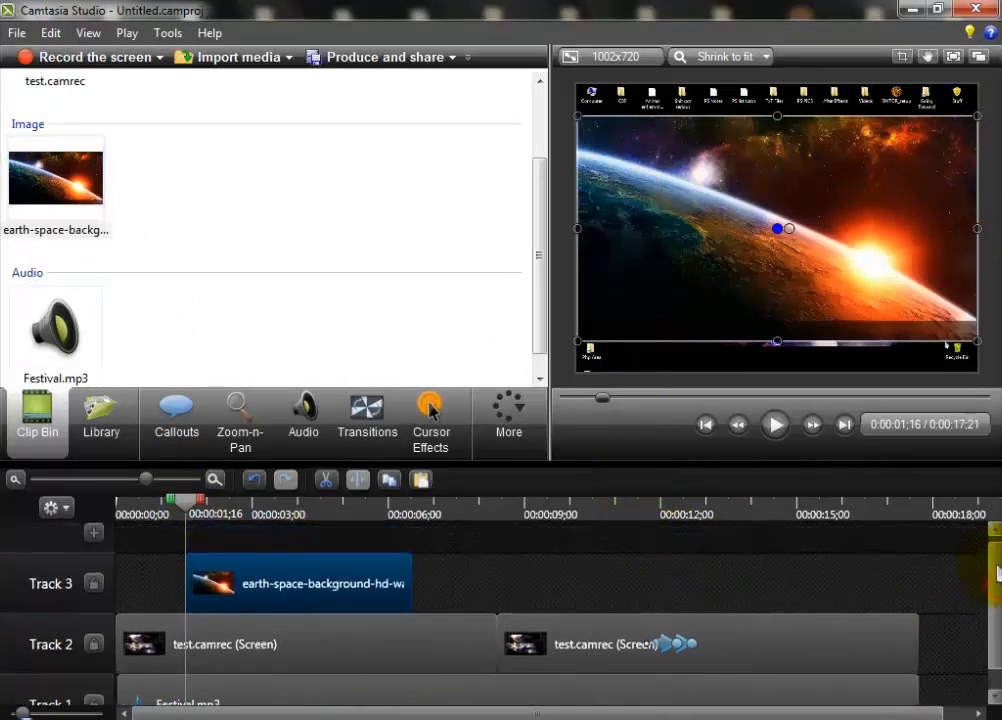
{"action": "key", "text": "Delete"}
{"action": "left_click", "coordinate": [458, 586]}
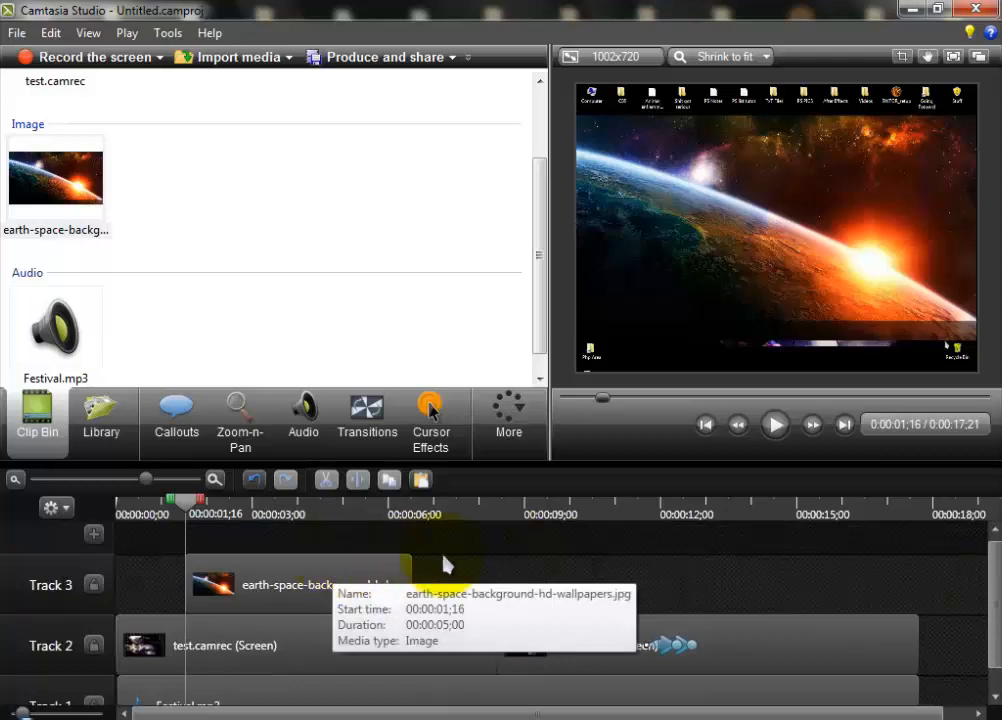
{"action": "left_click", "coordinate": [447, 555]}
{"action": "left_click", "coordinate": [336, 580]}
{"action": "left_click", "coordinate": [428, 545]}
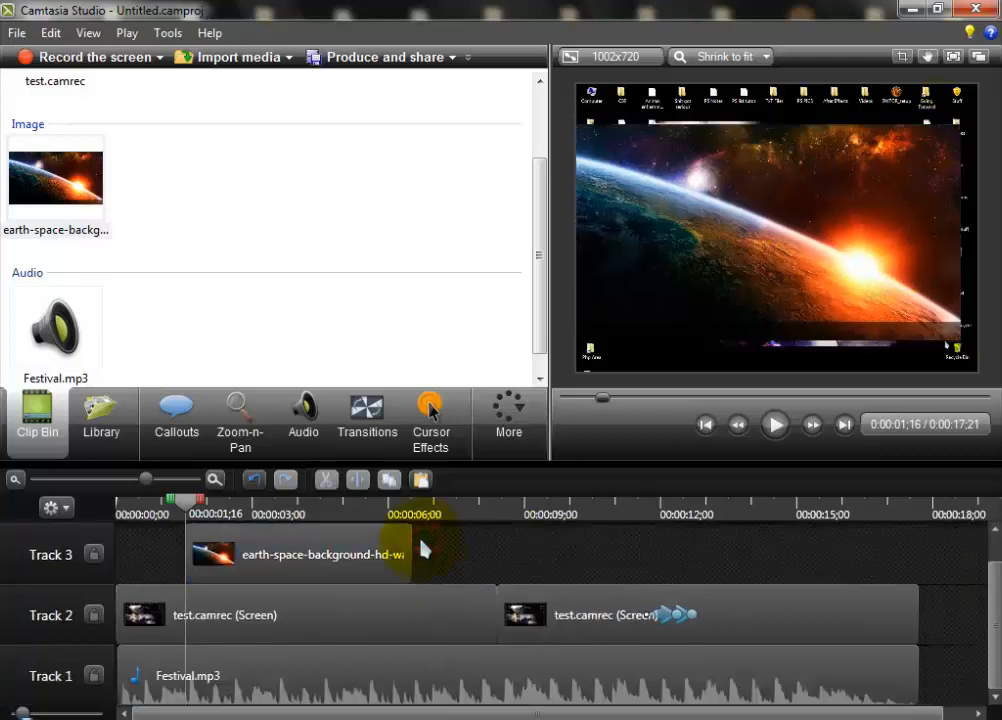
Step: Shrink the space image to about half size in the canvas's upper-left corner, then enlarge it to nearly the full canvas width
{"action": "left_click", "coordinate": [280, 563]}
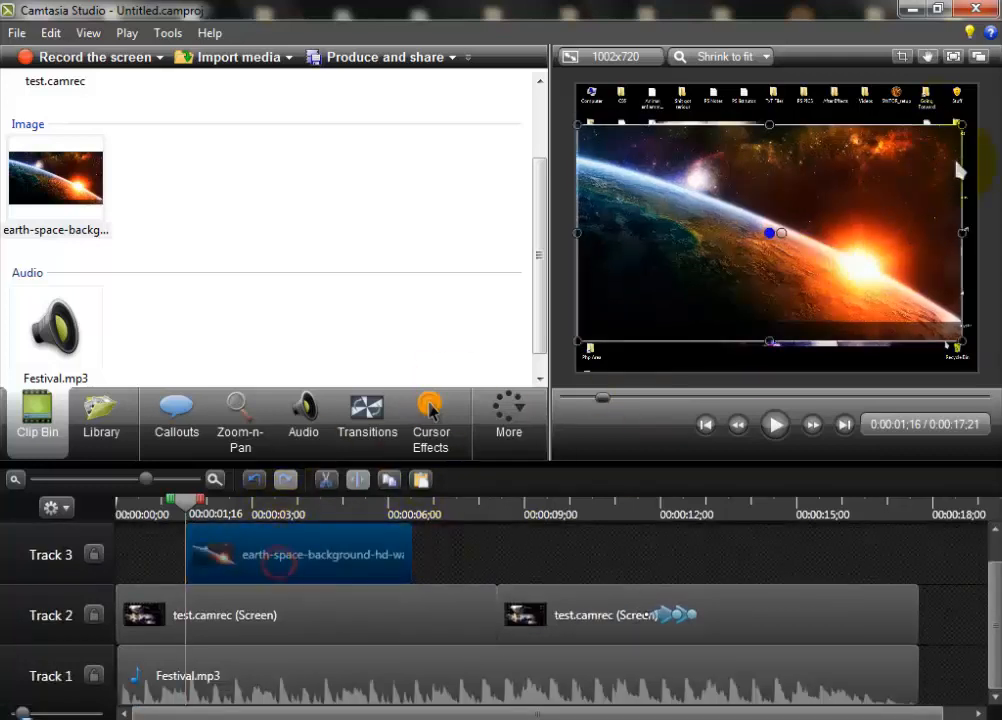
{"action": "left_click_drag", "start_coordinate": [962, 123], "coordinate": [772, 231]}
{"action": "left_click_drag", "start_coordinate": [676, 253], "coordinate": [624, 123]}
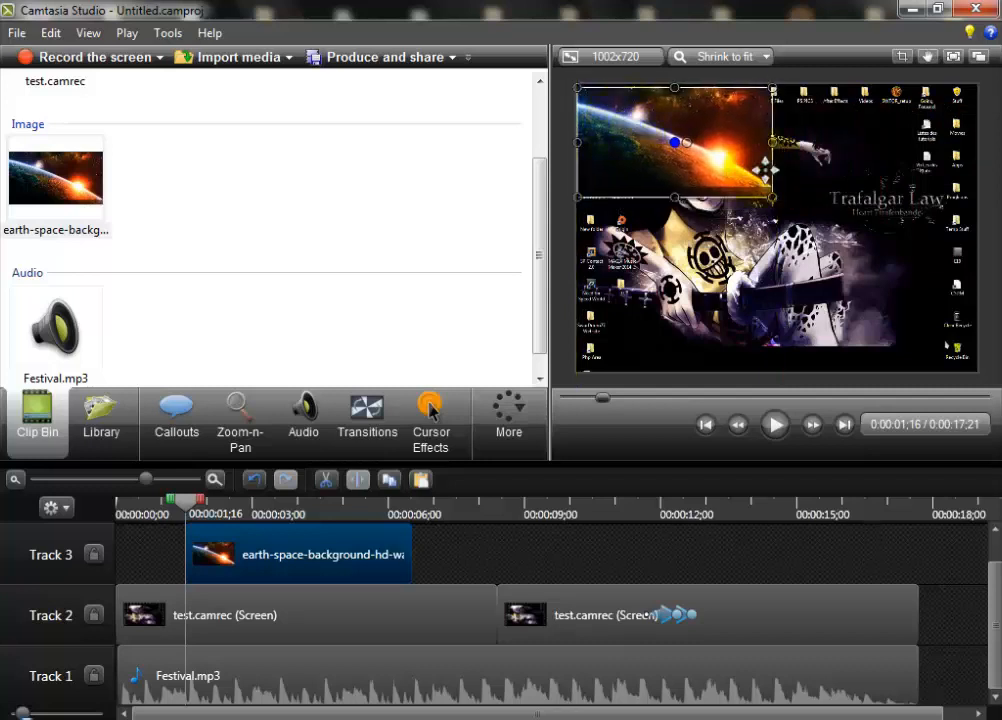
{"action": "left_click_drag", "start_coordinate": [772, 197], "coordinate": [968, 308]}
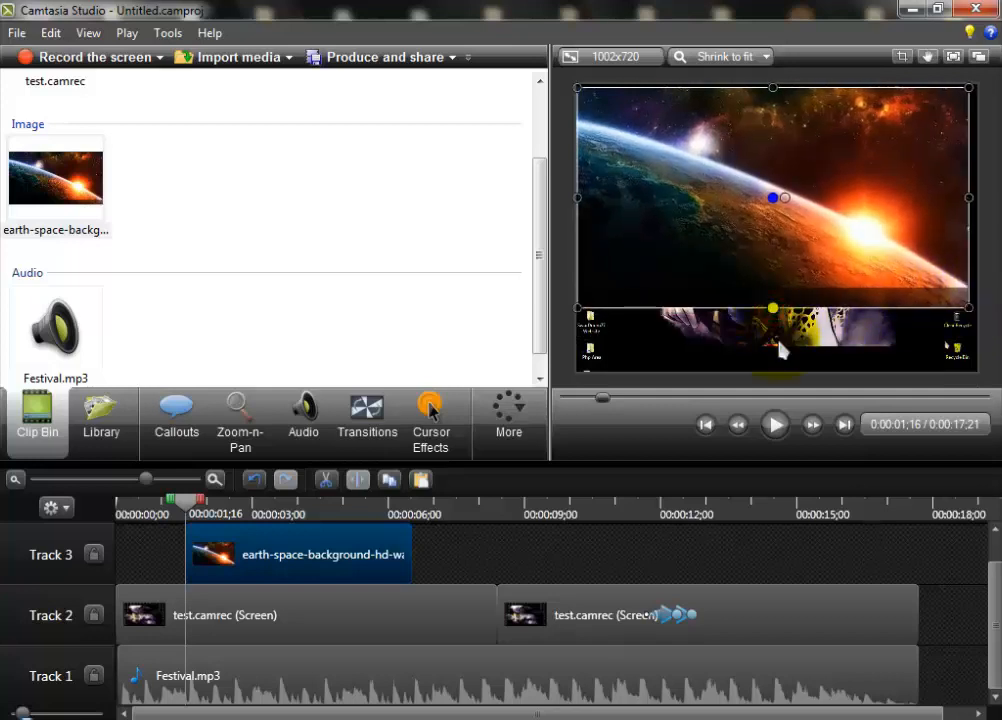
{"action": "left_click_drag", "start_coordinate": [773, 308], "coordinate": [777, 341]}
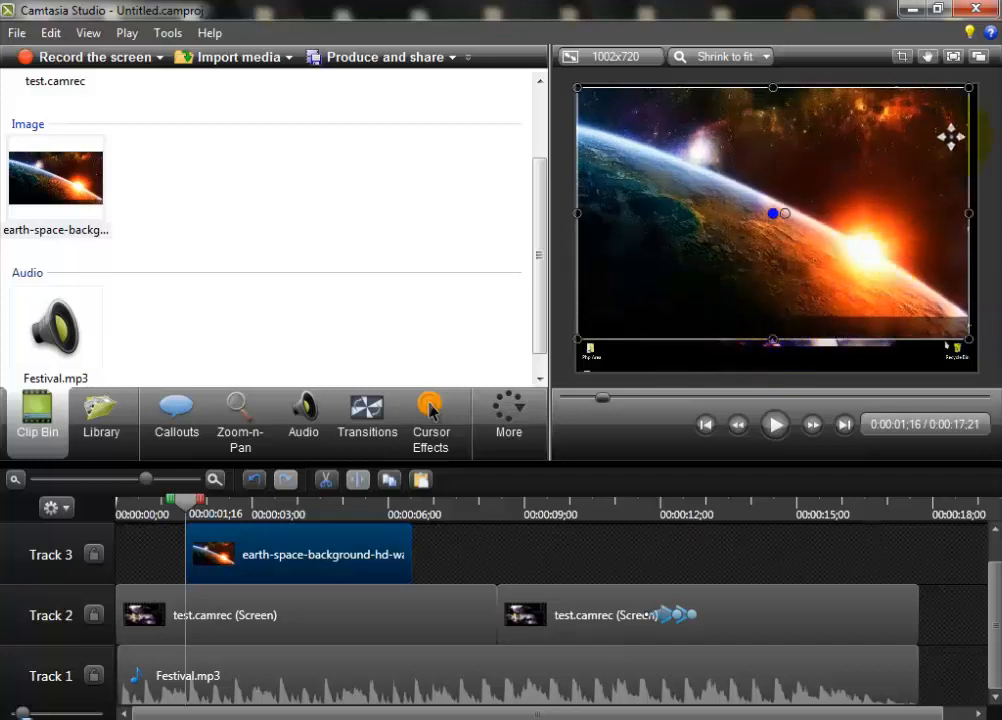
Step: Shrink the space image from its upper-right corner and delete the image clip from Track 3
{"action": "left_click_drag", "start_coordinate": [968, 88], "coordinate": [889, 139]}
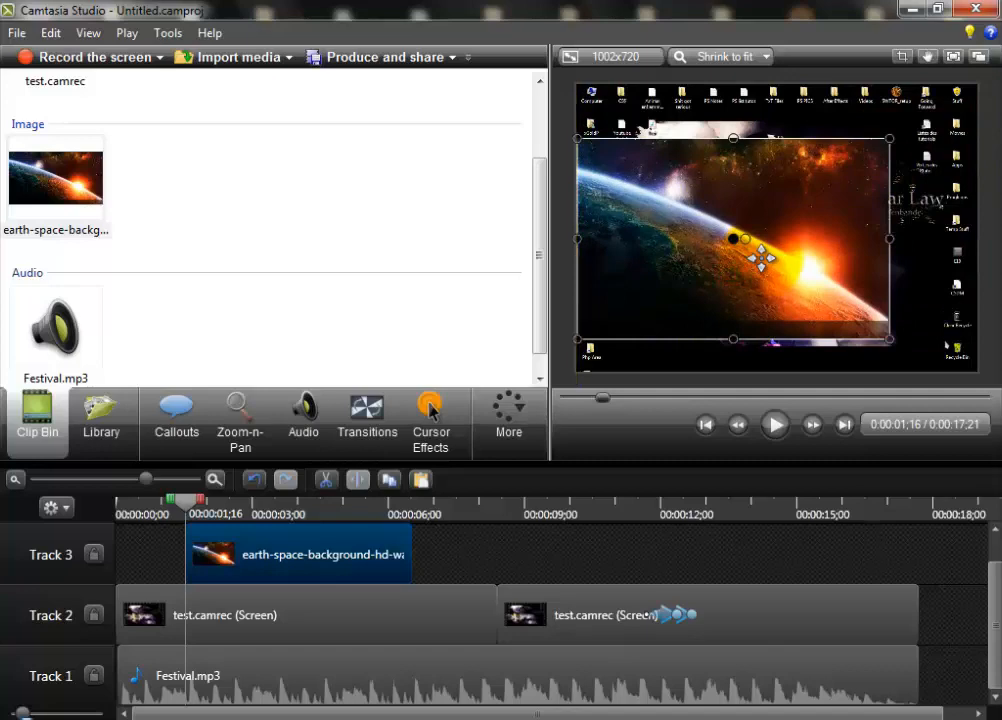
{"action": "key", "text": "Delete"}
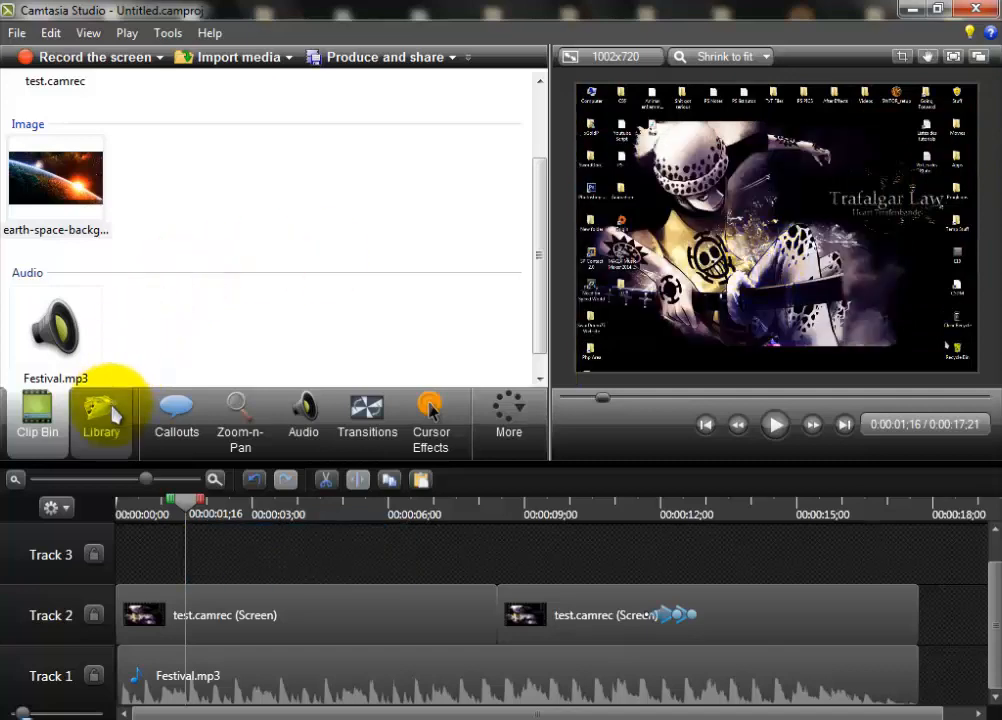
Step: Examine the music and theme folders in the media Library, including Theme - Calling Lights
{"action": "left_click", "coordinate": [105, 410]}
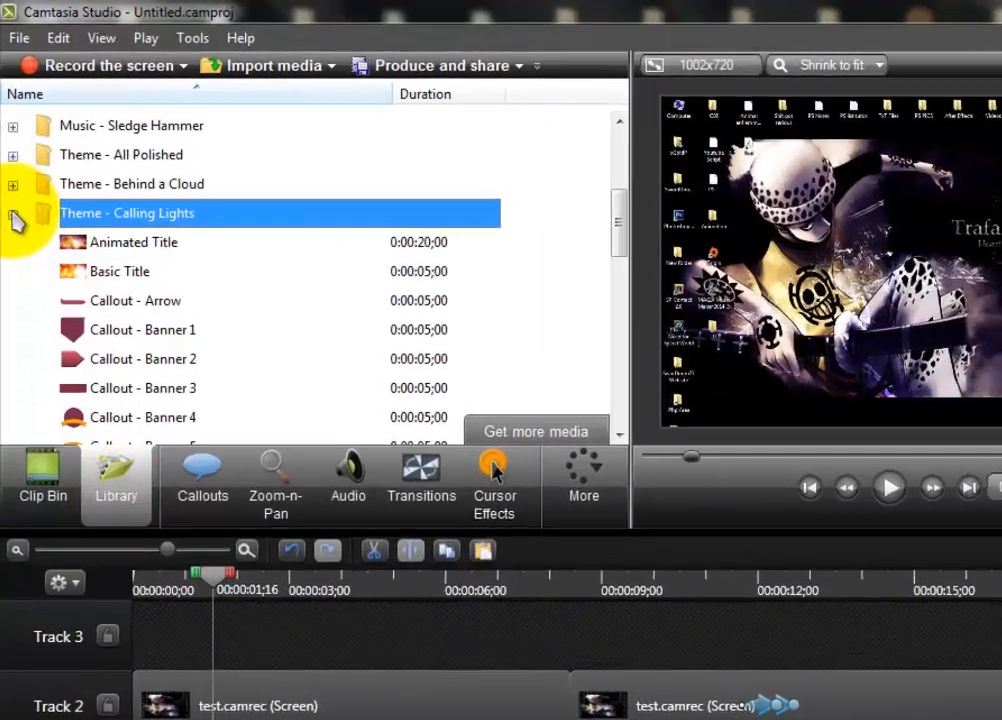
{"action": "left_click", "coordinate": [12, 187]}
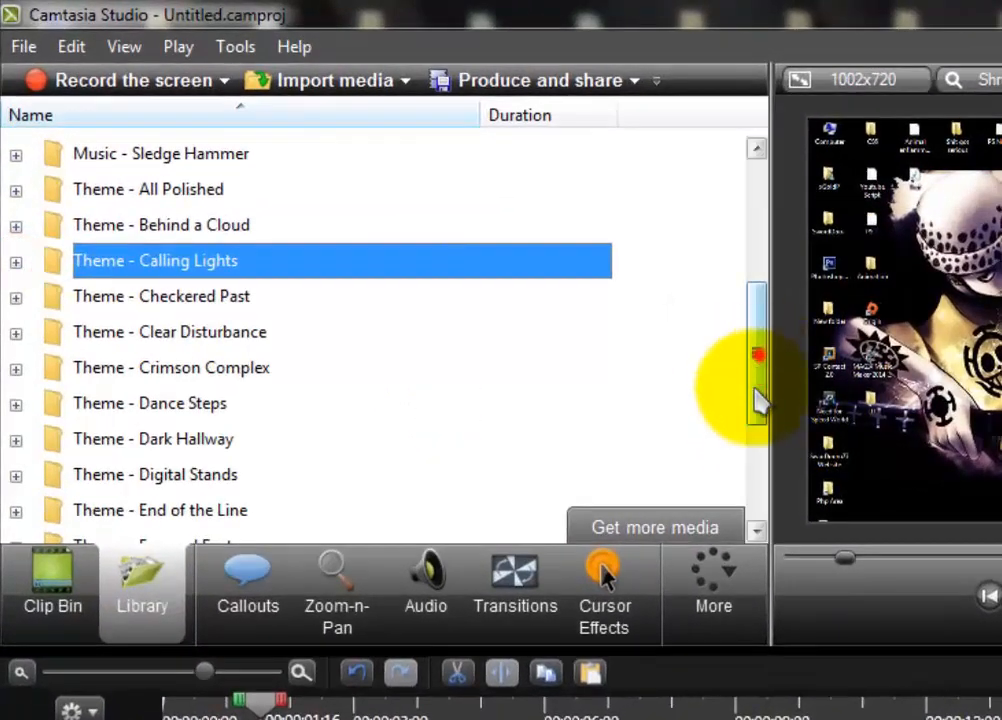
{"action": "left_click_drag", "start_coordinate": [757, 400], "coordinate": [752, 487]}
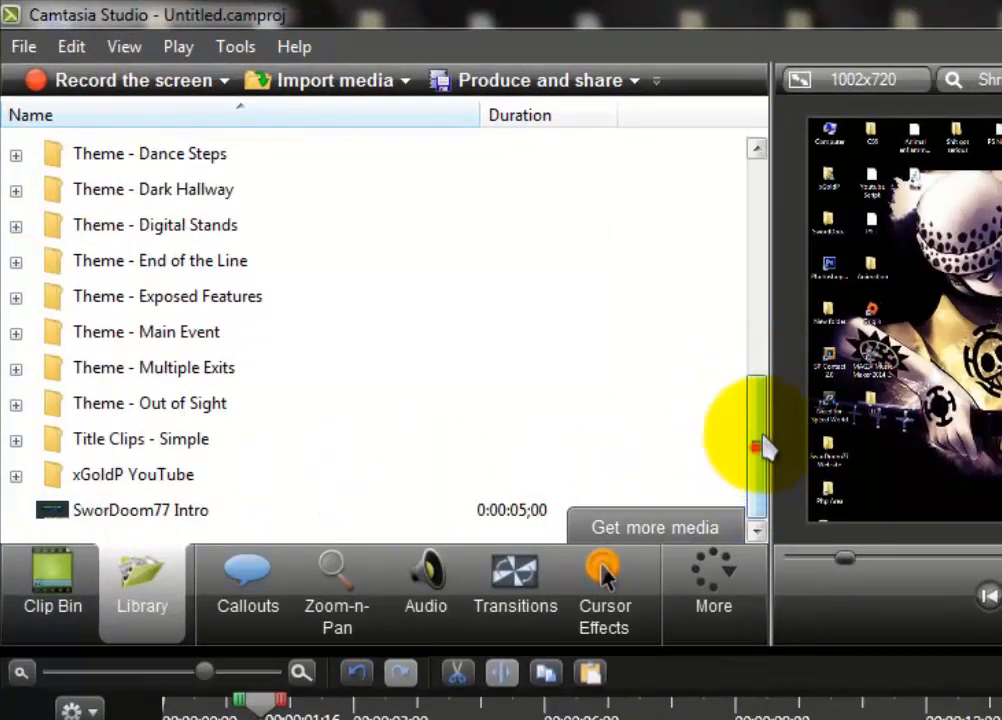
{"action": "scroll", "coordinate": [757, 448], "scroll_direction": "up", "scroll_amount": 4}
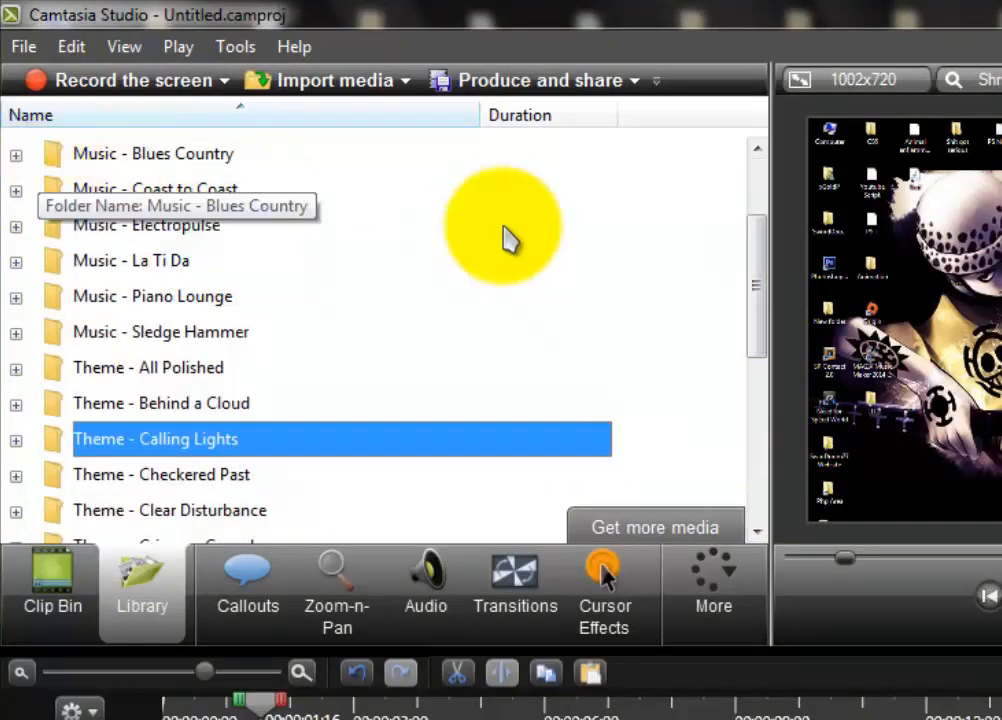
{"action": "scroll", "coordinate": [505, 237], "scroll_direction": "up", "scroll_amount": 1}
{"action": "left_click", "coordinate": [170, 606]}
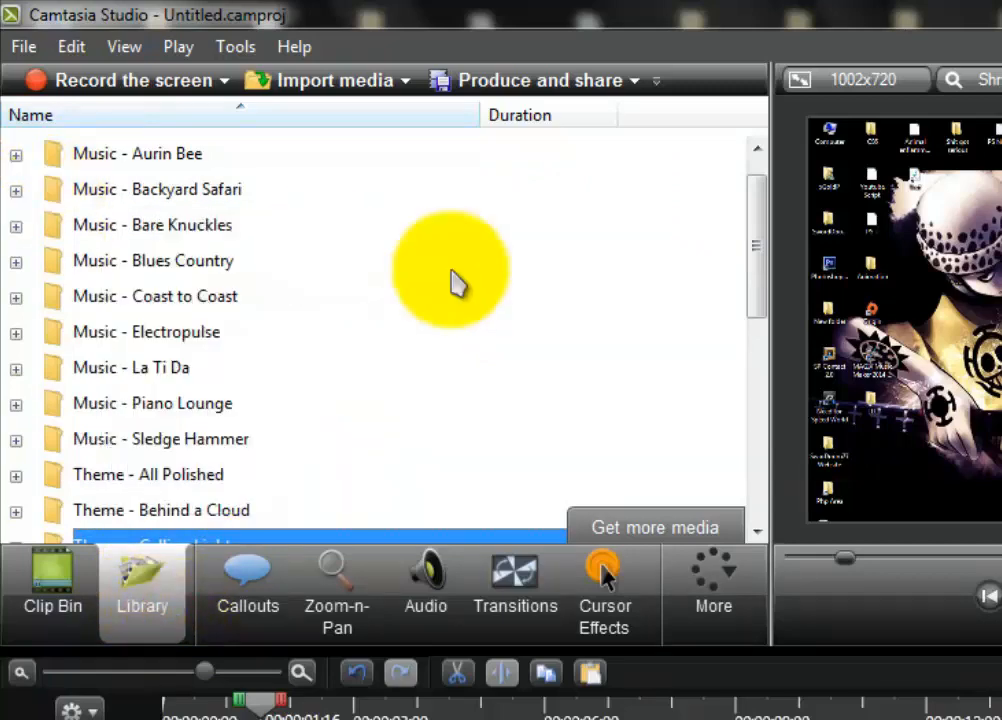
{"action": "scroll", "coordinate": [18, 200], "scroll_direction": "up", "scroll_amount": 1}
Step: Place Full Song from the Music - Amity library folder on Track 3 starting at 00:00:01;16
{"action": "left_click", "coordinate": [16, 156]}
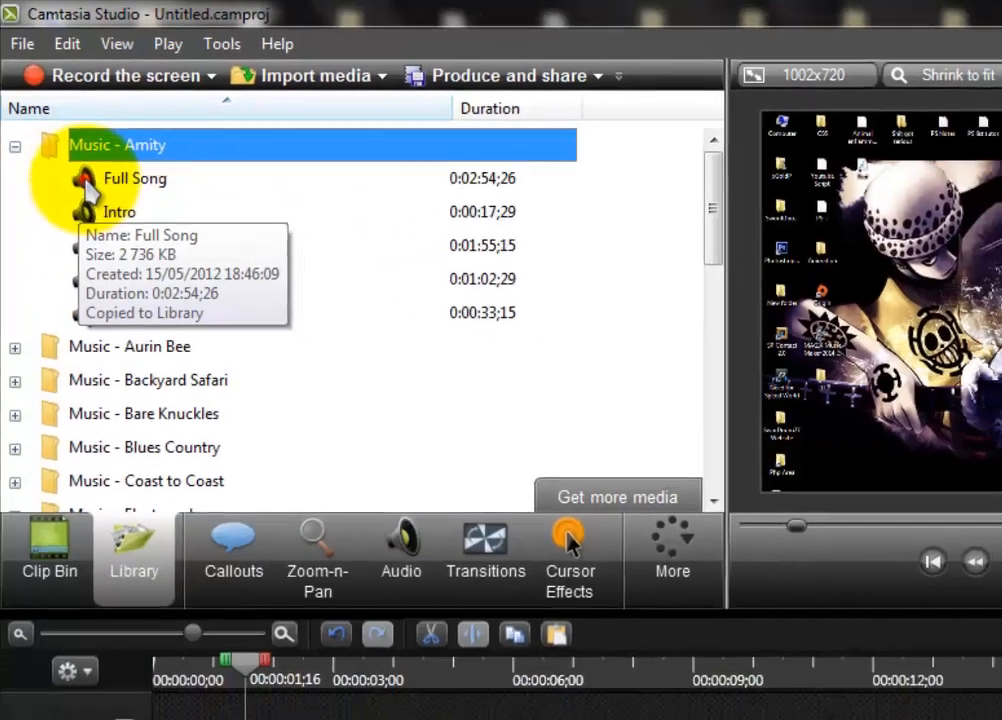
{"action": "left_click", "coordinate": [92, 190]}
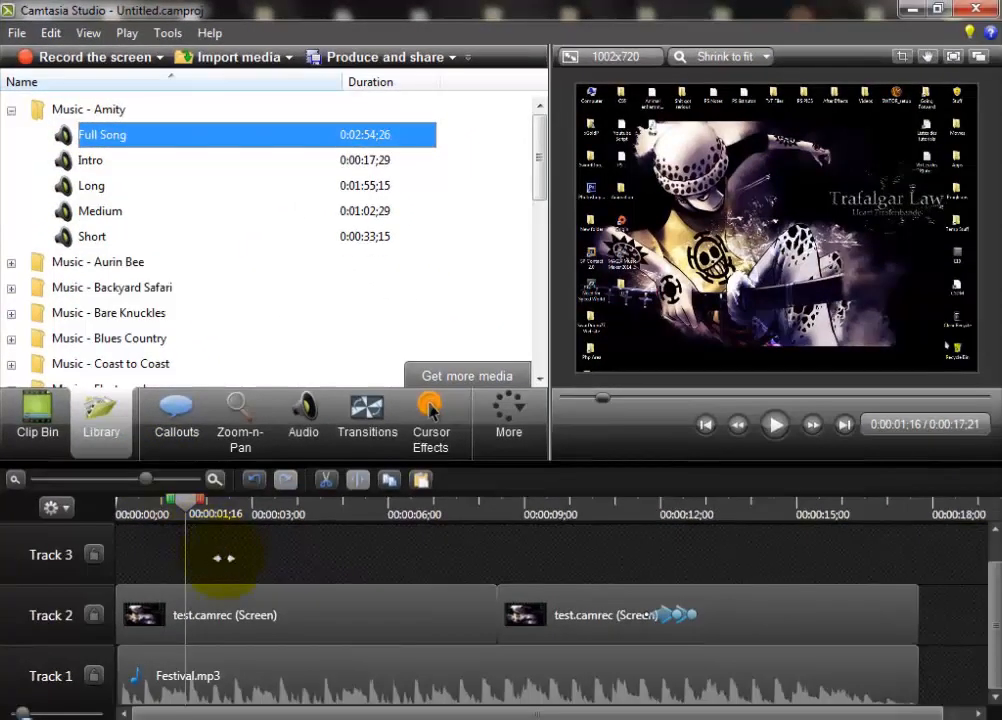
{"action": "left_click_drag", "start_coordinate": [220, 557], "coordinate": [258, 568]}
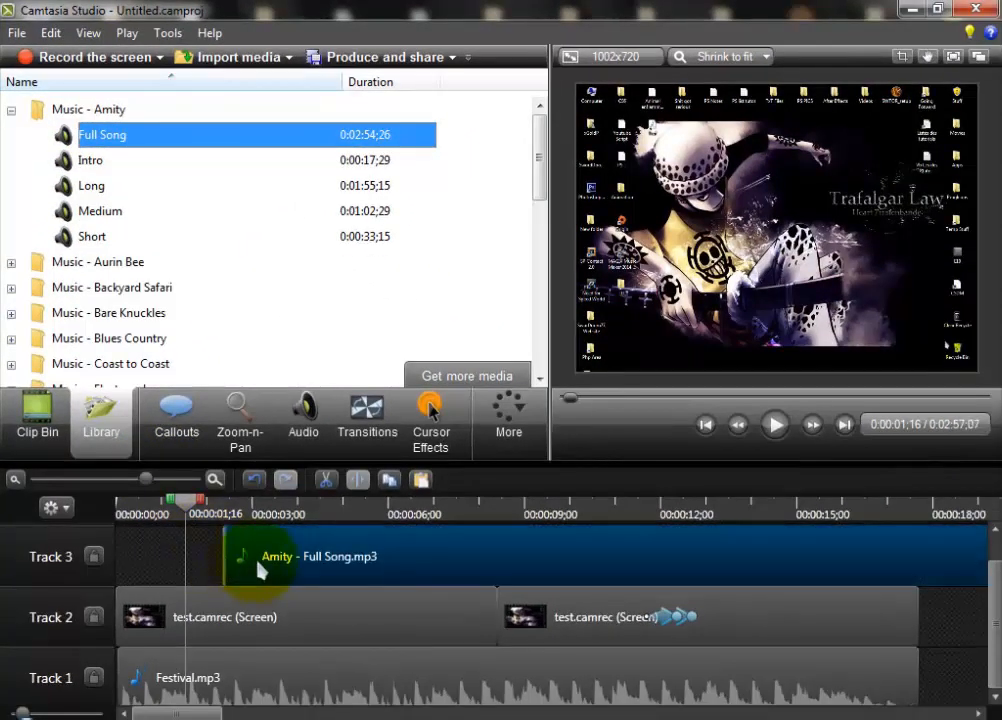
Step: Delete the Festival.mp3 clip from Track 1 and play the timeline to hear the Amity song
{"action": "left_click", "coordinate": [275, 698]}
{"action": "key", "text": "Delete"}
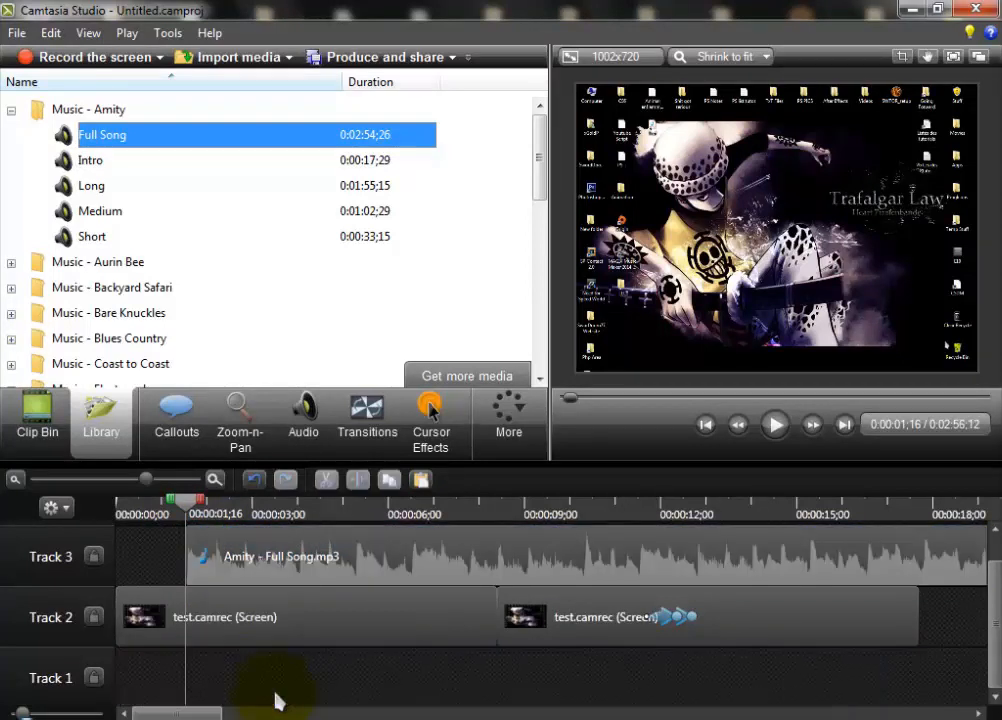
{"action": "left_click", "coordinate": [782, 426]}
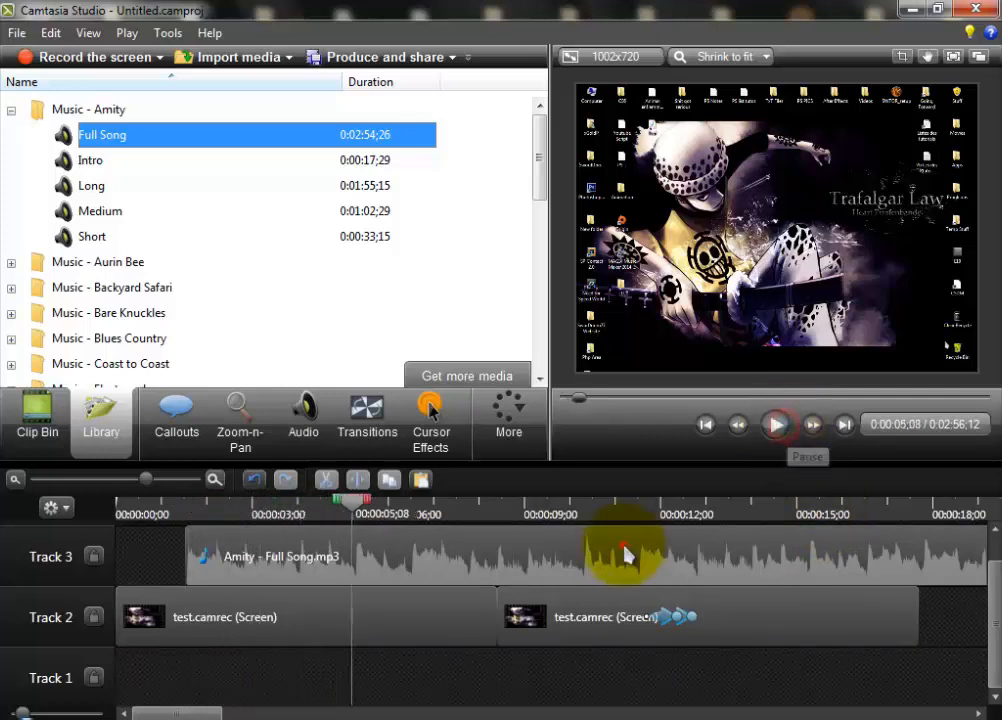
Step: Delete the Amity - Full Song.mp3 clip from Track 3 and collapse the Music - Amity folder
{"action": "left_click", "coordinate": [622, 550]}
{"action": "key", "text": "Delete"}
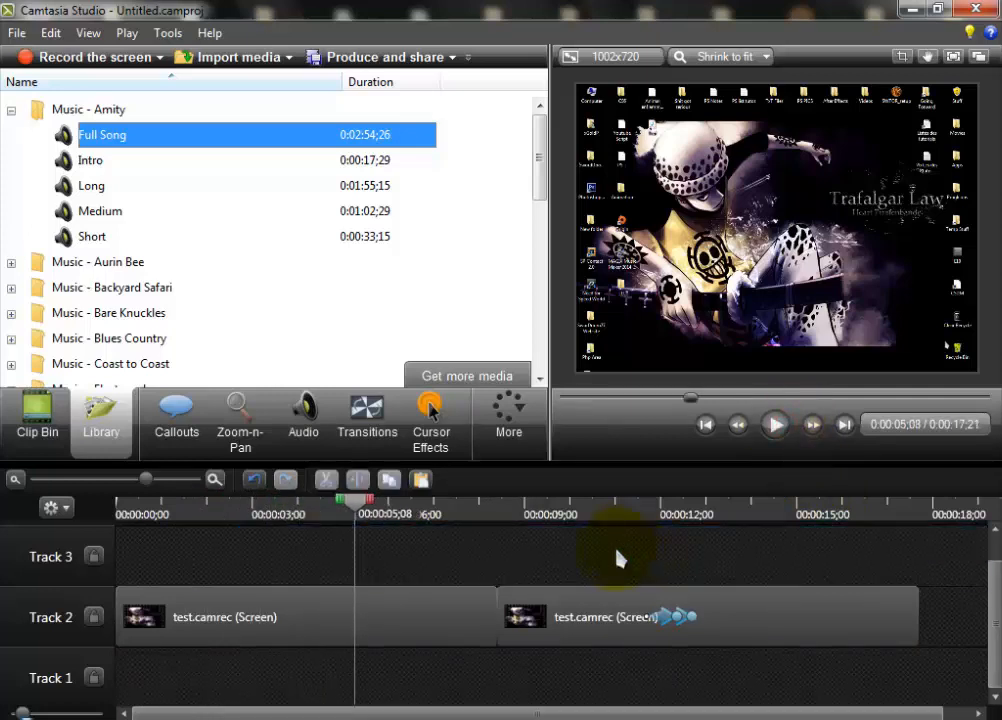
{"action": "left_click", "coordinate": [11, 111]}
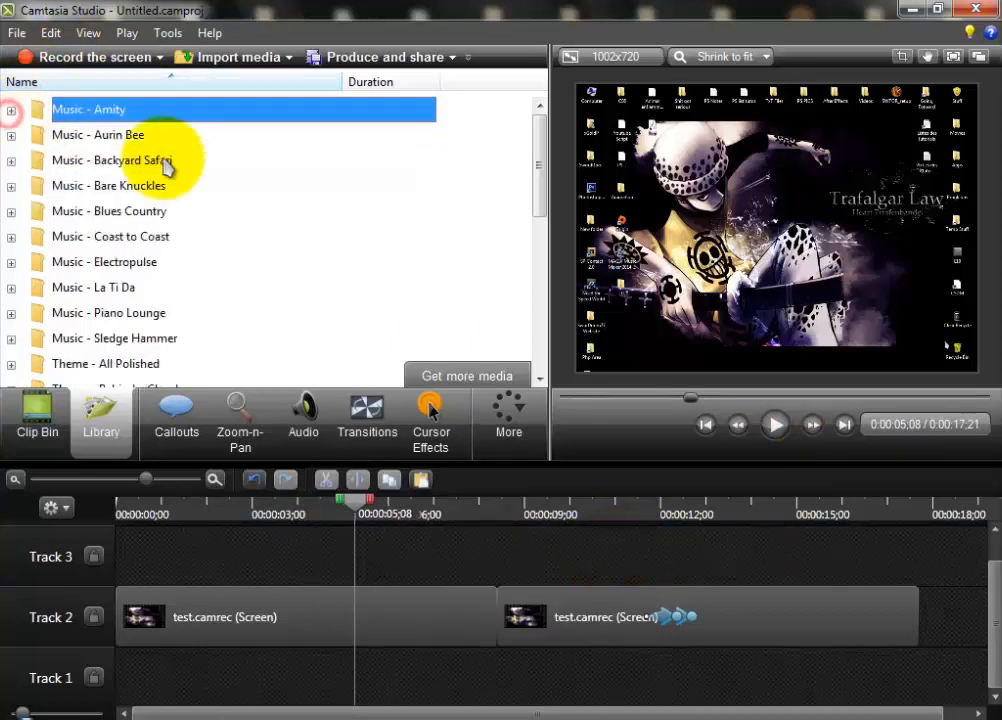
Step: Add the Animated Title from the Theme - All Polished library folder to Track 3 near the timeline start
{"action": "left_click_drag", "start_coordinate": [537, 172], "coordinate": [539, 280]}
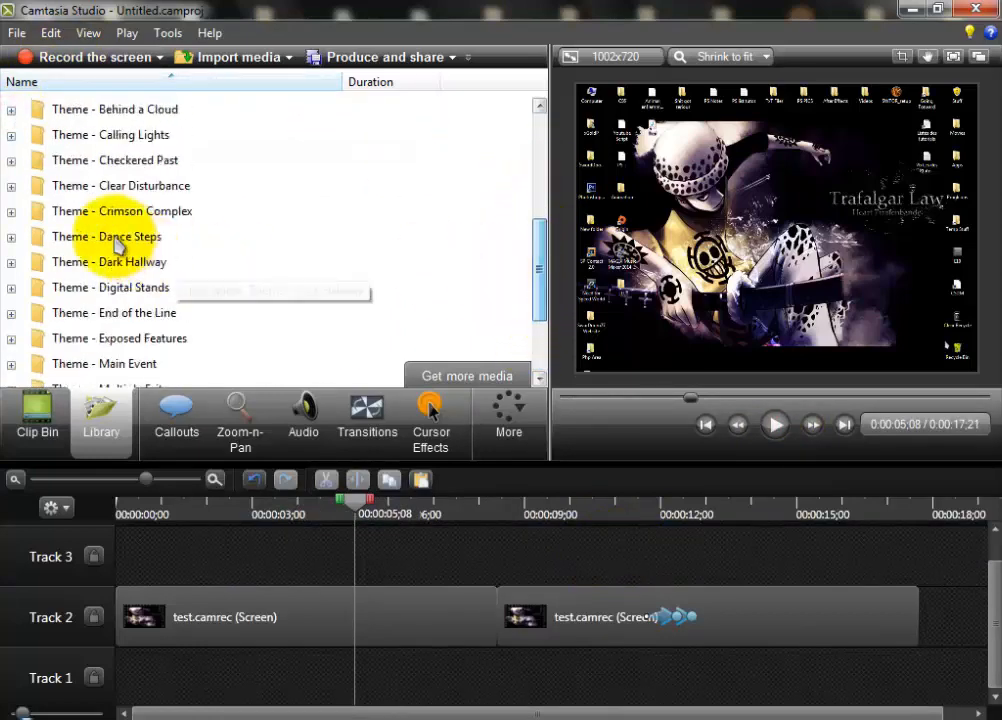
{"action": "left_click", "coordinate": [11, 188]}
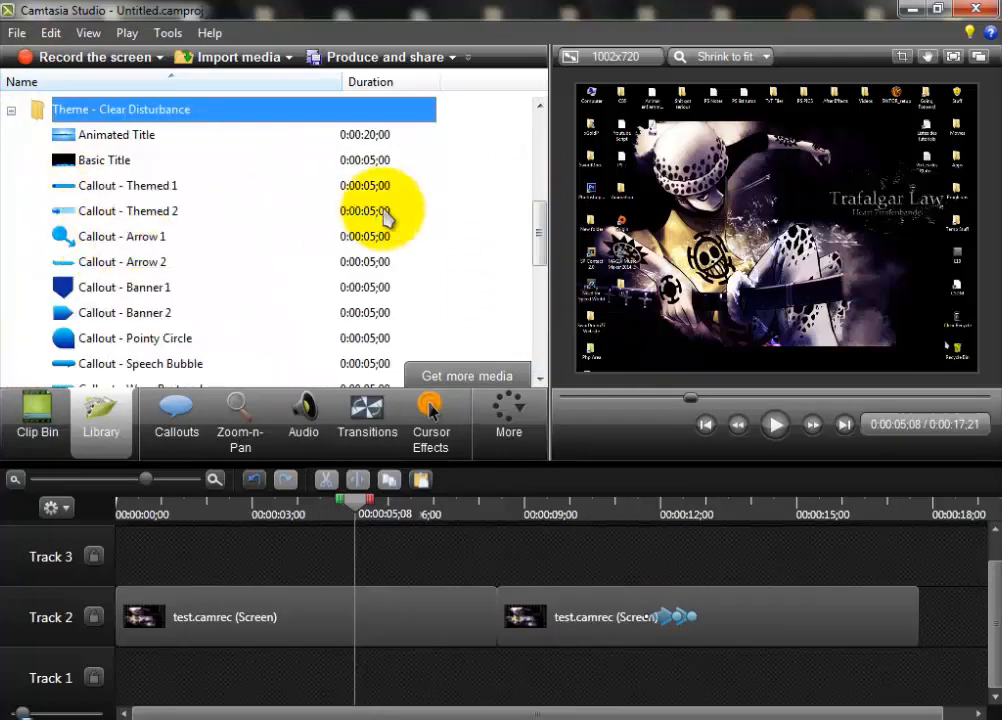
{"action": "left_click_drag", "start_coordinate": [537, 224], "coordinate": [539, 188]}
{"action": "scroll", "coordinate": [358, 183], "scroll_direction": "up", "scroll_amount": 2}
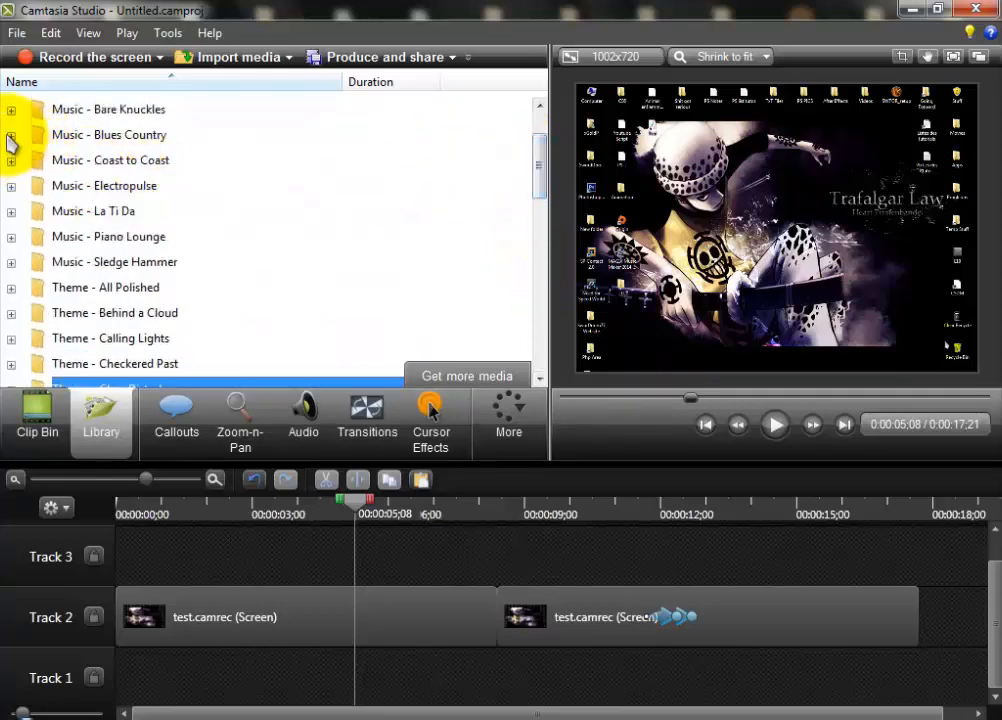
{"action": "scroll", "coordinate": [25, 265], "scroll_direction": "down", "scroll_amount": 1}
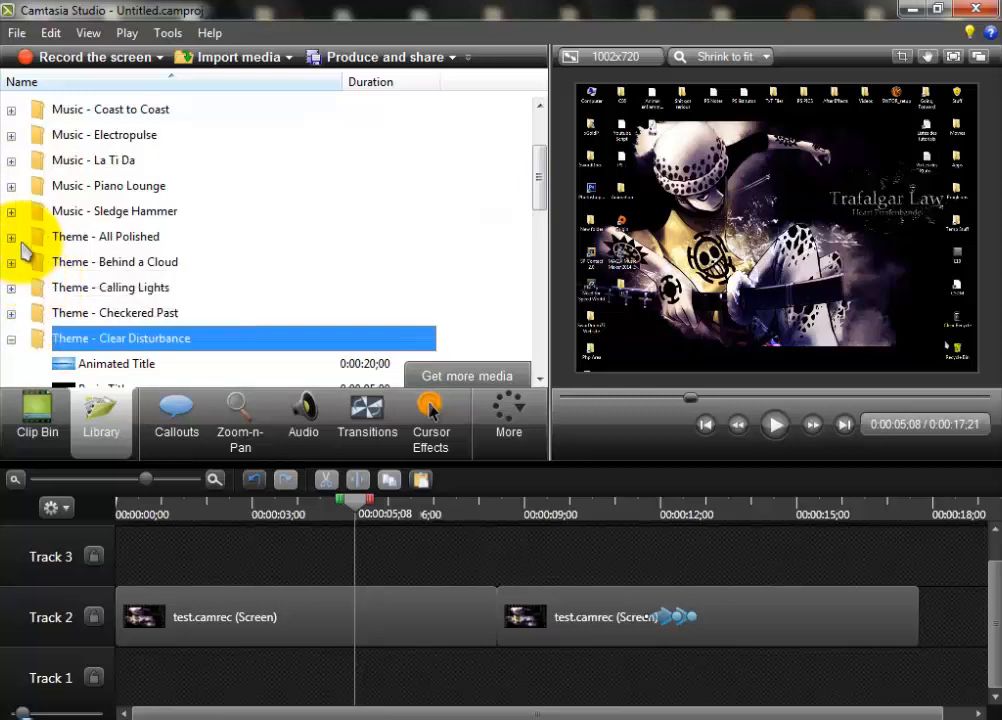
{"action": "left_click", "coordinate": [11, 240]}
{"action": "left_click_drag", "start_coordinate": [60, 135], "coordinate": [137, 546]}
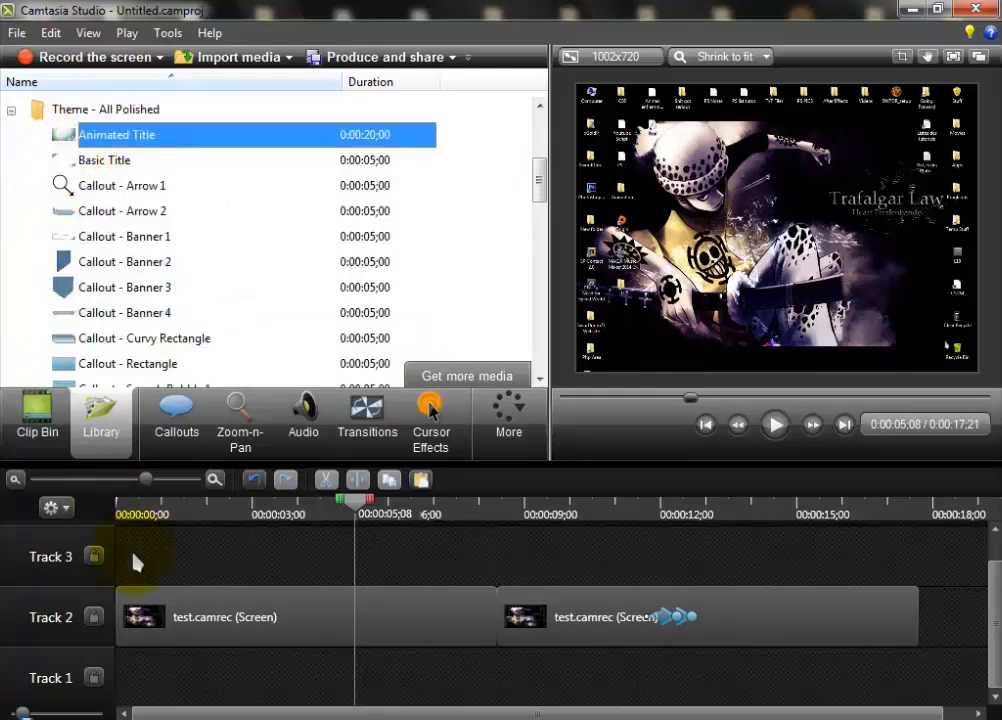
{"action": "left_click_drag", "start_coordinate": [137, 563], "coordinate": [134, 566]}
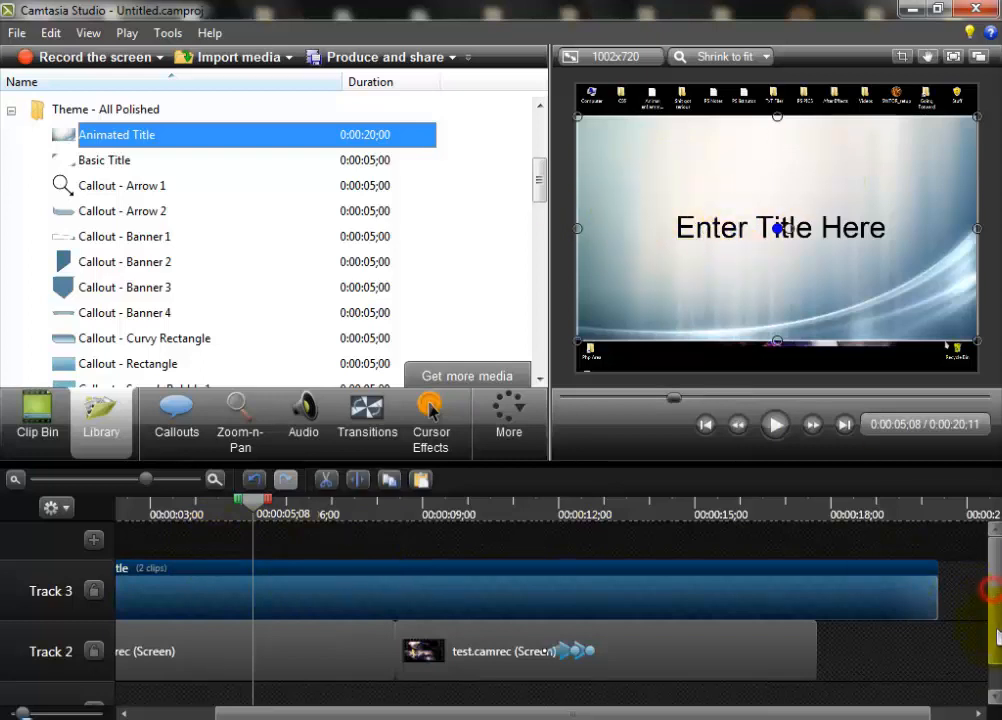
Step: Move the Animated Title group from Track 3 to Track 1, beneath the test.camrec clips
{"action": "scroll", "coordinate": [990, 632], "scroll_direction": "down", "scroll_amount": 1}
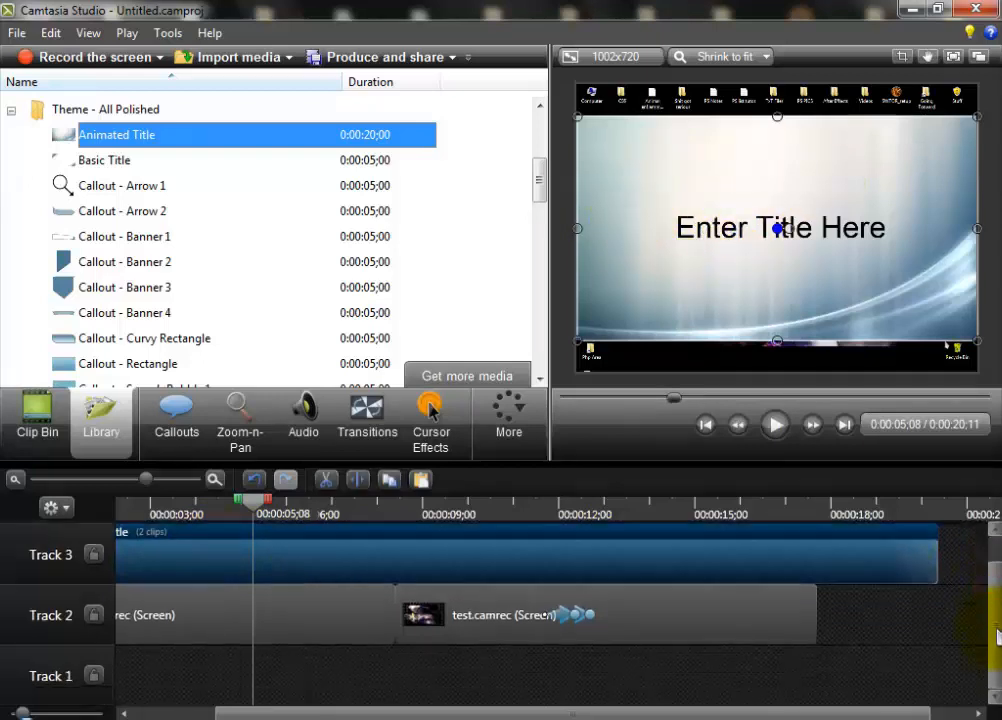
{"action": "left_click", "coordinate": [329, 684]}
{"action": "left_click", "coordinate": [314, 536]}
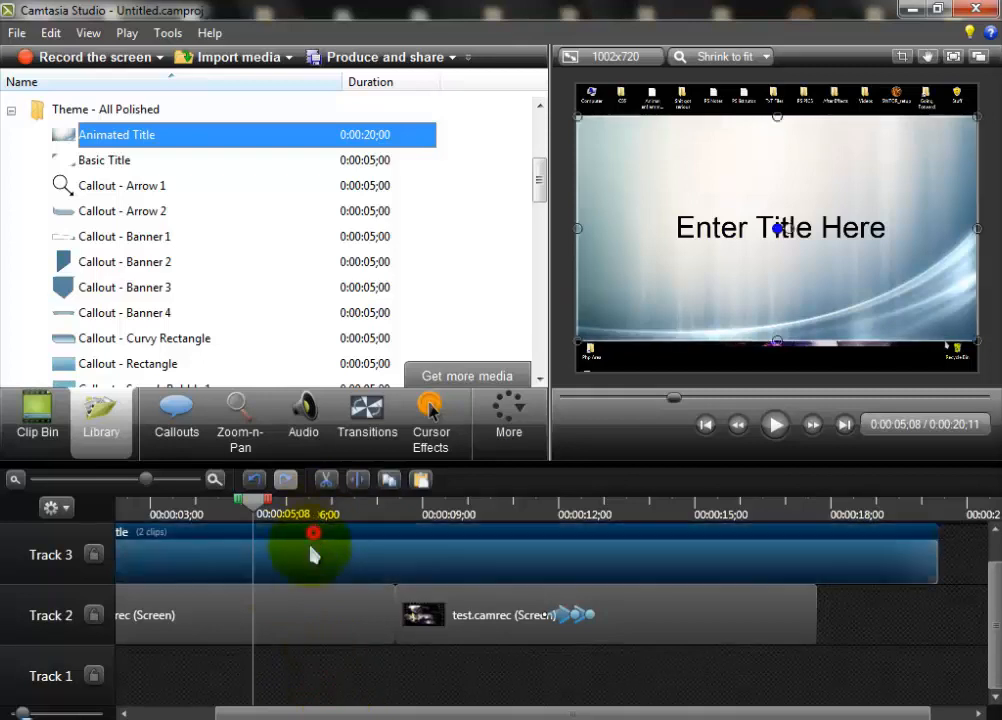
{"action": "left_click_drag", "start_coordinate": [318, 680], "coordinate": [320, 691]}
{"action": "left_click", "coordinate": [437, 620]}
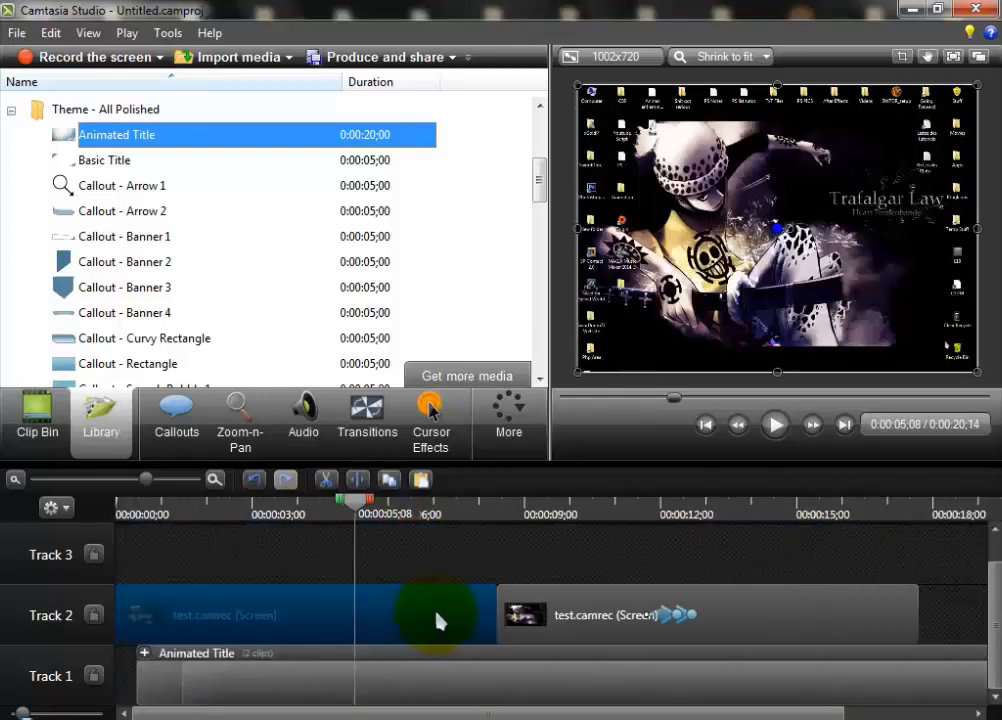
{"action": "left_click", "coordinate": [441, 558]}
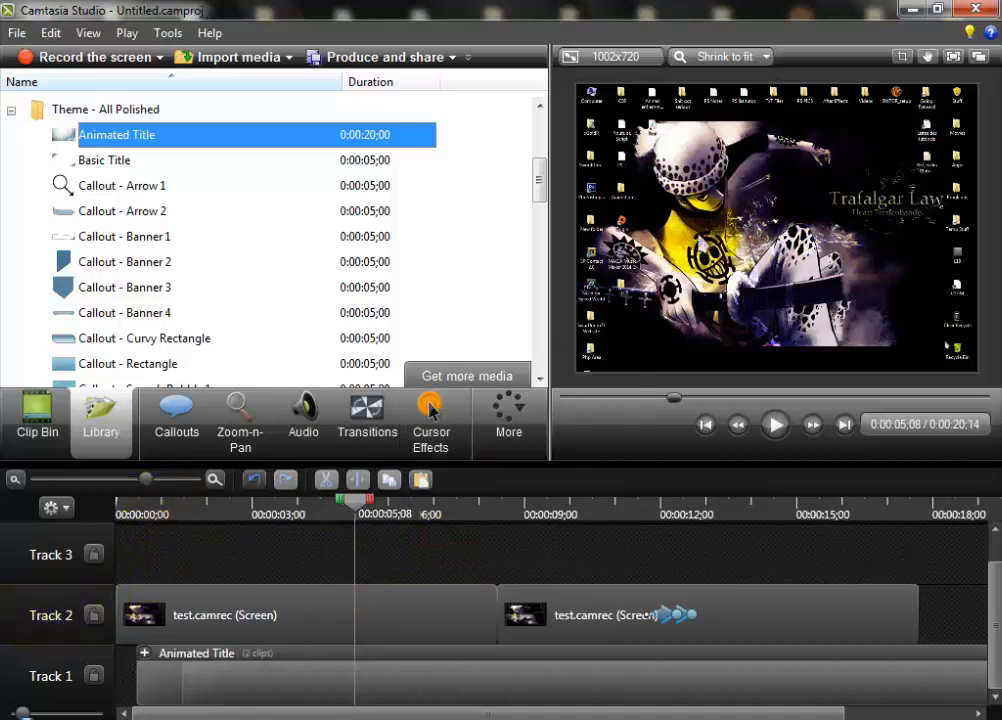
Step: Return the Animated Title group to Track 3 and align it with the start of the timeline
{"action": "left_click_drag", "start_coordinate": [422, 657], "coordinate": [403, 543]}
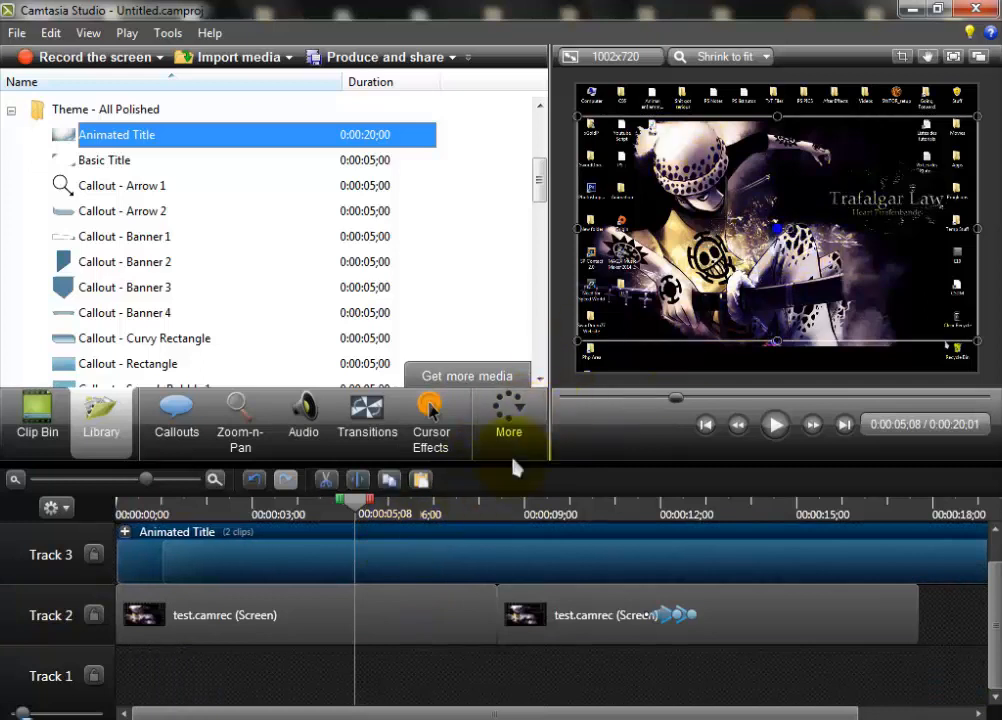
{"action": "left_click", "coordinate": [482, 555]}
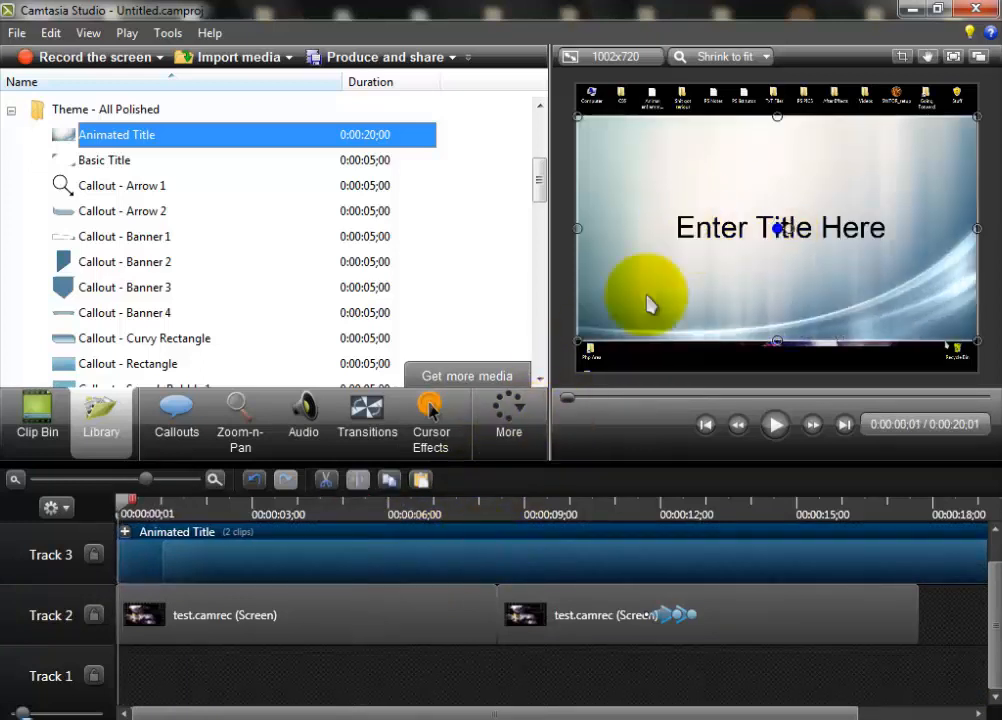
{"action": "left_click", "coordinate": [134, 562]}
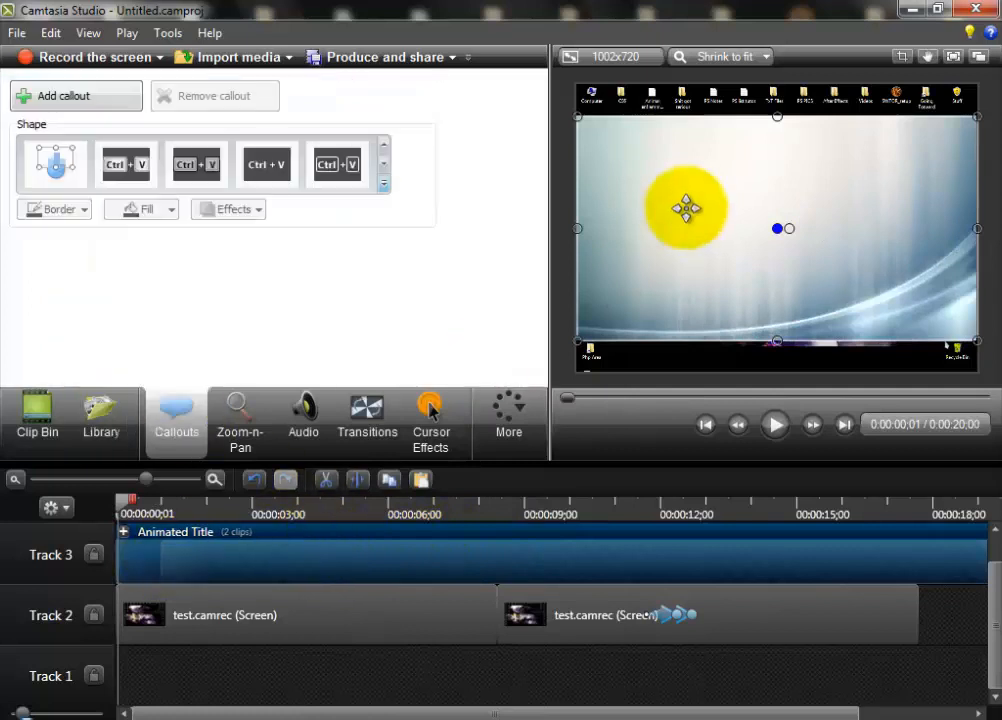
Step: Shift both test.camrec clips on Track 2 to start at about 6 seconds, and preview the title playback
{"action": "left_click", "coordinate": [946, 607]}
{"action": "left_click_drag", "start_coordinate": [315, 620], "coordinate": [369, 686]}
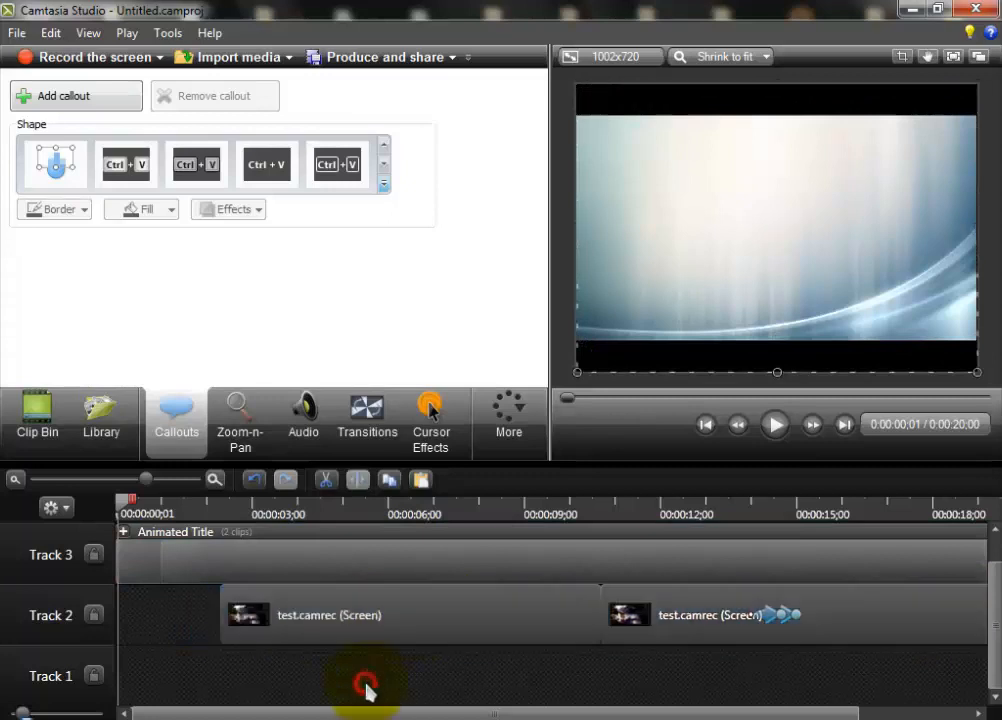
{"action": "left_click", "coordinate": [776, 432]}
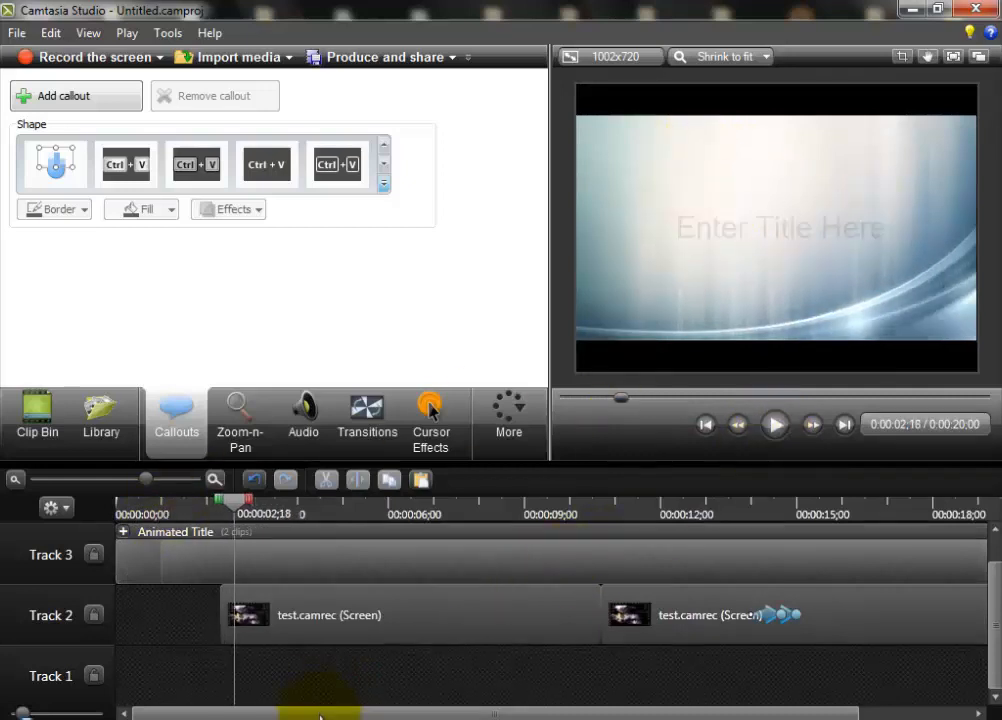
{"action": "left_click_drag", "start_coordinate": [478, 681], "coordinate": [859, 616]}
{"action": "left_click", "coordinate": [315, 628]}
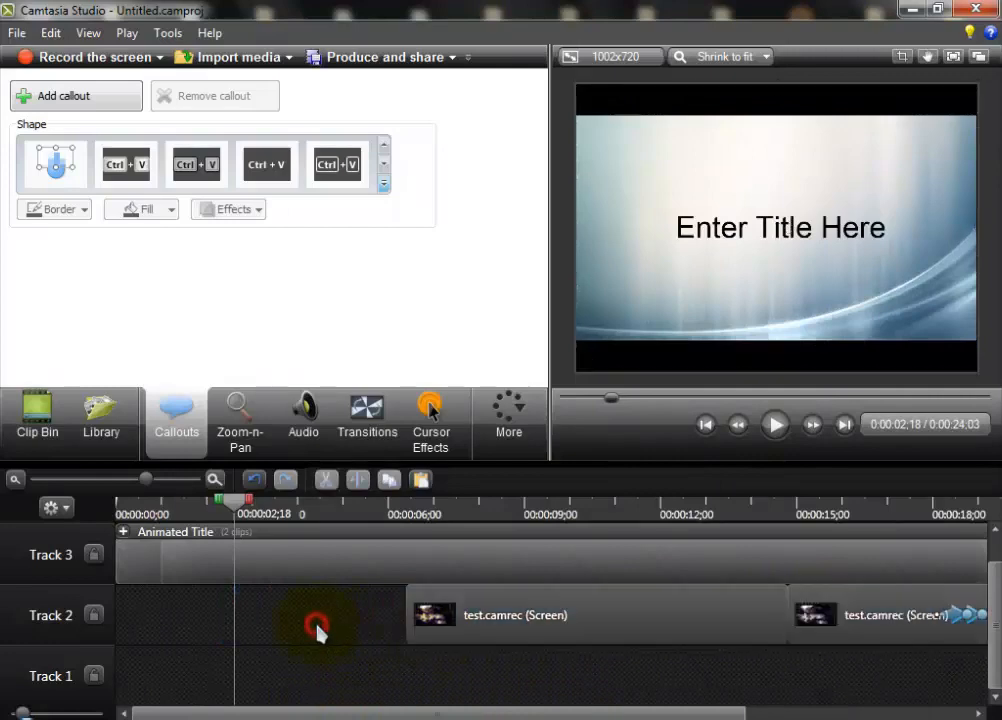
{"action": "left_click", "coordinate": [773, 426]}
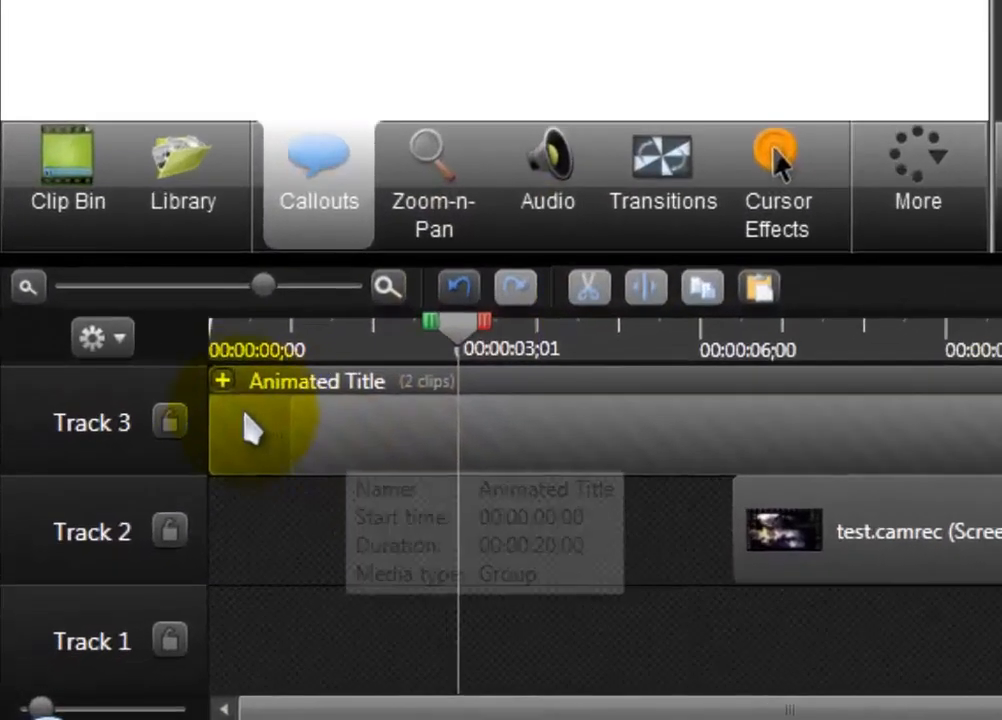
Step: Expand the Animated Title group and replace the Text 1 callout's text with "Salut"
{"action": "left_click", "coordinate": [223, 381]}
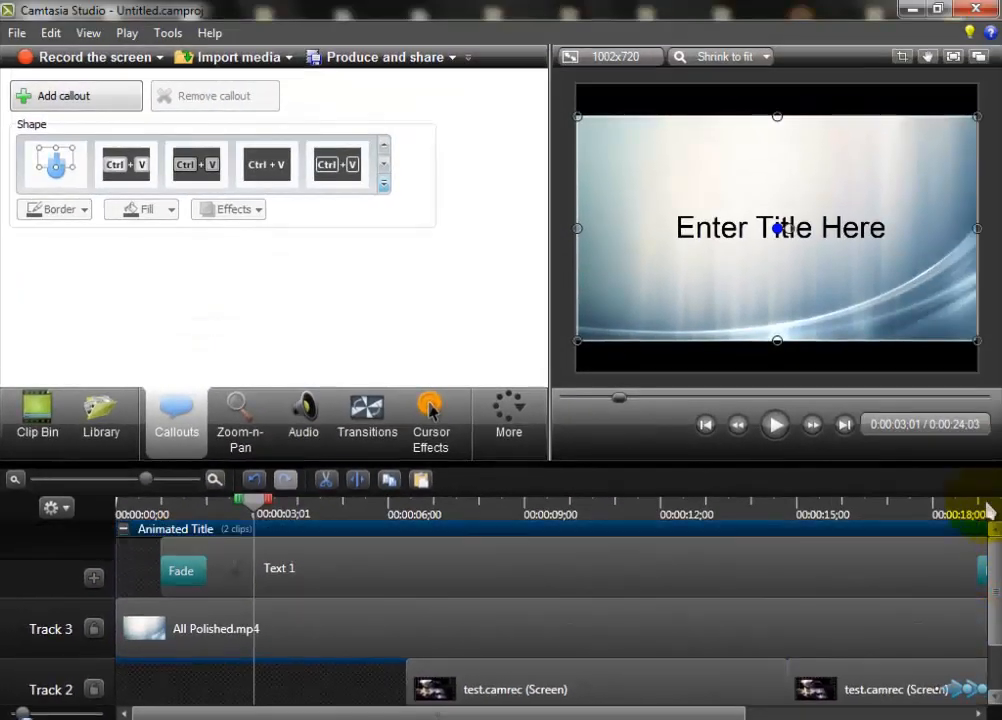
{"action": "left_click", "coordinate": [306, 567]}
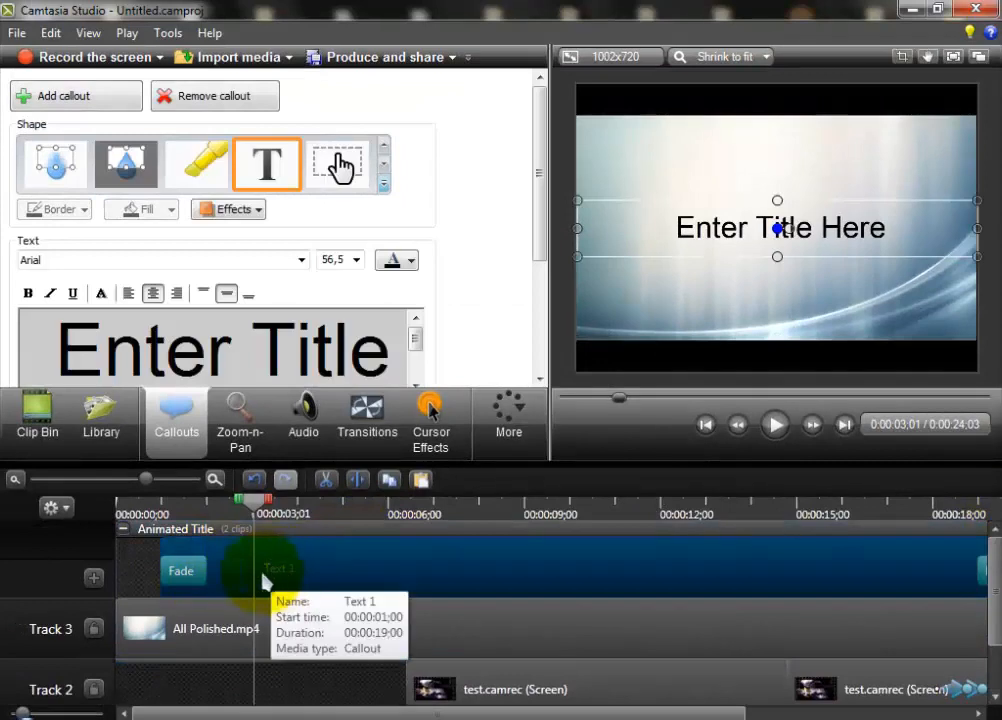
{"action": "left_click", "coordinate": [306, 568]}
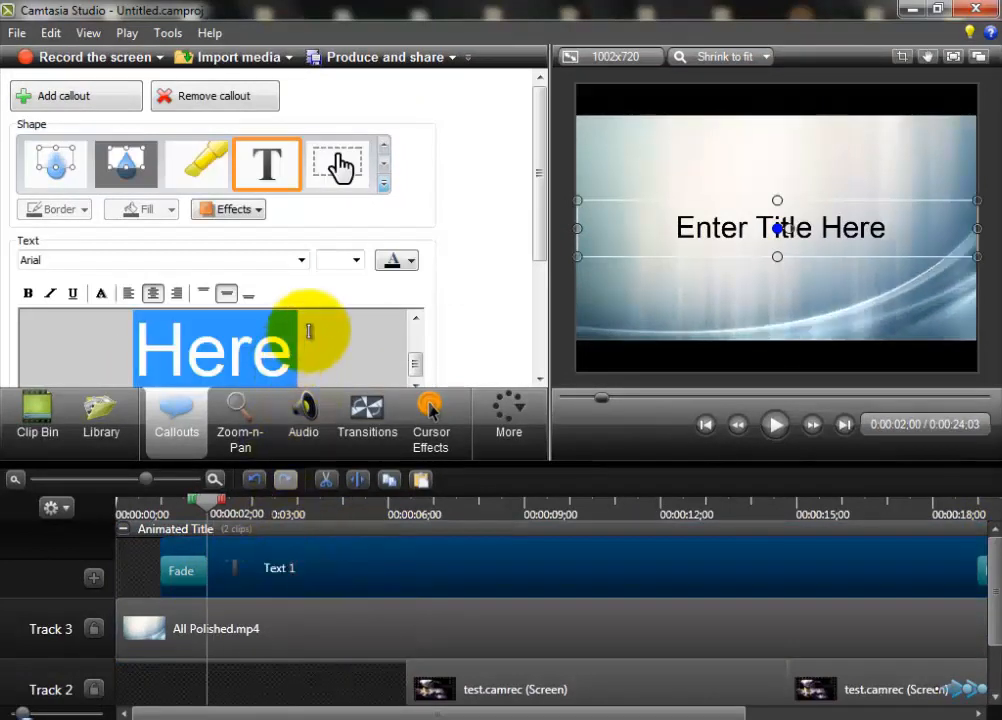
{"action": "key", "text": "Delete"}
{"action": "type", "text": "Salut"}
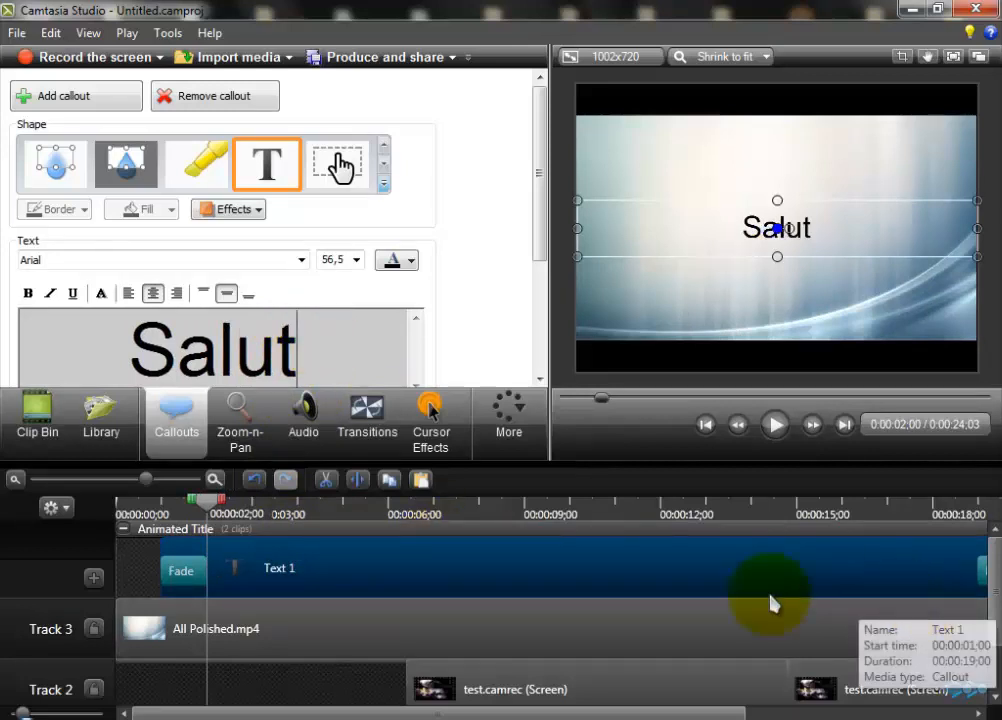
Step: Delete the Text 1 callout and the All Polished.mp4 clip from the Animated Title group
{"action": "left_click", "coordinate": [544, 582]}
{"action": "key", "text": "Delete"}
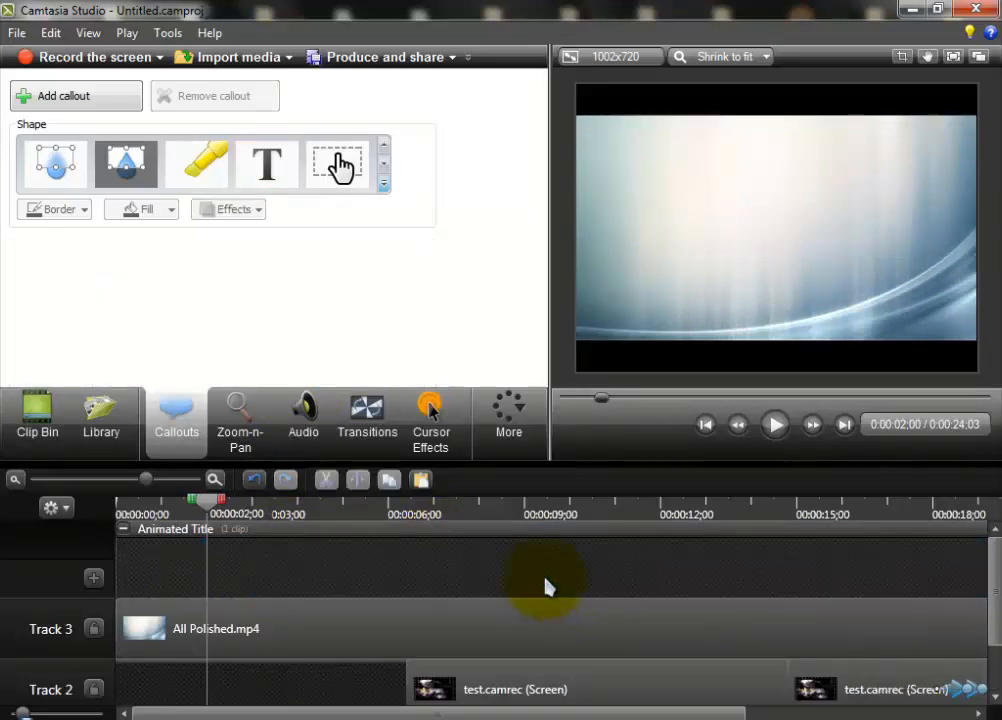
{"action": "left_click", "coordinate": [531, 640]}
{"action": "key", "text": "Delete"}
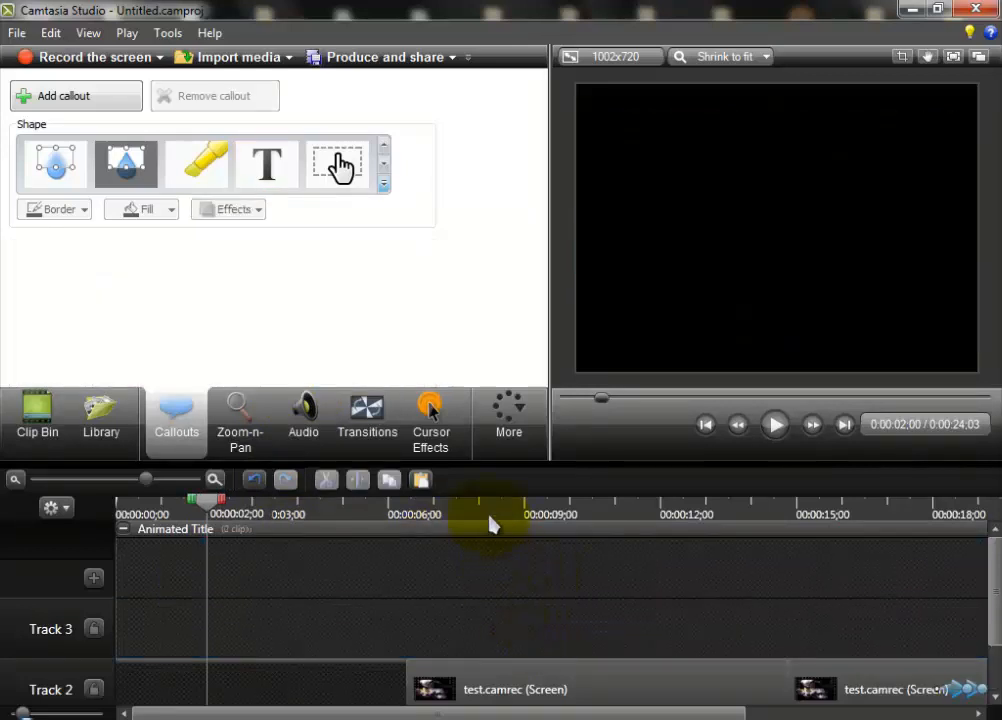
Step: View the Cursor Effects settings and open the Record Camera options for the project
{"action": "left_click", "coordinate": [505, 418]}
{"action": "left_click", "coordinate": [430, 420]}
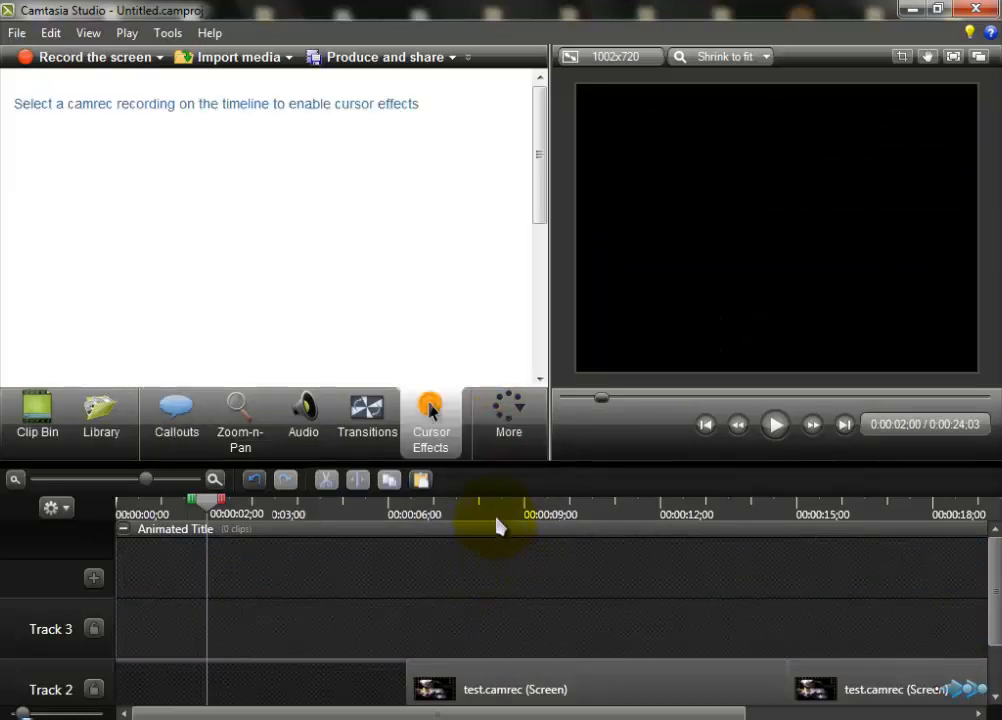
{"action": "left_click", "coordinate": [506, 436]}
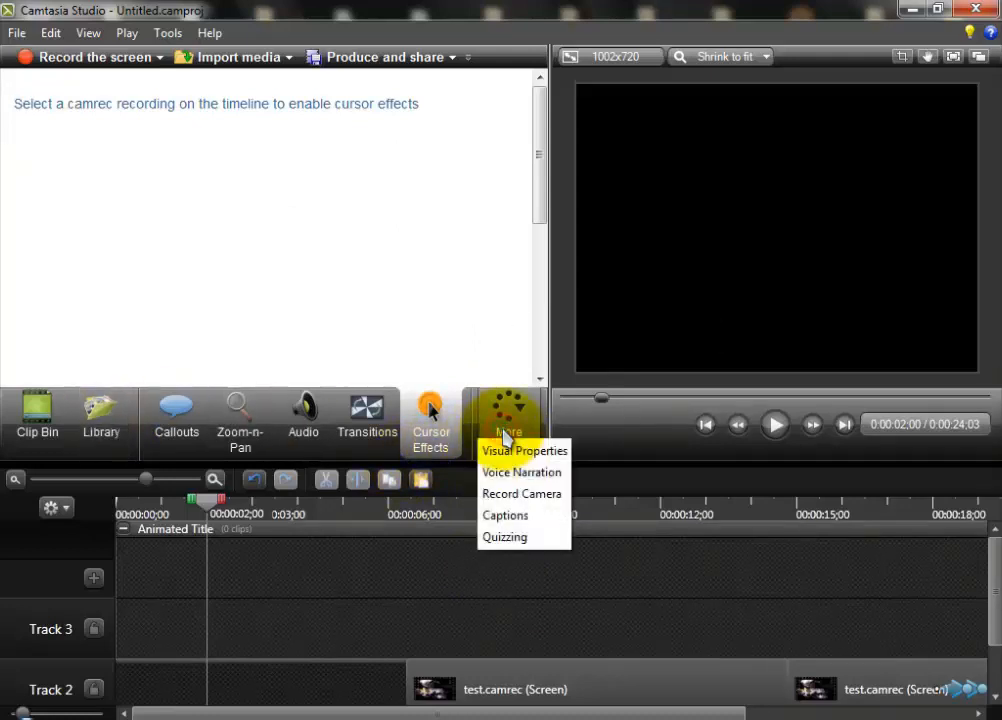
{"action": "left_click", "coordinate": [536, 501]}
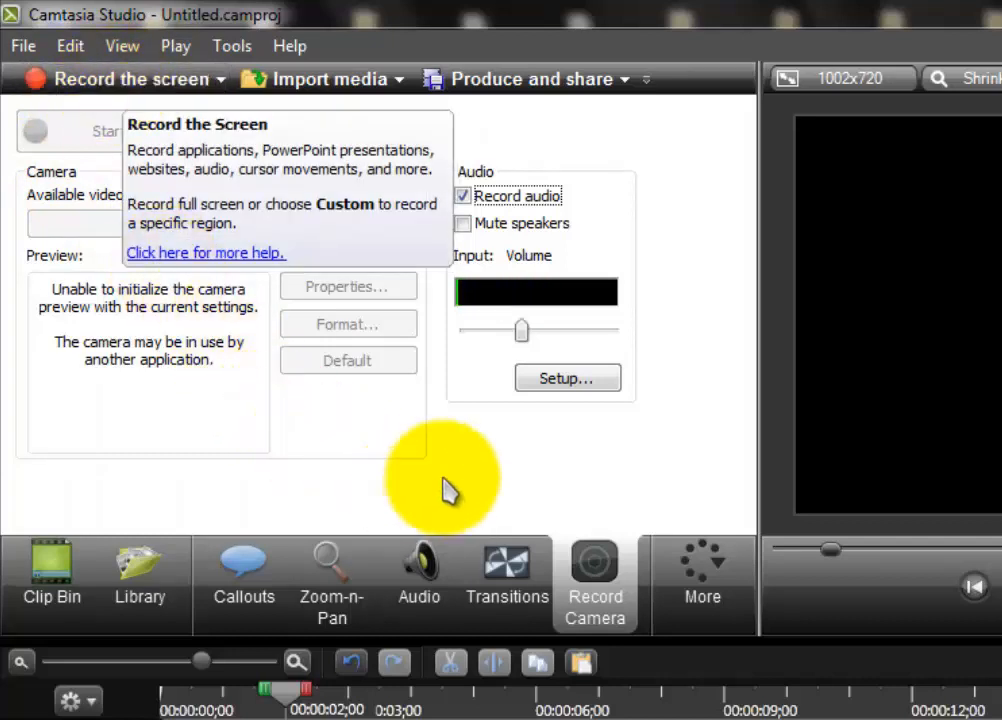
{"action": "left_click", "coordinate": [536, 455]}
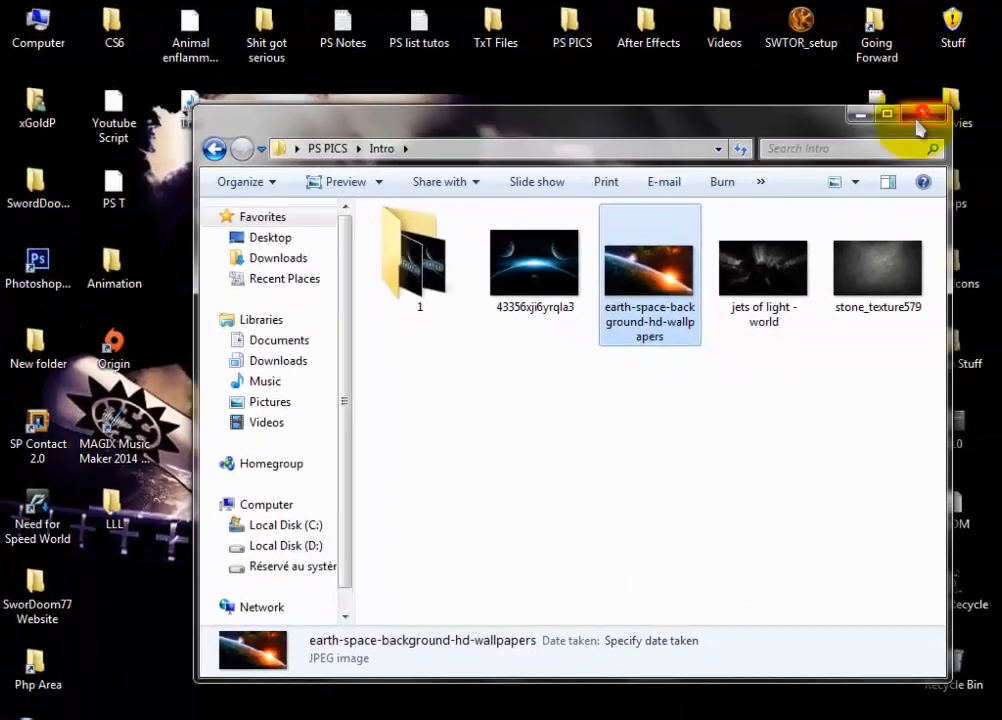
Step: Switch to the Windows desktop, close the Intro folder window, and refresh the desktop
{"action": "left_click", "coordinate": [916, 110]}
{"action": "right_click", "coordinate": [434, 205]}
{"action": "left_click", "coordinate": [466, 256]}
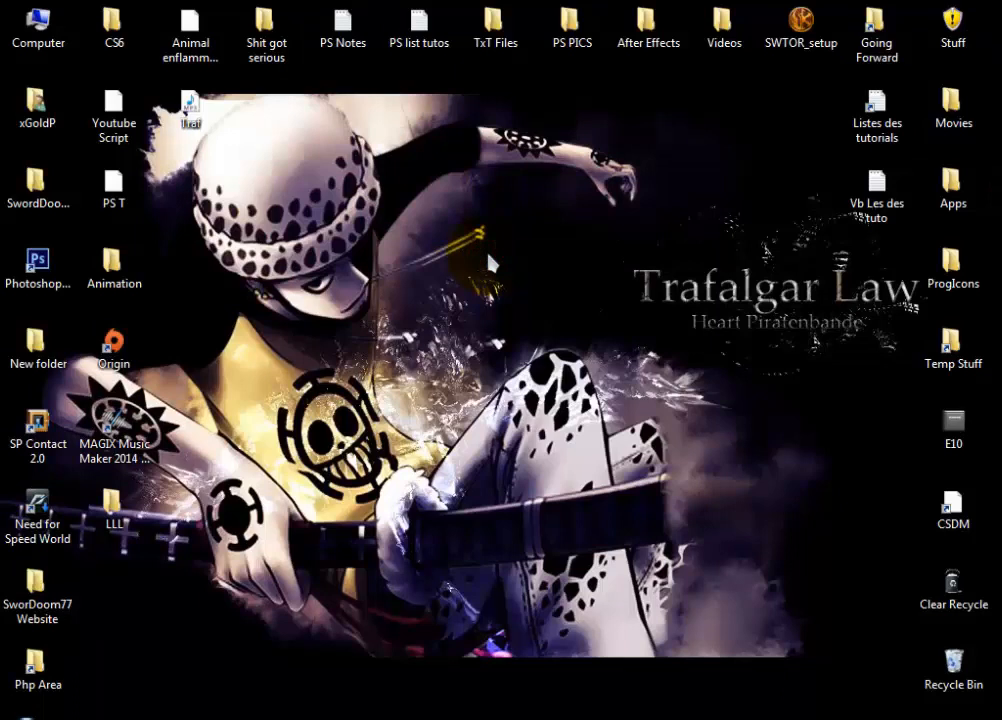
{"action": "left_click_drag", "start_coordinate": [398, 175], "coordinate": [580, 418]}
{"action": "left_click_drag", "start_coordinate": [262, 150], "coordinate": [648, 536]}
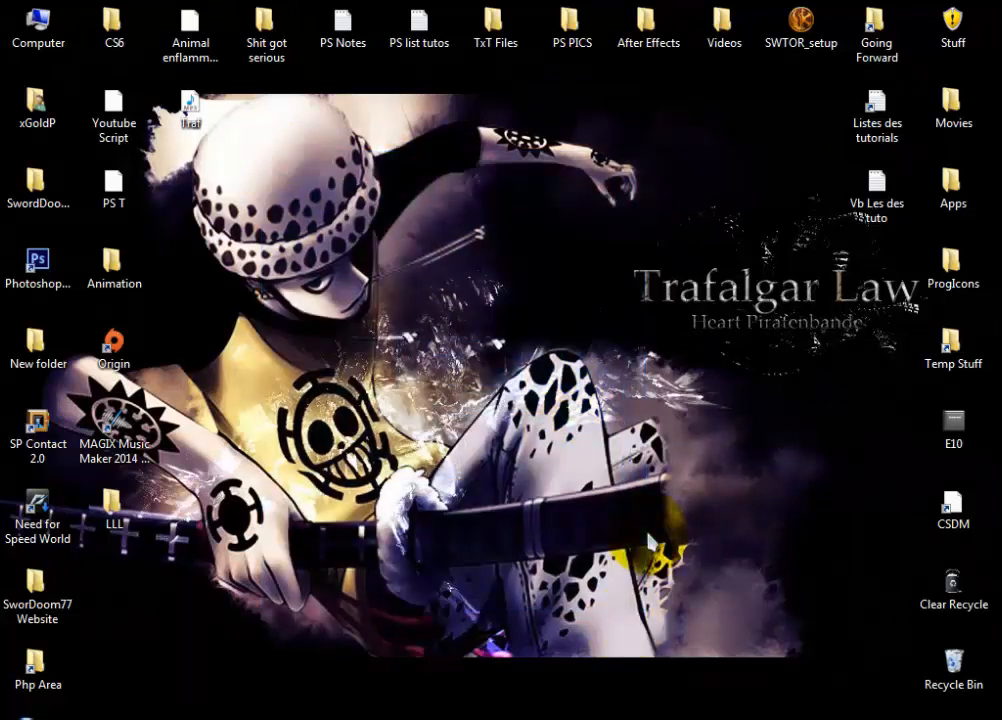